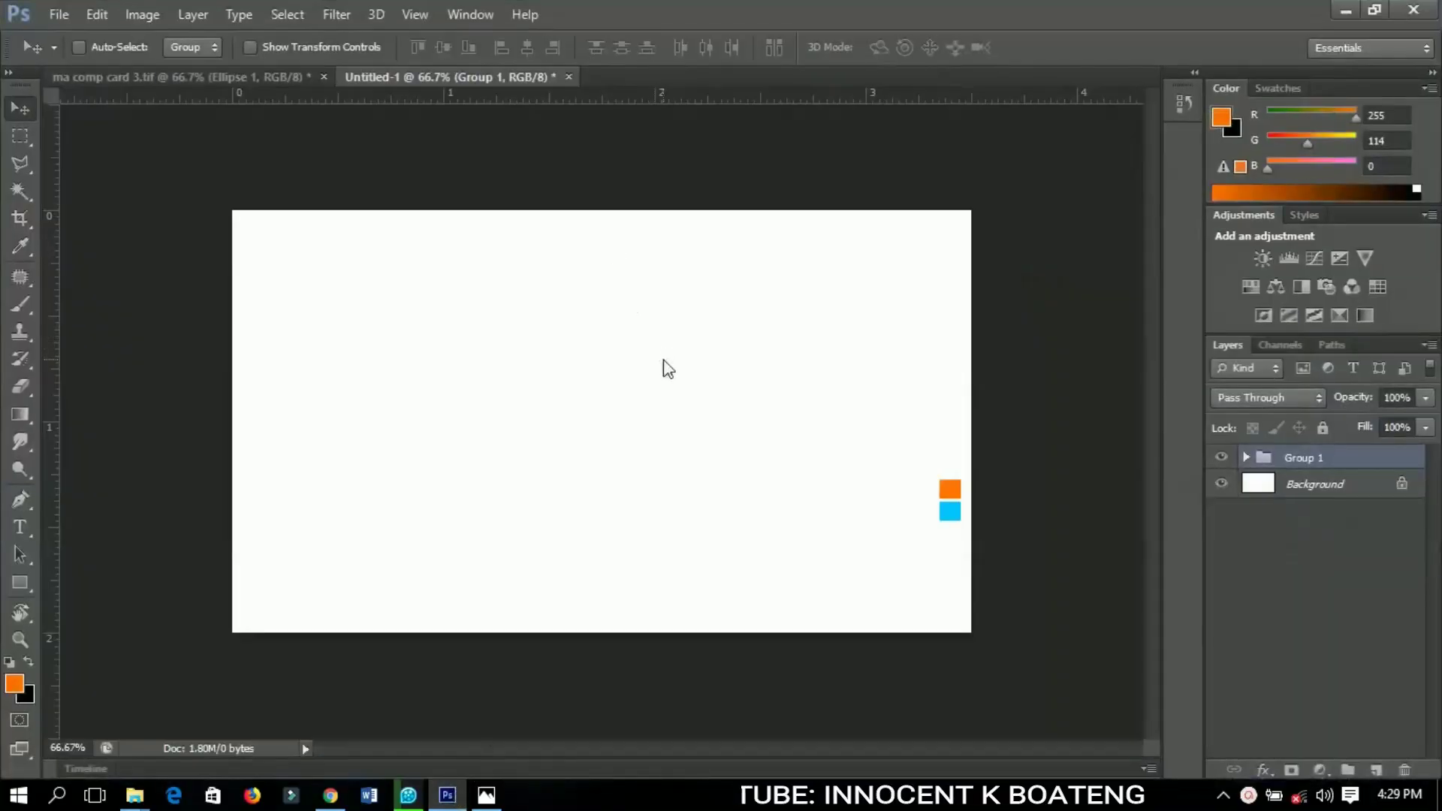
# Open the Image menu on the blank Untitled-1 card to check its size
pyautogui.click(142, 14)
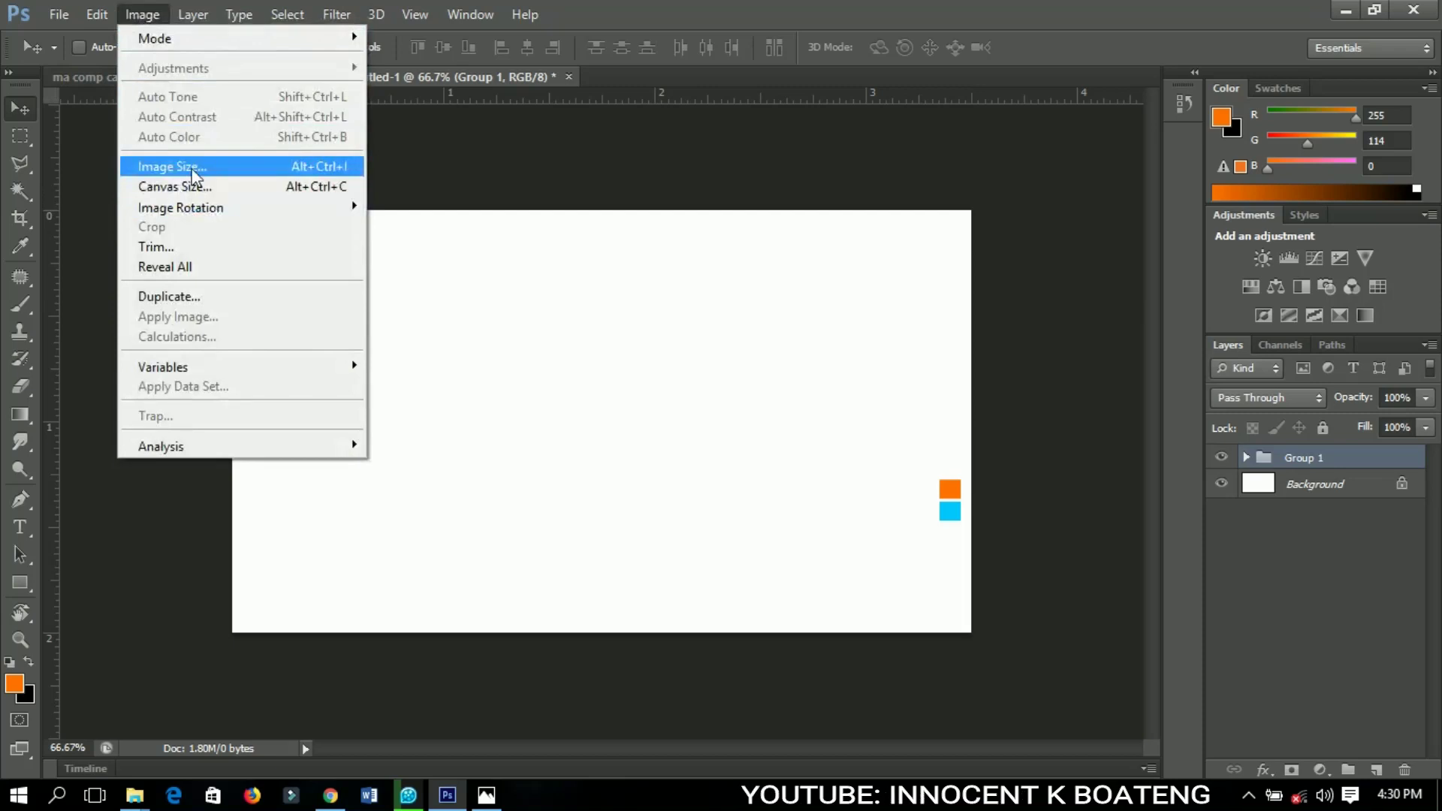
# Verify the card is 3.5 × 2 inches at 300 ppi, then switch to ma comp card 3.tif
pyautogui.click(194, 174)
pyautogui.doubleClick(597, 309)
pyautogui.doubleClick(593, 339)
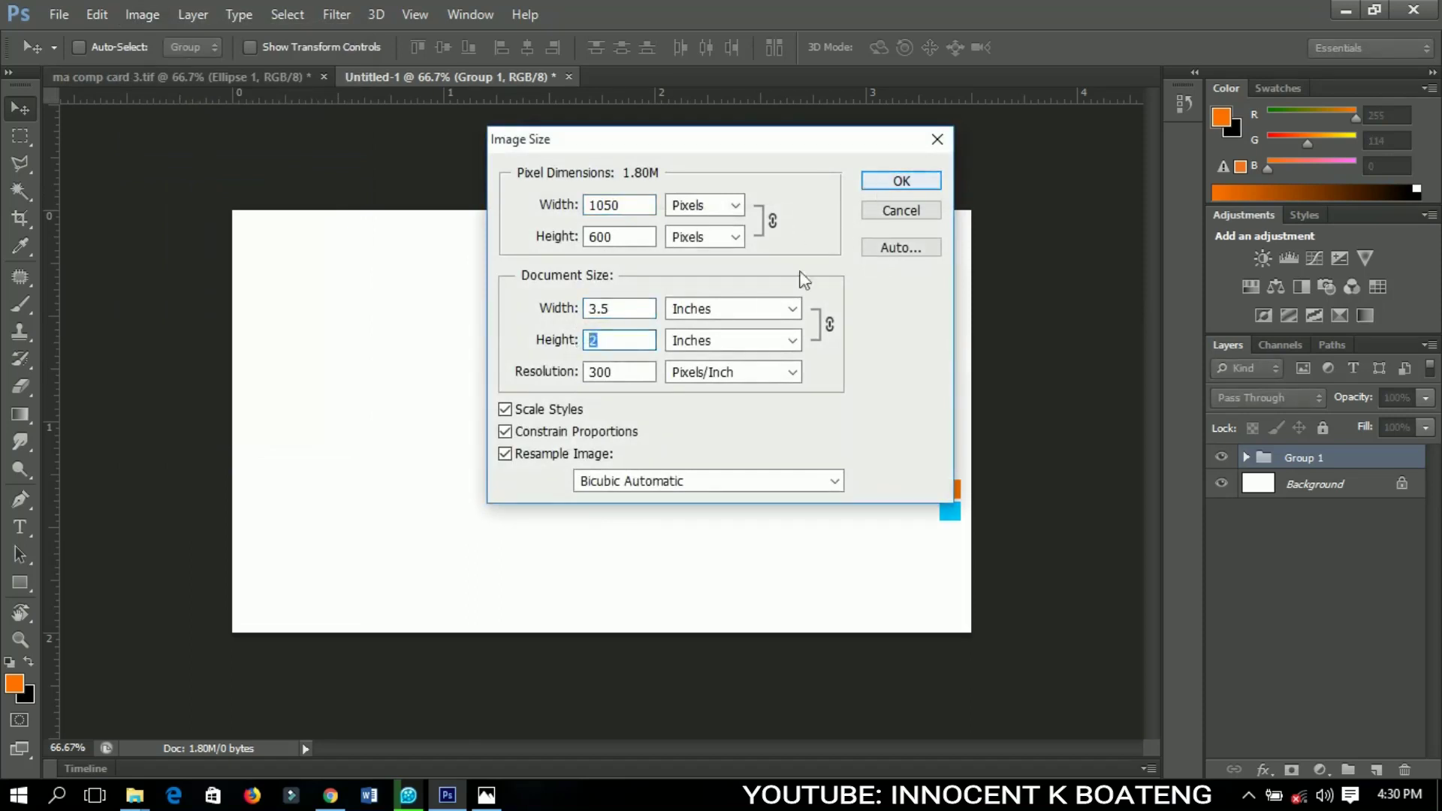
pyautogui.click(701, 315)
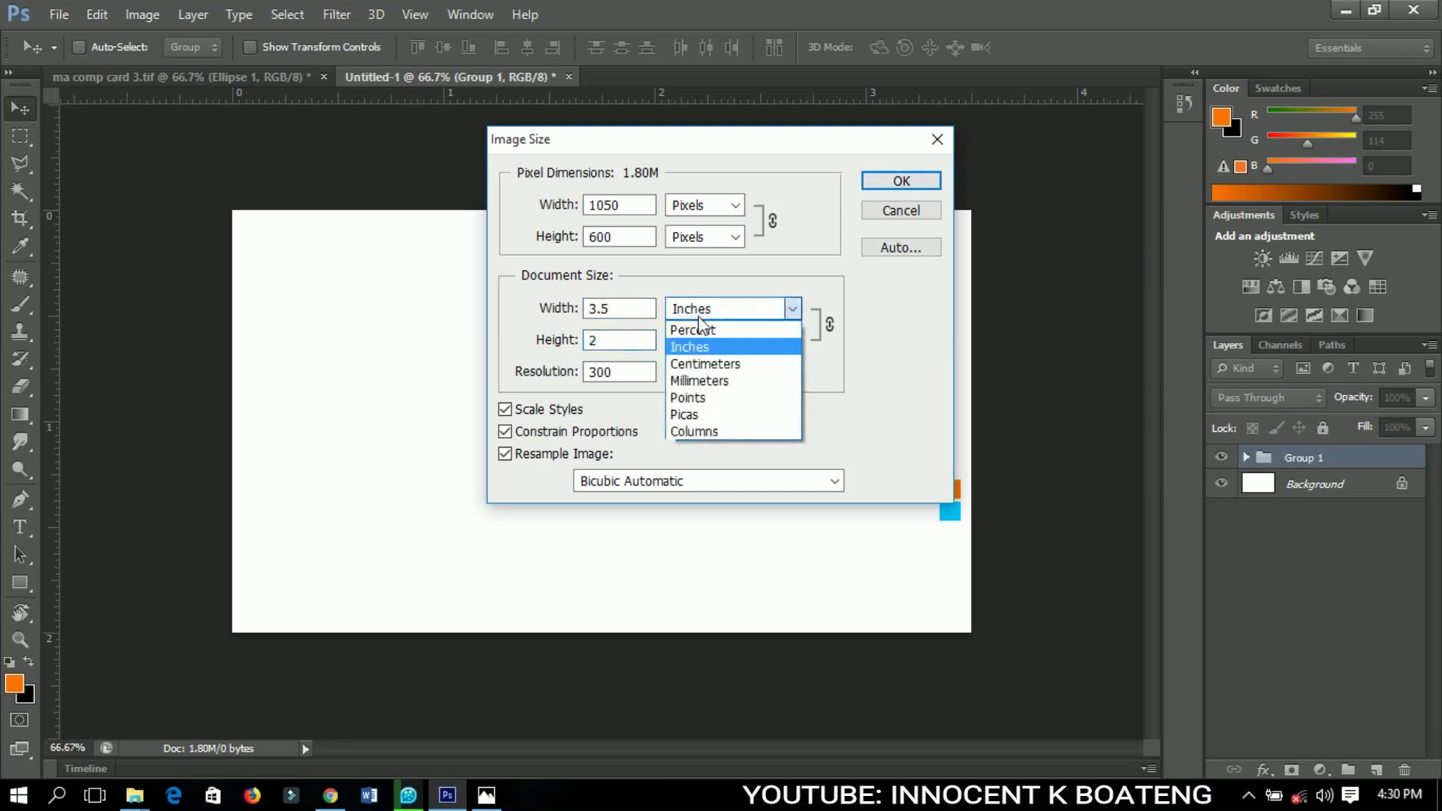
pyautogui.click(699, 347)
pyautogui.click(901, 181)
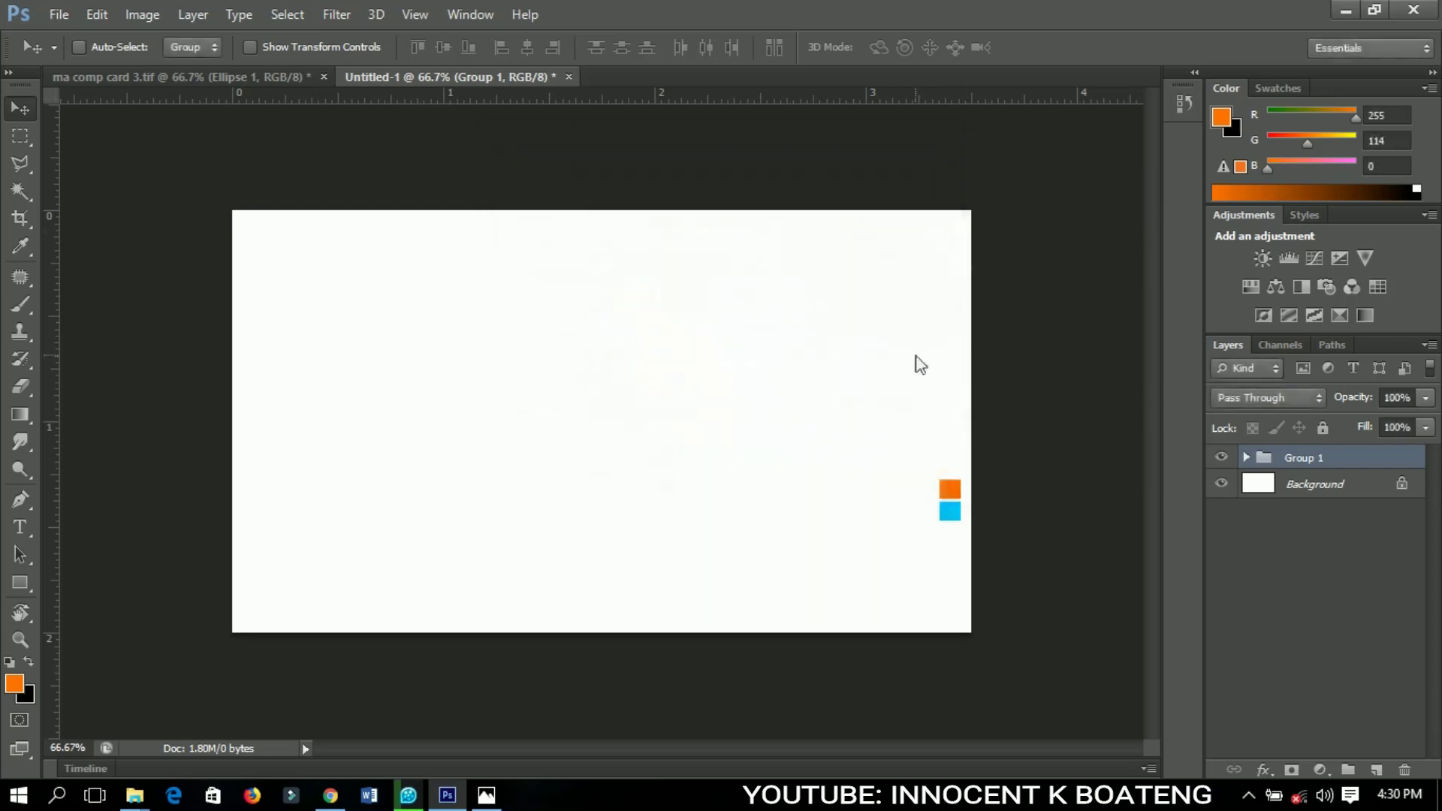
pyautogui.click(308, 78)
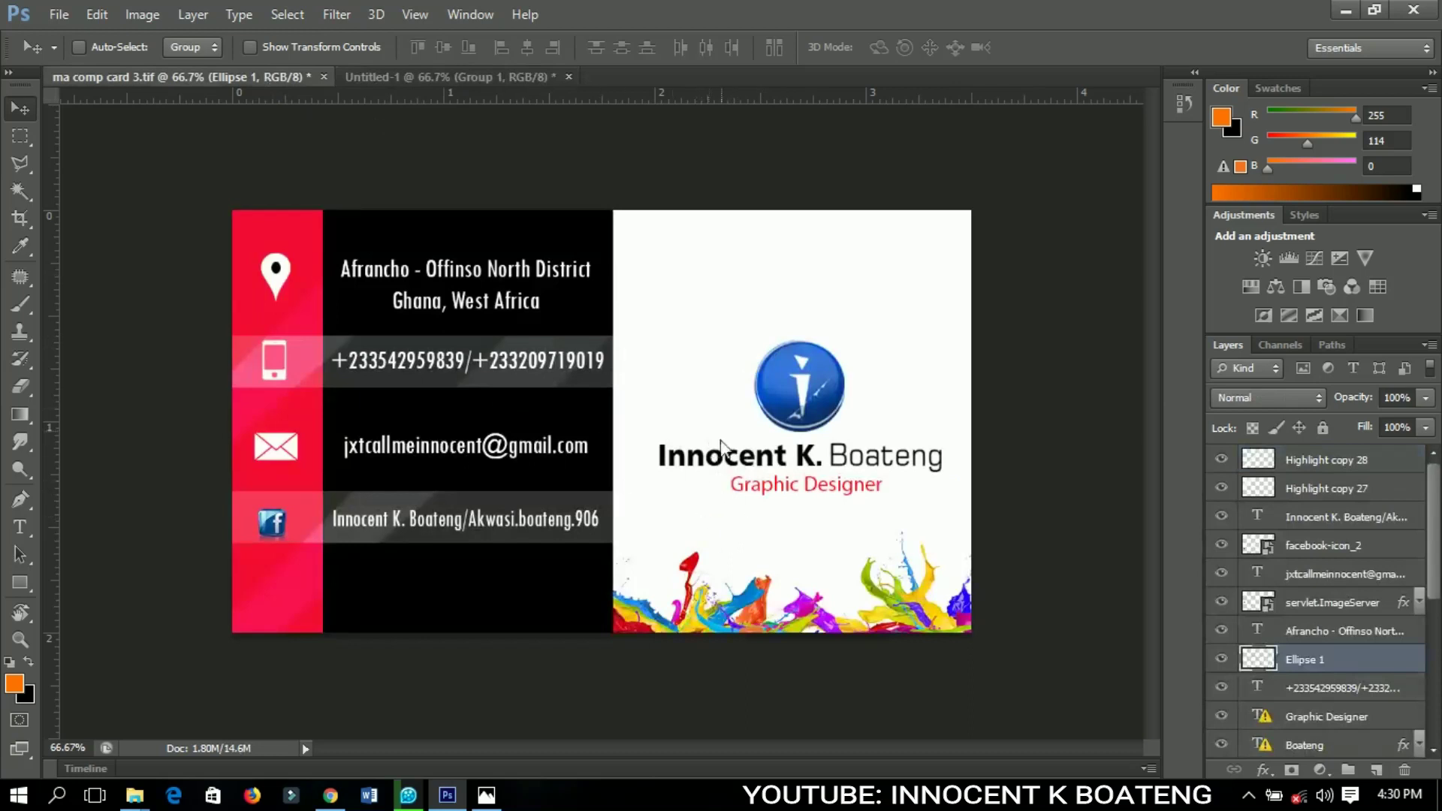
# Switch back to the blank Untitled-1 card document
pyautogui.click(488, 75)
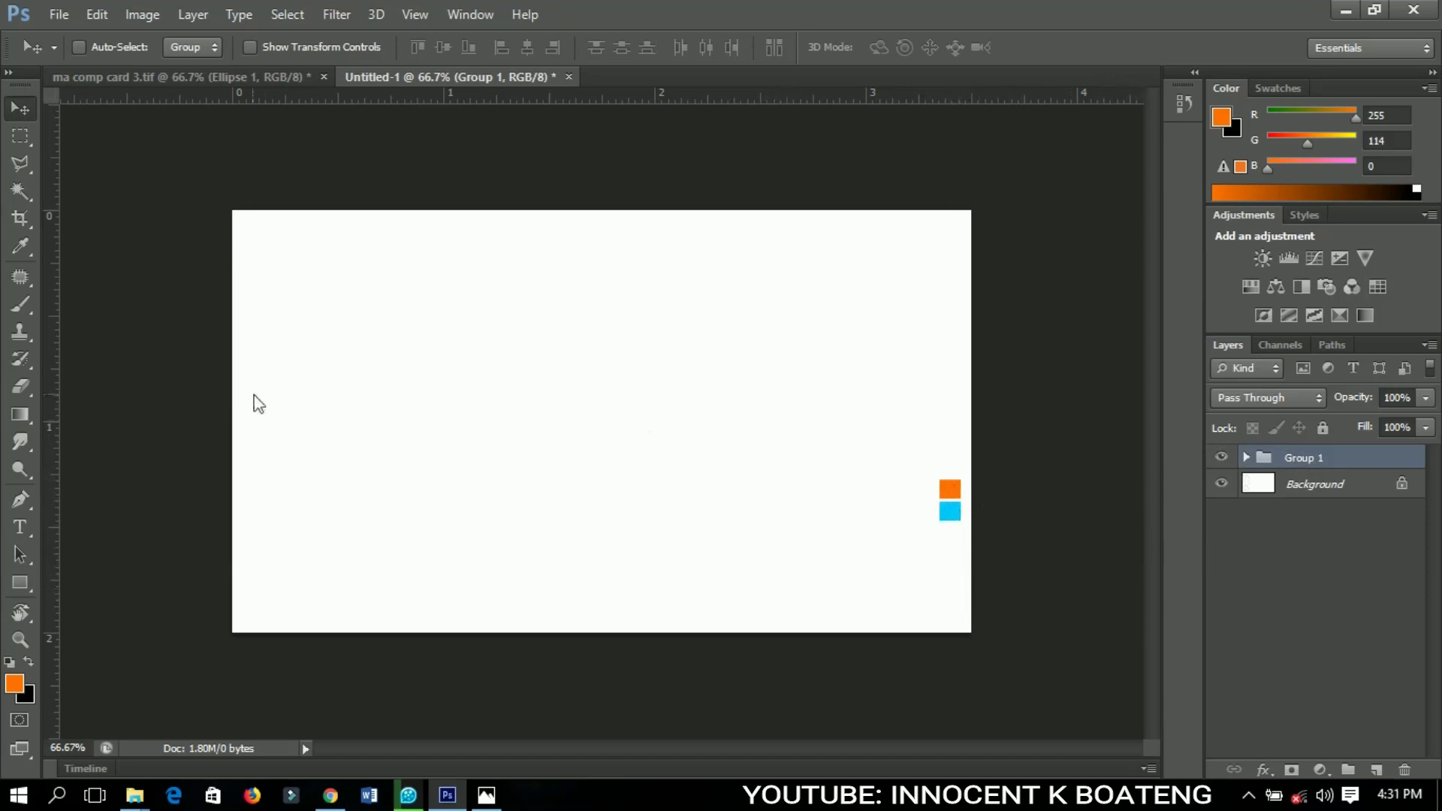
# Draw an orange rectangle over the card's lower left and move it up to the top
pyautogui.click(25, 583)
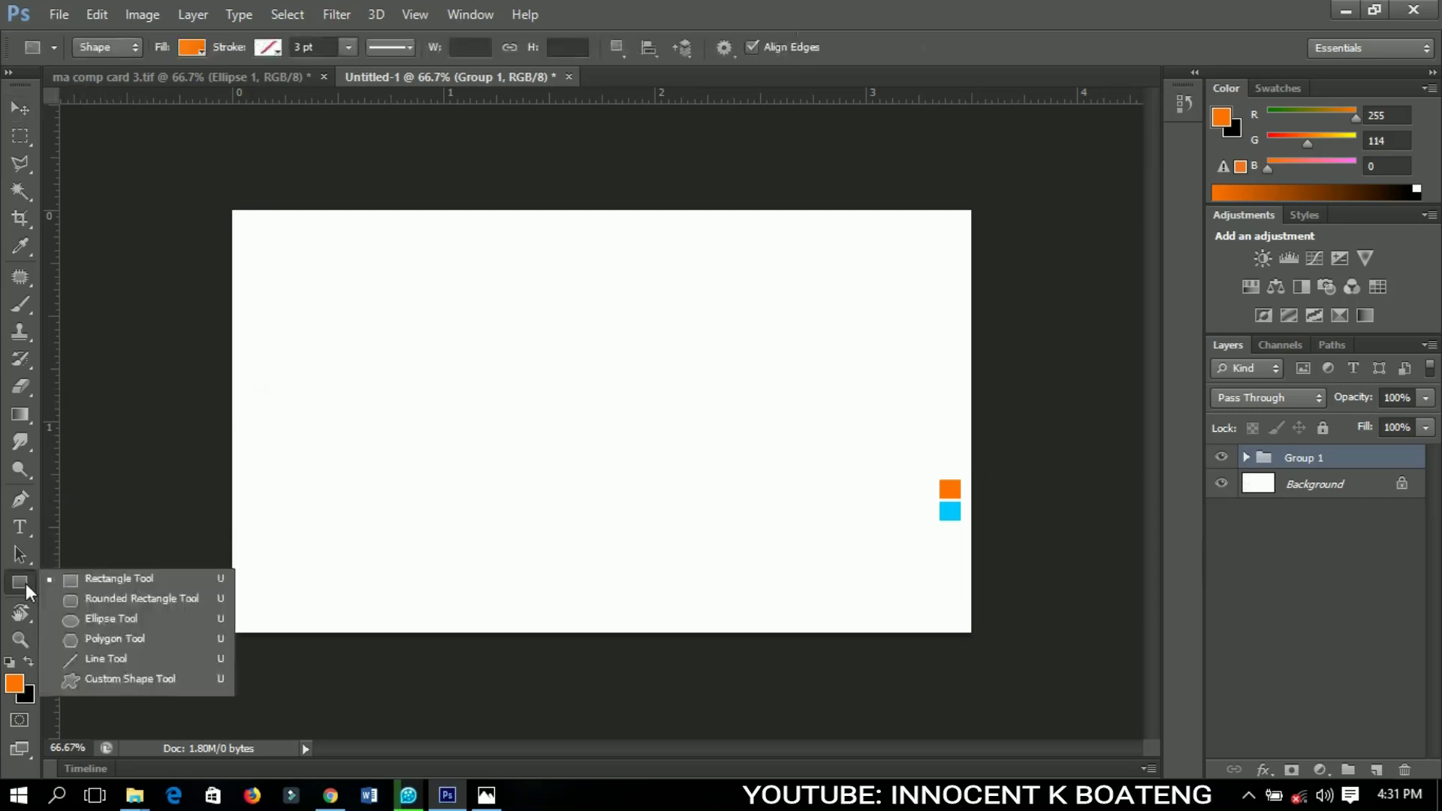
pyautogui.click(89, 580)
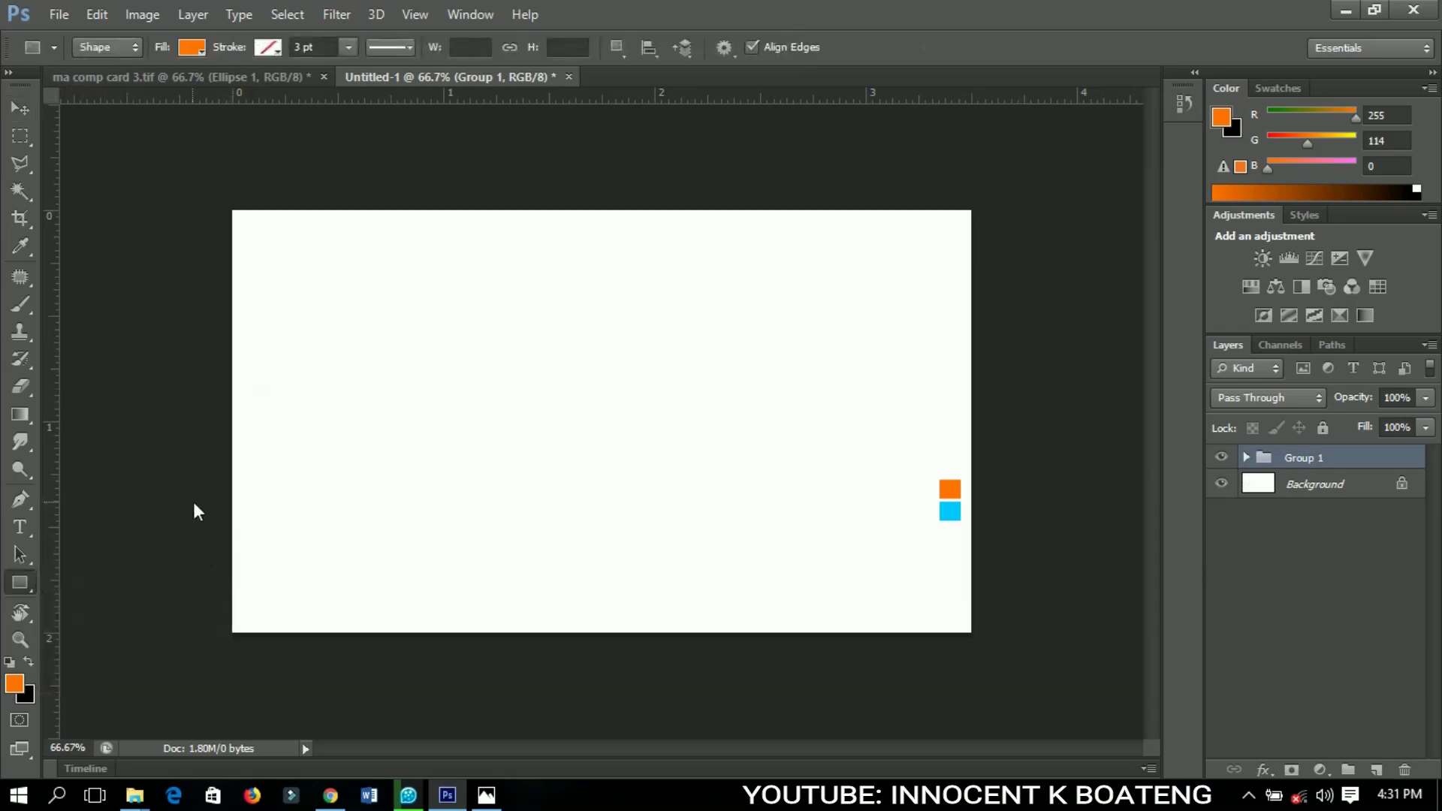
pyautogui.moveTo(190, 479); pyautogui.dragTo(601, 781)
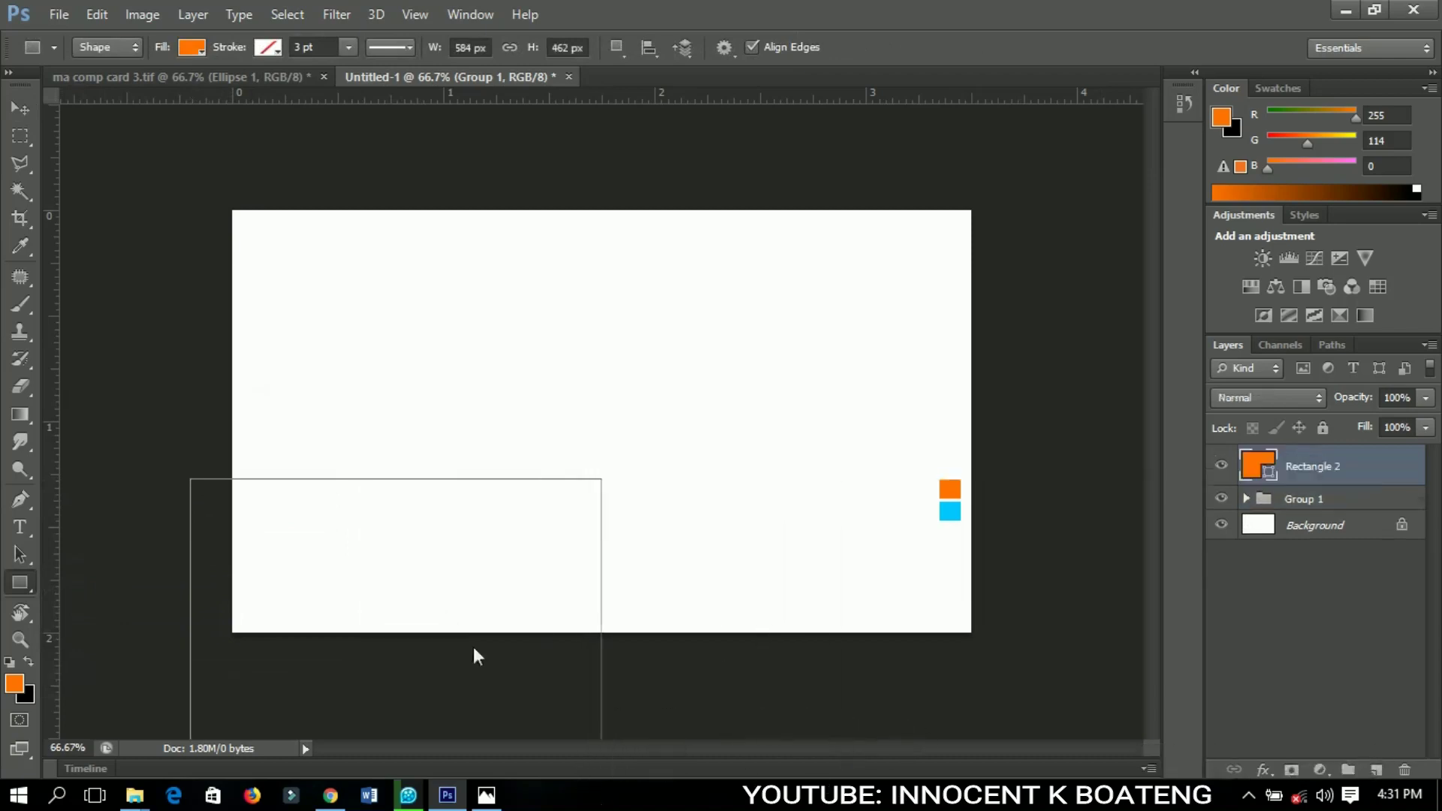
pyautogui.click(18, 110)
pyautogui.moveTo(456, 704); pyautogui.dragTo(452, 449)
# Enlarge the orange rectangle to about 169% and rotate it about -29 degrees
pyautogui.hotkey('ctrl', 't')
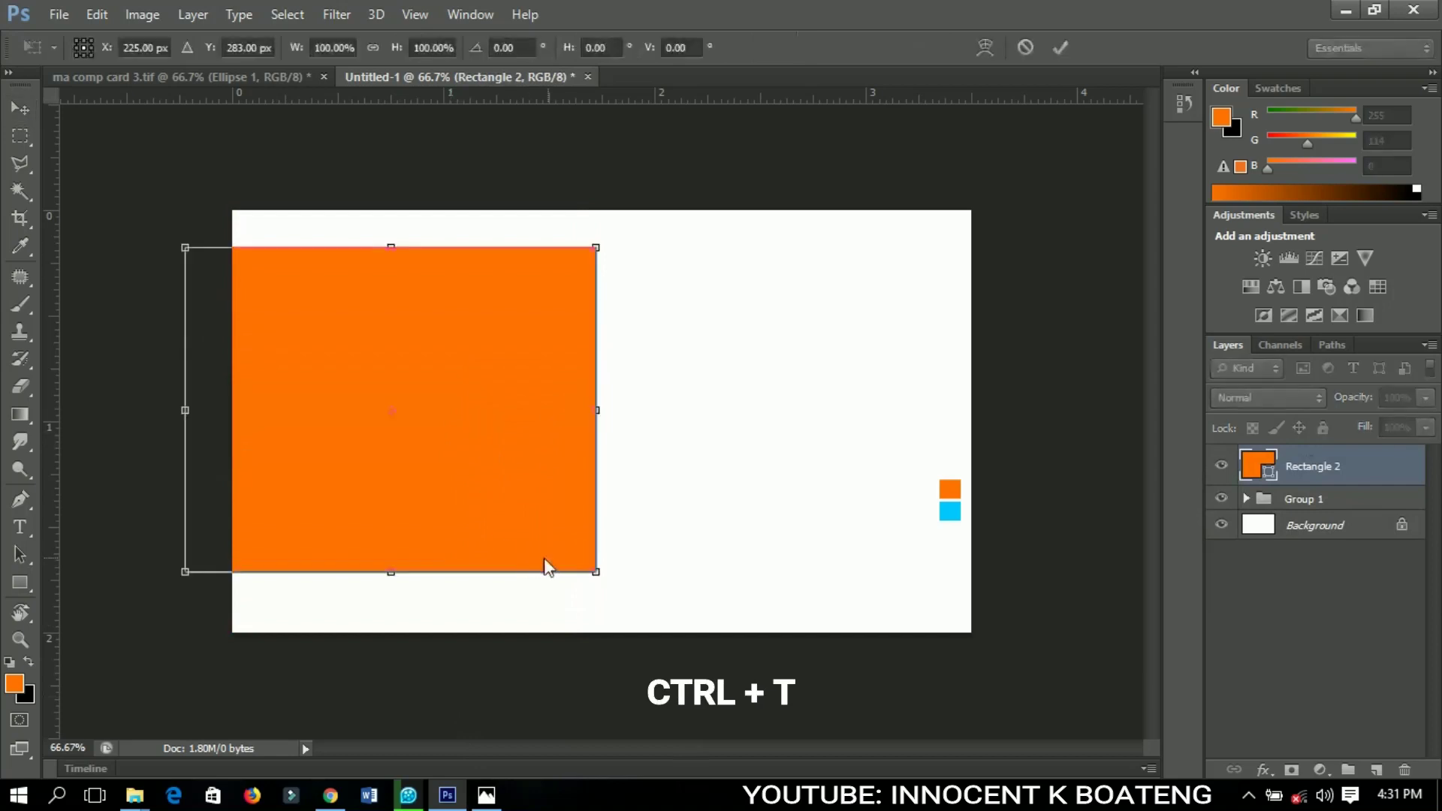
pyautogui.moveTo(598, 574); pyautogui.dragTo(736, 683)
pyautogui.moveTo(827, 460); pyautogui.dragTo(736, 268)
pyautogui.press('Return')
# Position the rotated orange wedge down-left, enlarging it to about 105% to fill the left side
pyautogui.moveTo(609, 460); pyautogui.dragTo(406, 575)
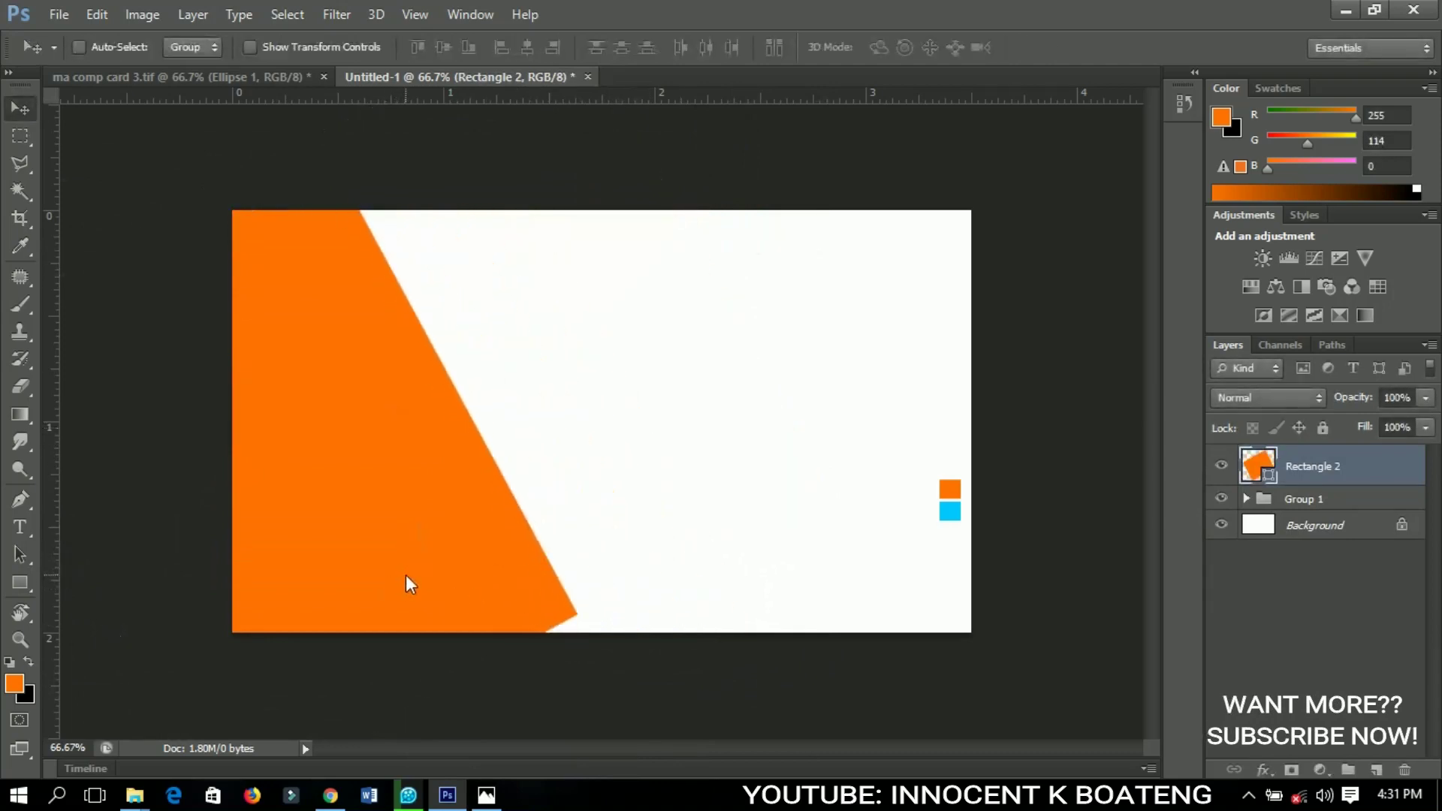
pyautogui.hotkey('ctrl', 't')
pyautogui.moveTo(576, 134); pyautogui.dragTo(599, 112)
pyautogui.moveTo(437, 376); pyautogui.dragTo(479, 400)
pyautogui.moveTo(603, 456); pyautogui.dragTo(590, 477)
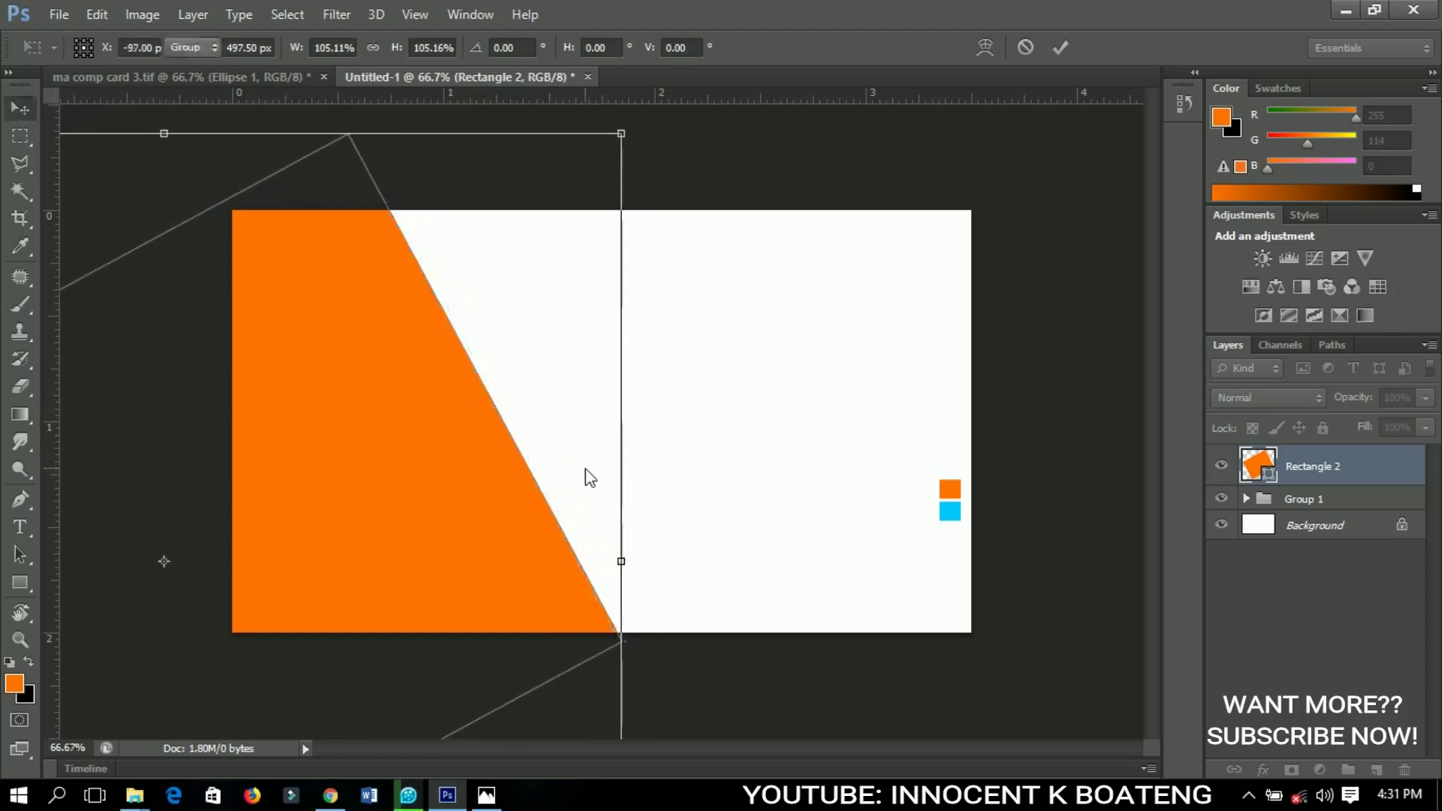
pyautogui.press('Return')
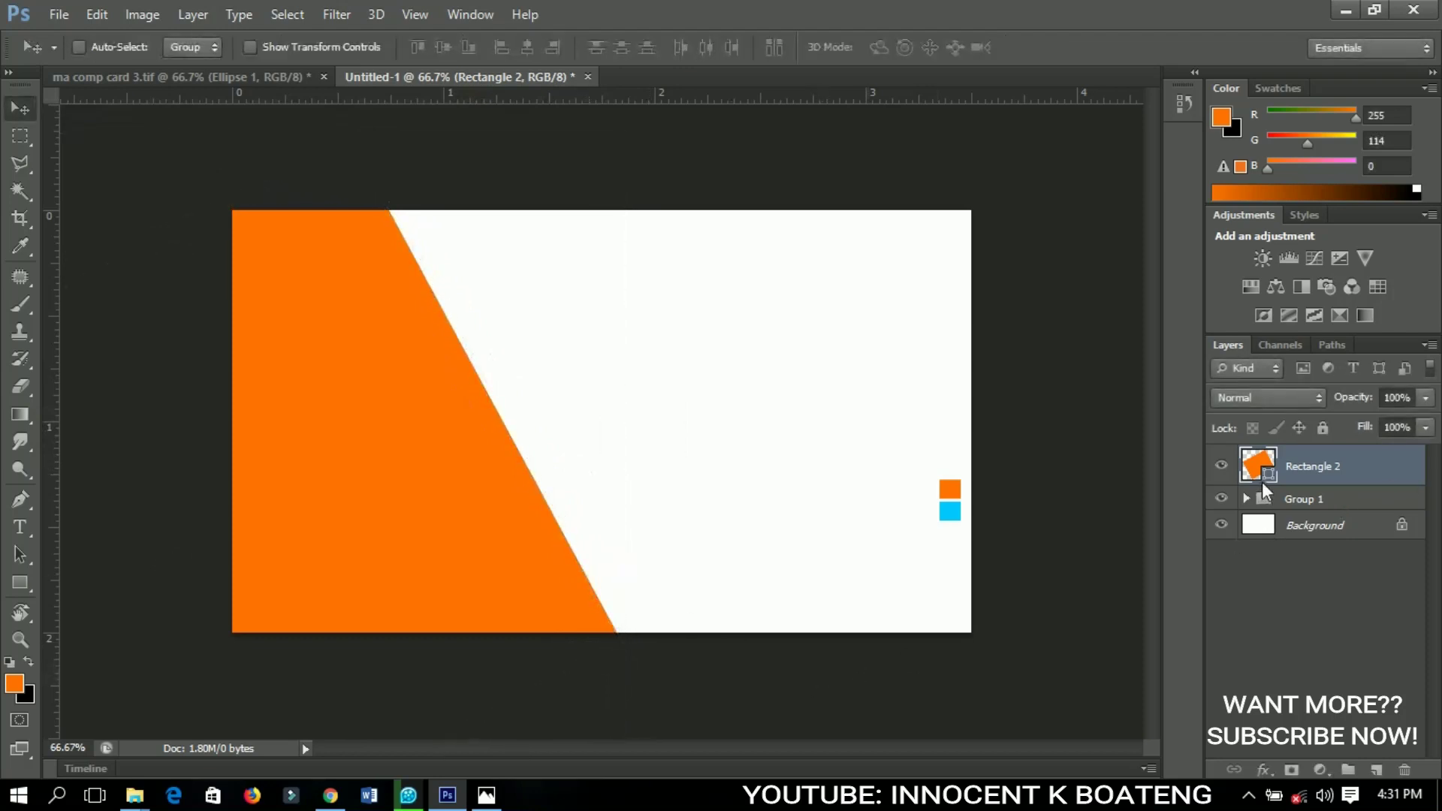
# Recolour the Rectangle 2 shape dark brown
pyautogui.doubleClick(1266, 471)
pyautogui.moveTo(903, 378); pyautogui.dragTo(988, 421)
pyautogui.click(1187, 286)
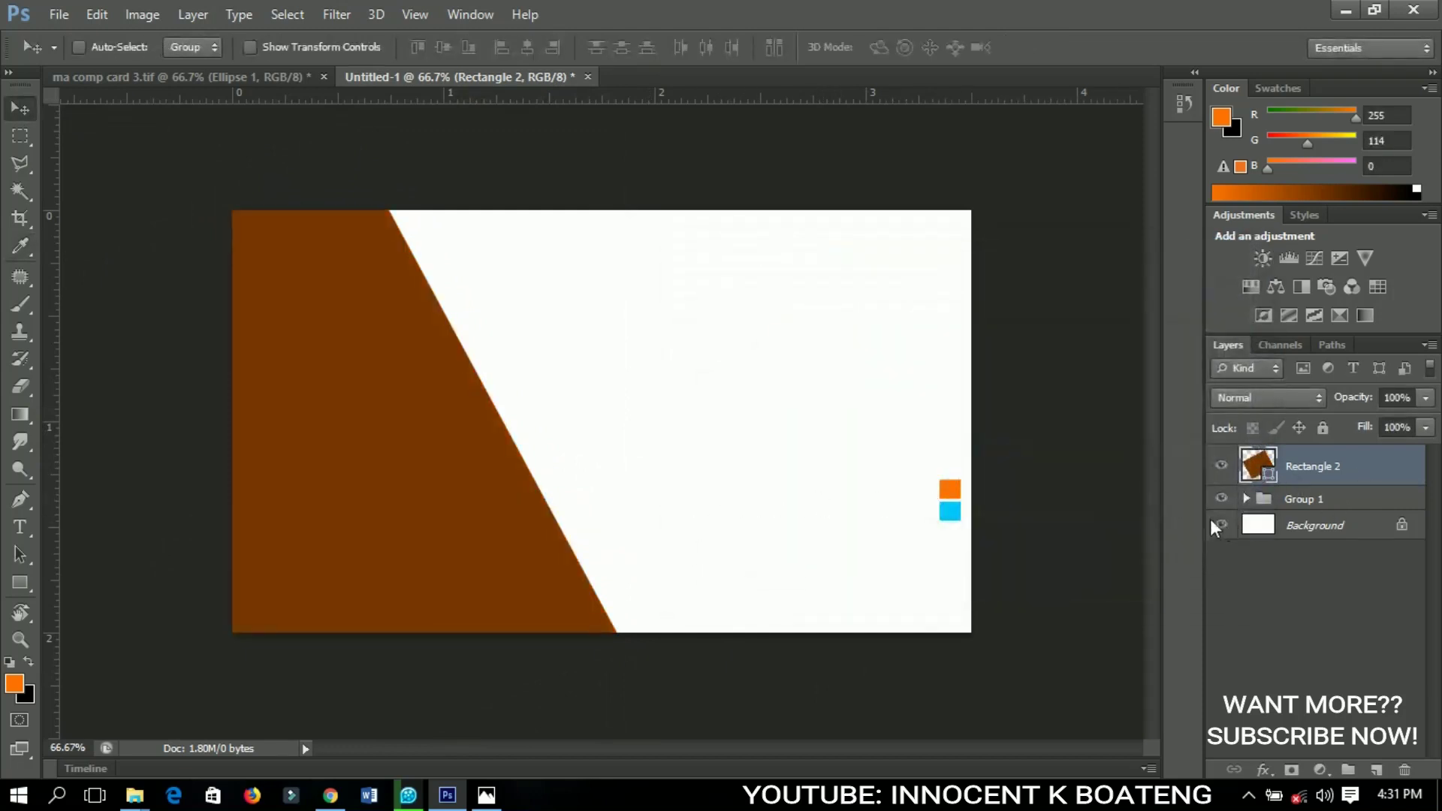
# Duplicate the brown shape and colour the copy orange sampled from the small orange square
pyautogui.hotkey('ctrl', 'j')
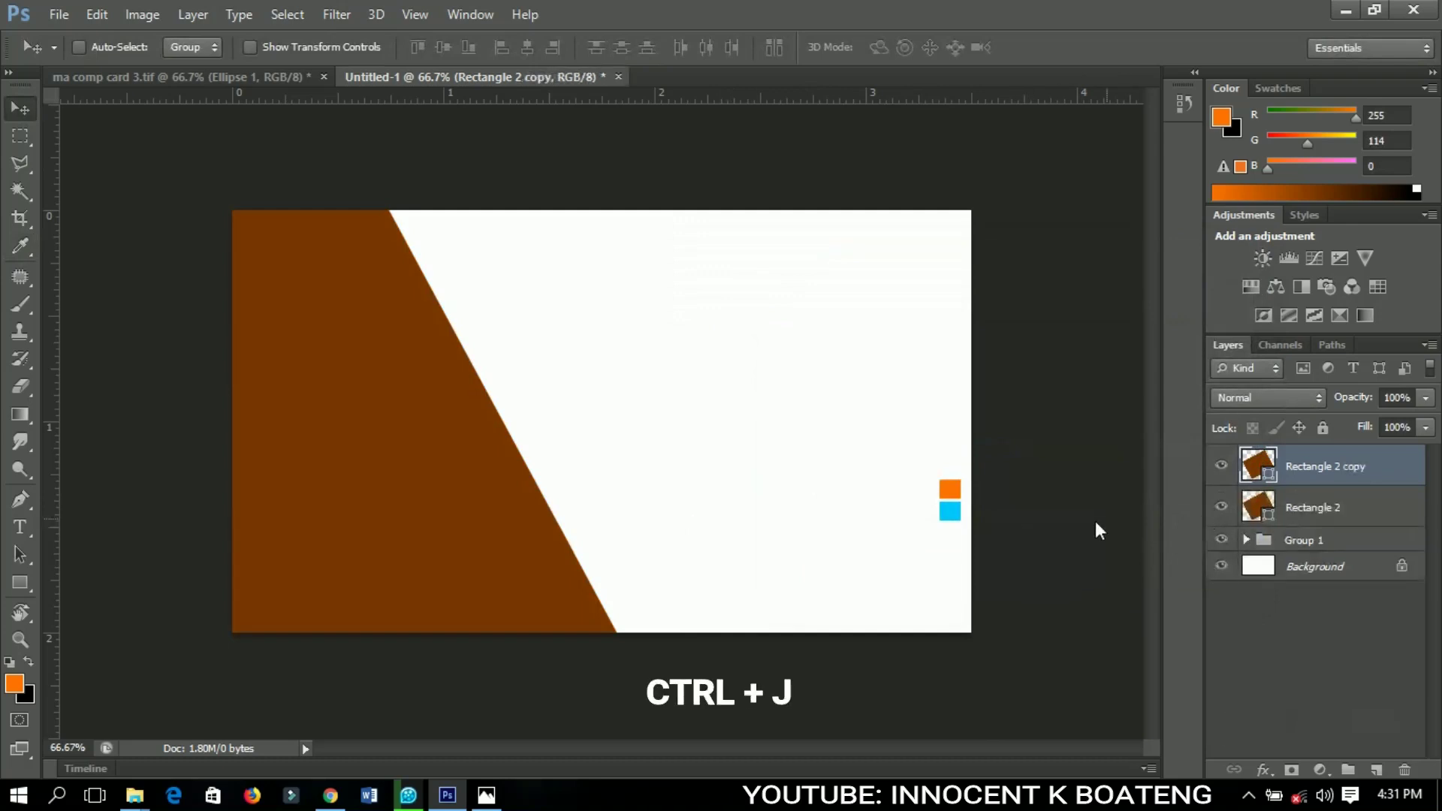
pyautogui.doubleClick(1266, 472)
pyautogui.moveTo(984, 256); pyautogui.dragTo(286, 327)
pyautogui.click(950, 490)
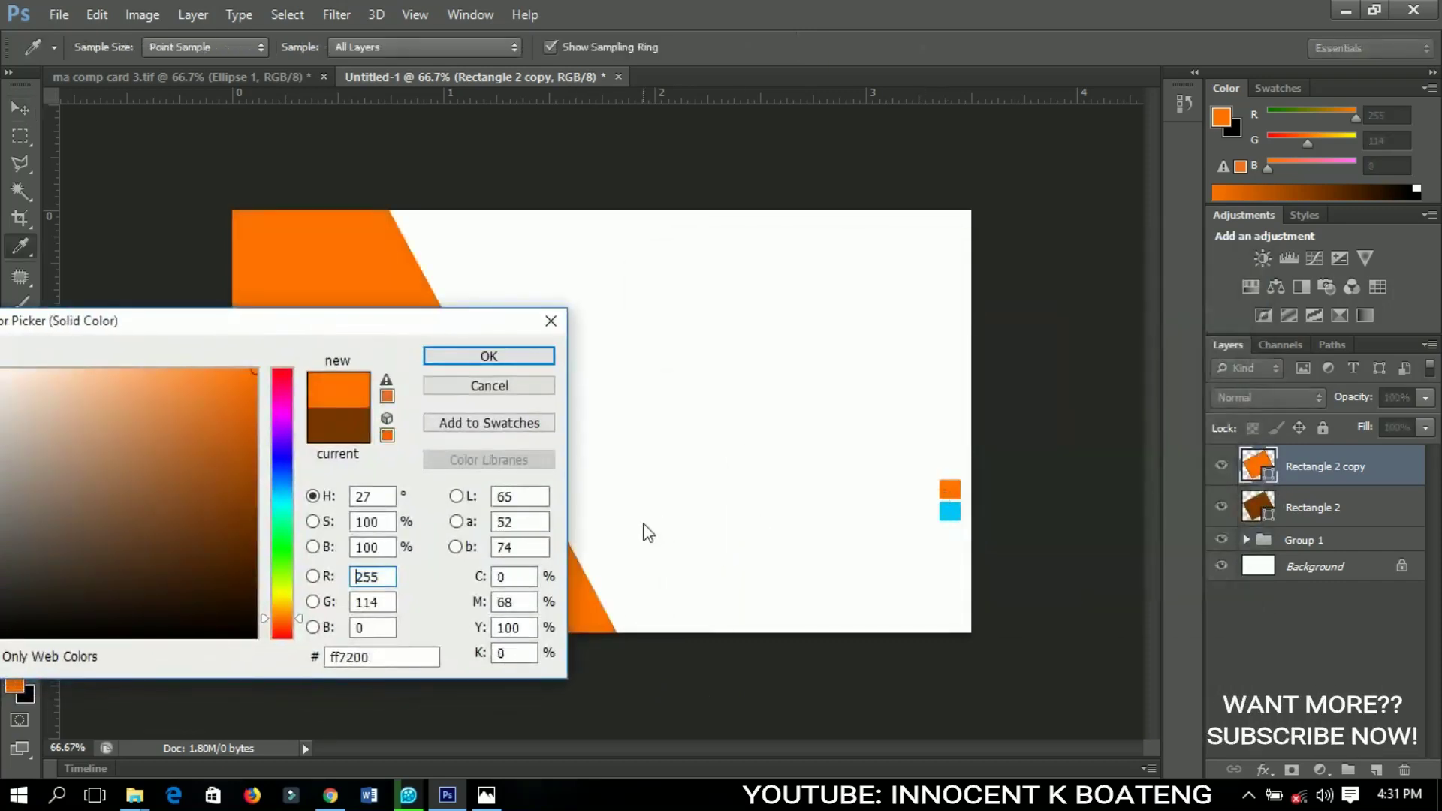
pyautogui.click(529, 360)
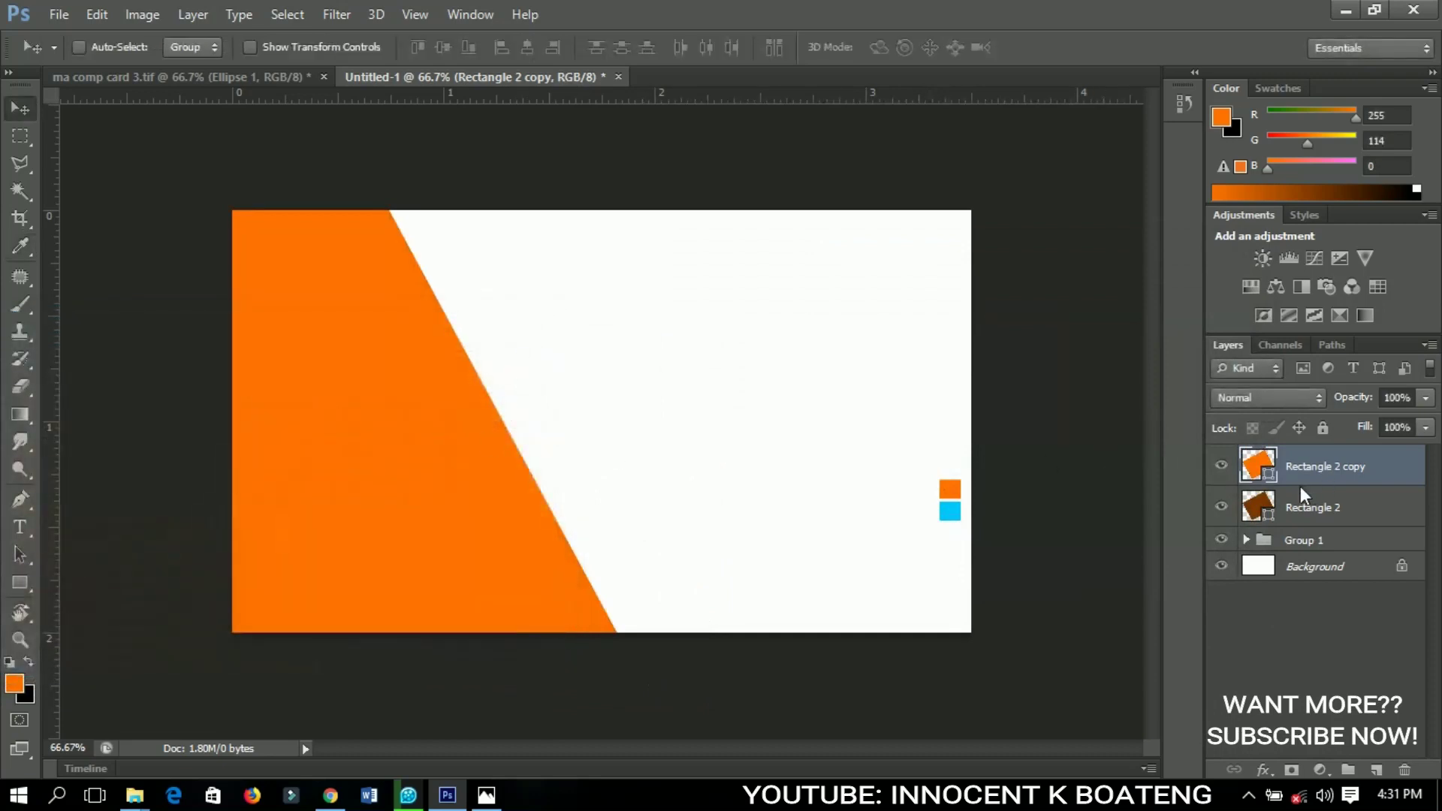
# Move the orange copy down-left and rotate it slightly into a bottom-left corner triangle
pyautogui.moveTo(399, 445); pyautogui.dragTo(285, 624)
pyautogui.hotkey('ctrl', 't')
pyautogui.moveTo(431, 630); pyautogui.dragTo(453, 592)
pyautogui.press('Return')
pyautogui.moveTo(359, 602); pyautogui.dragTo(368, 599)
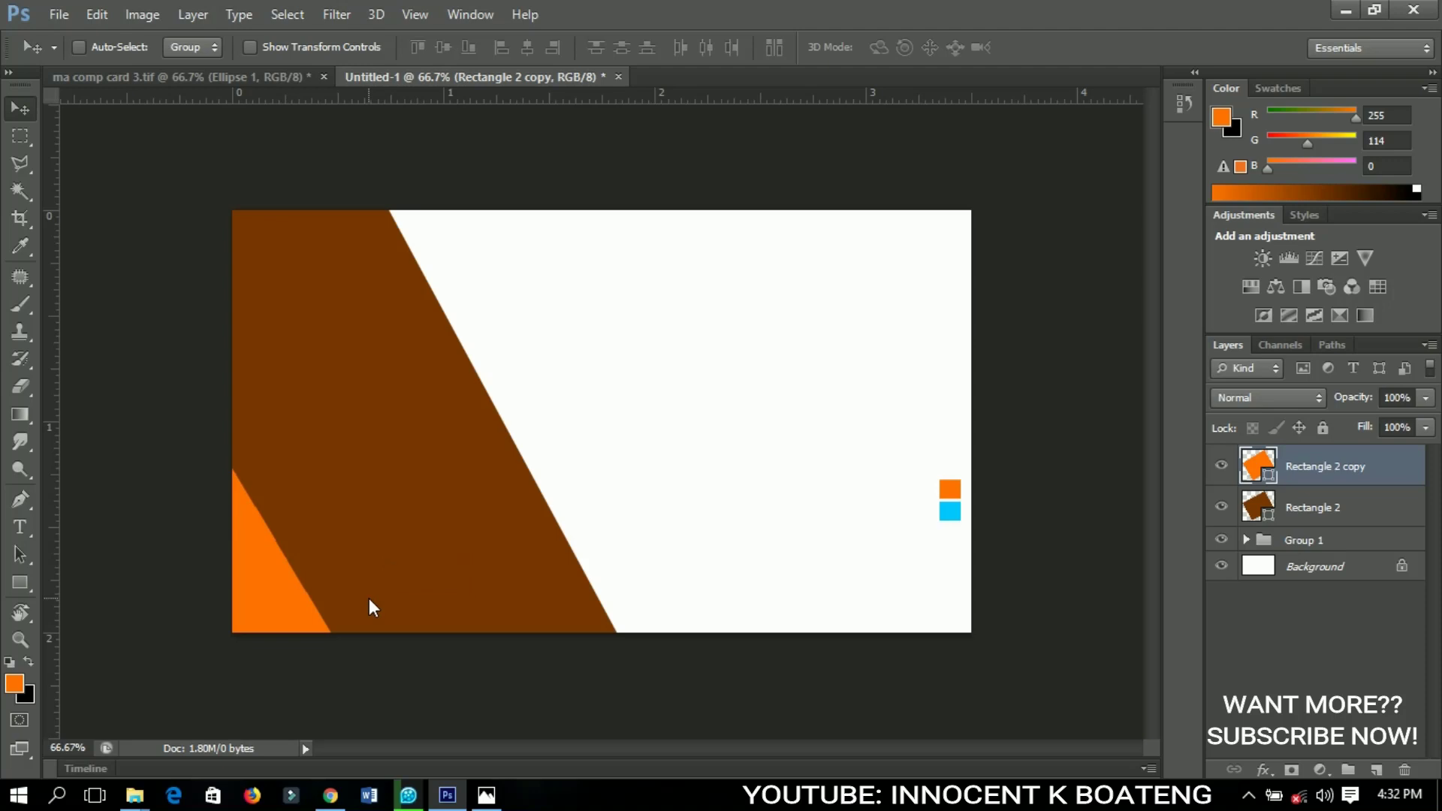
# Duplicate the brown shape again and recolour the original Rectangle 2 cyan from the blue square
pyautogui.click(1290, 506)
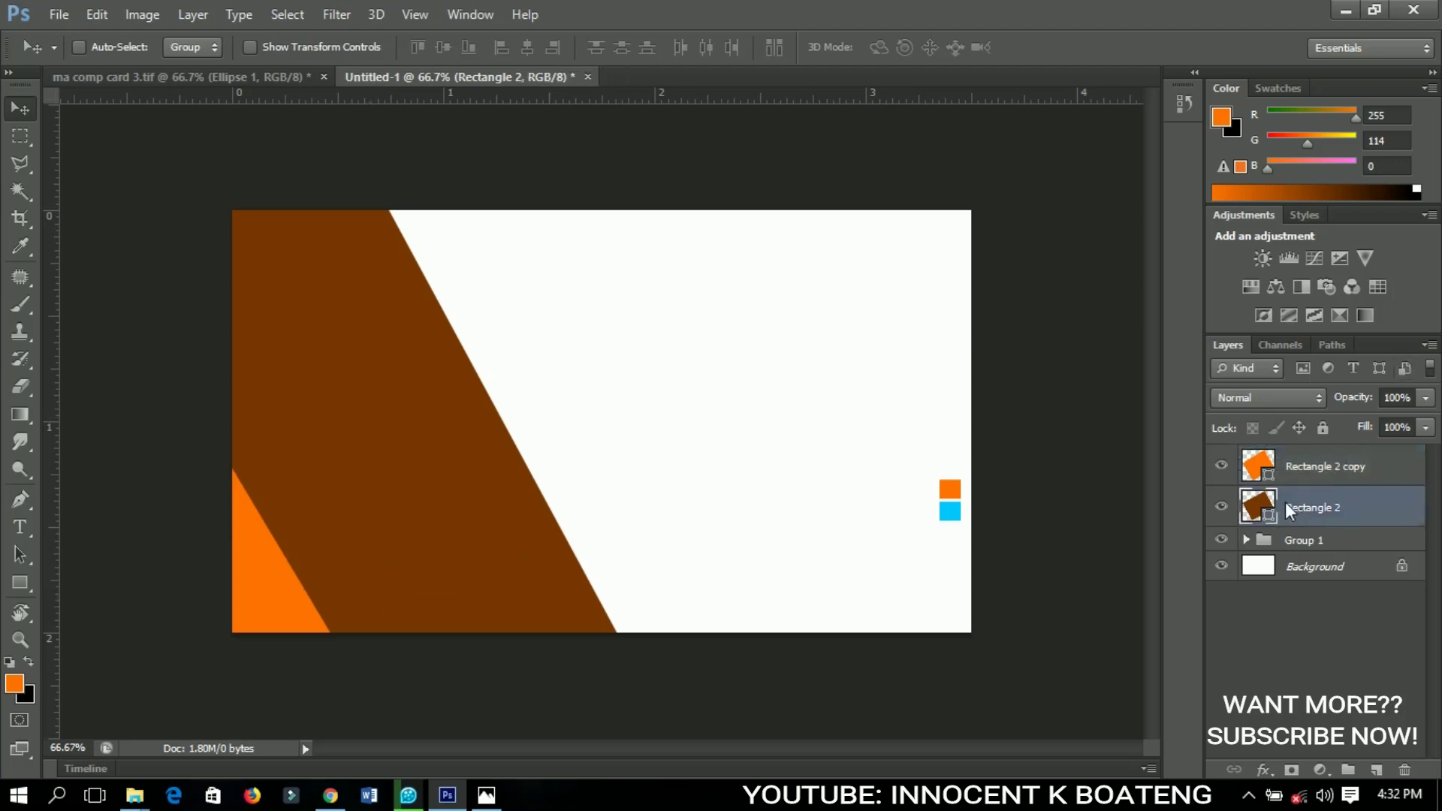
pyautogui.hotkey('ctrl', 'j')
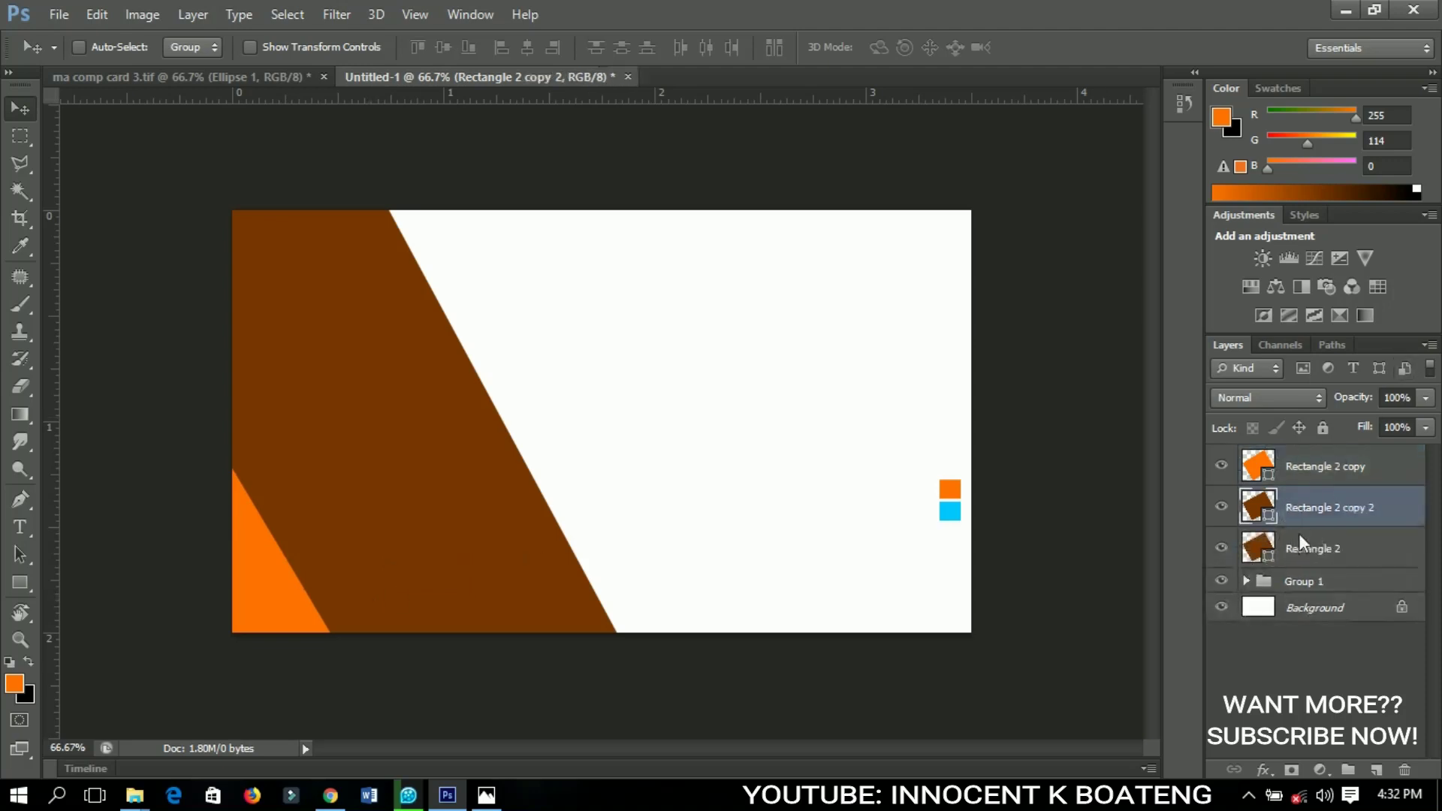
pyautogui.click(1296, 544)
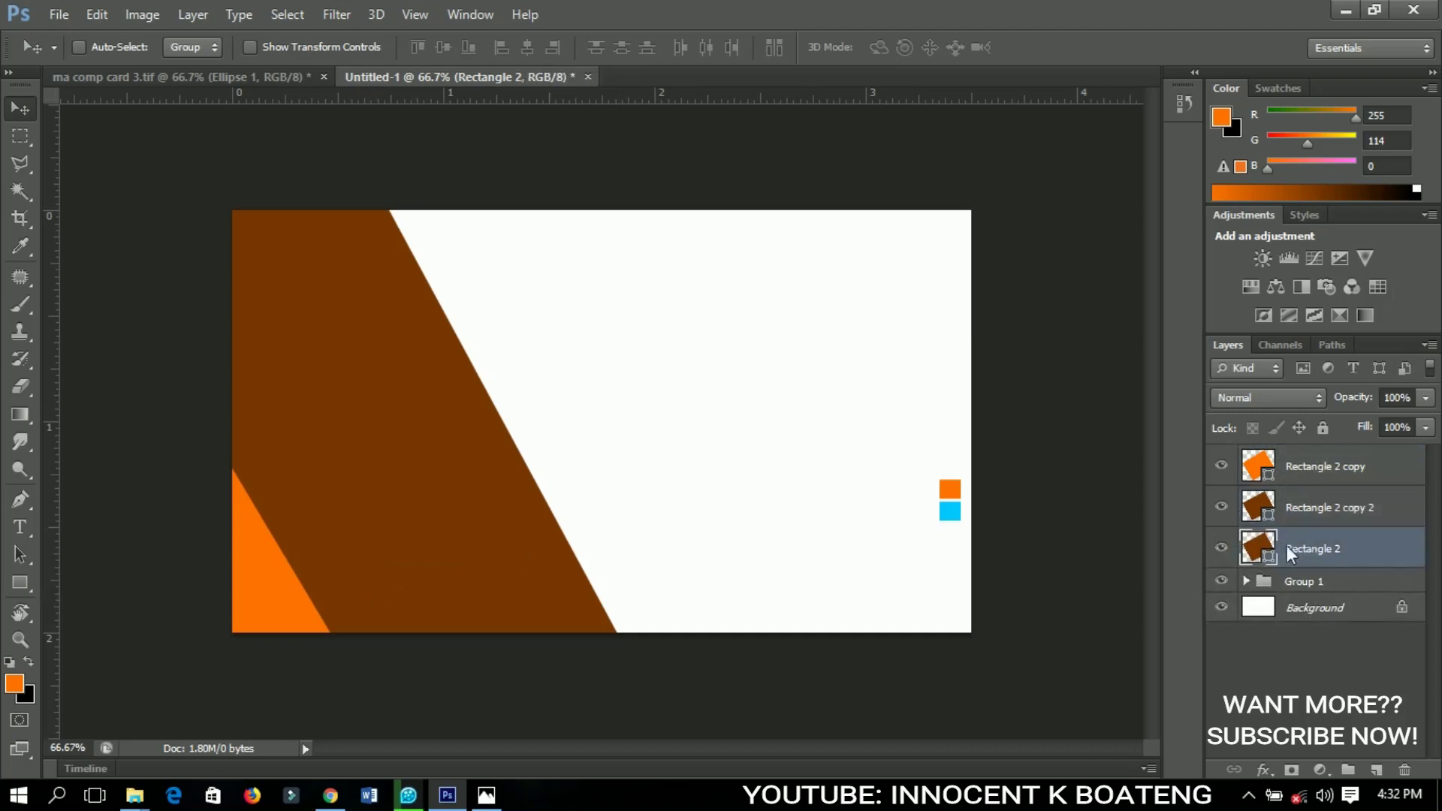
pyautogui.doubleClick(1268, 559)
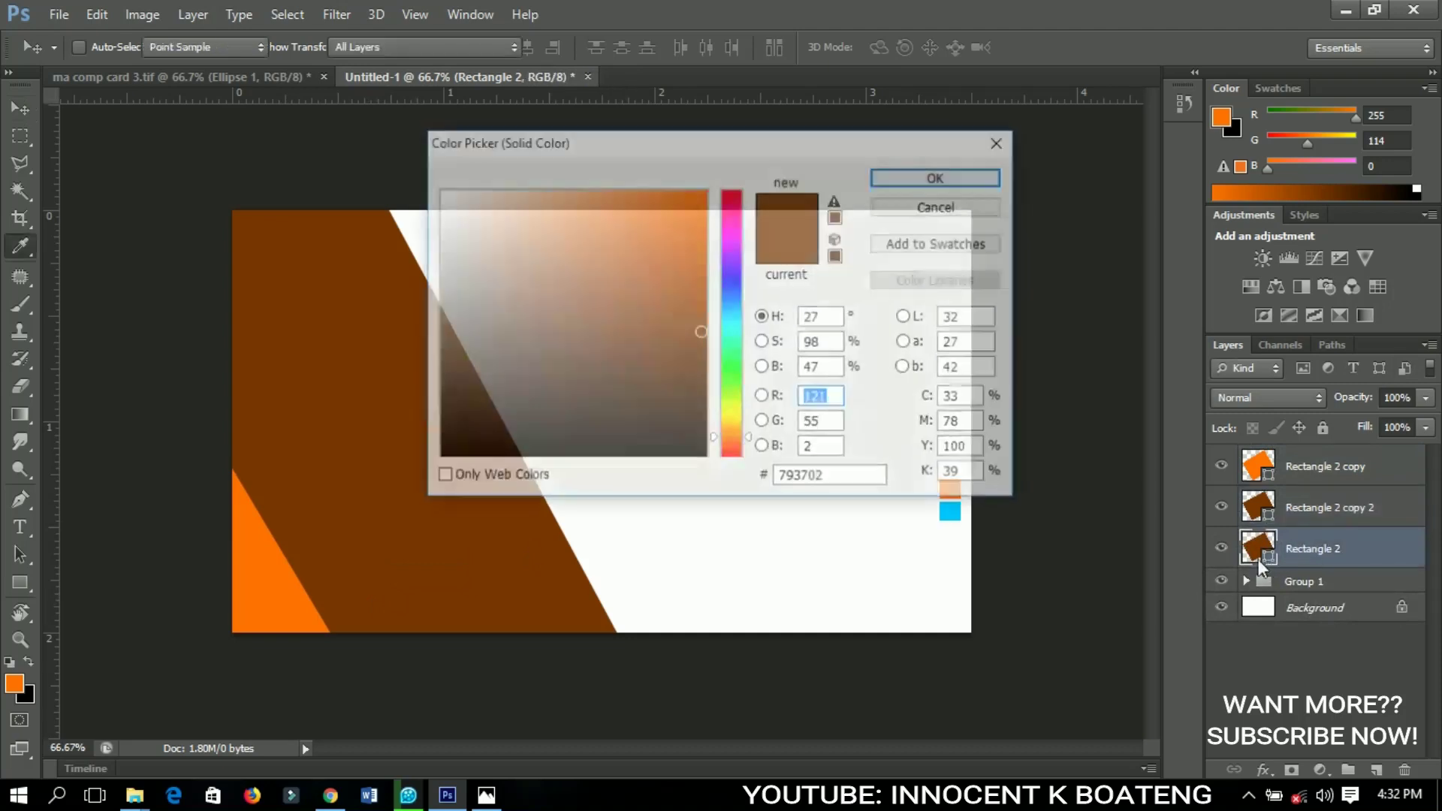
pyautogui.moveTo(843, 153); pyautogui.dragTo(702, 199)
pyautogui.click(954, 514)
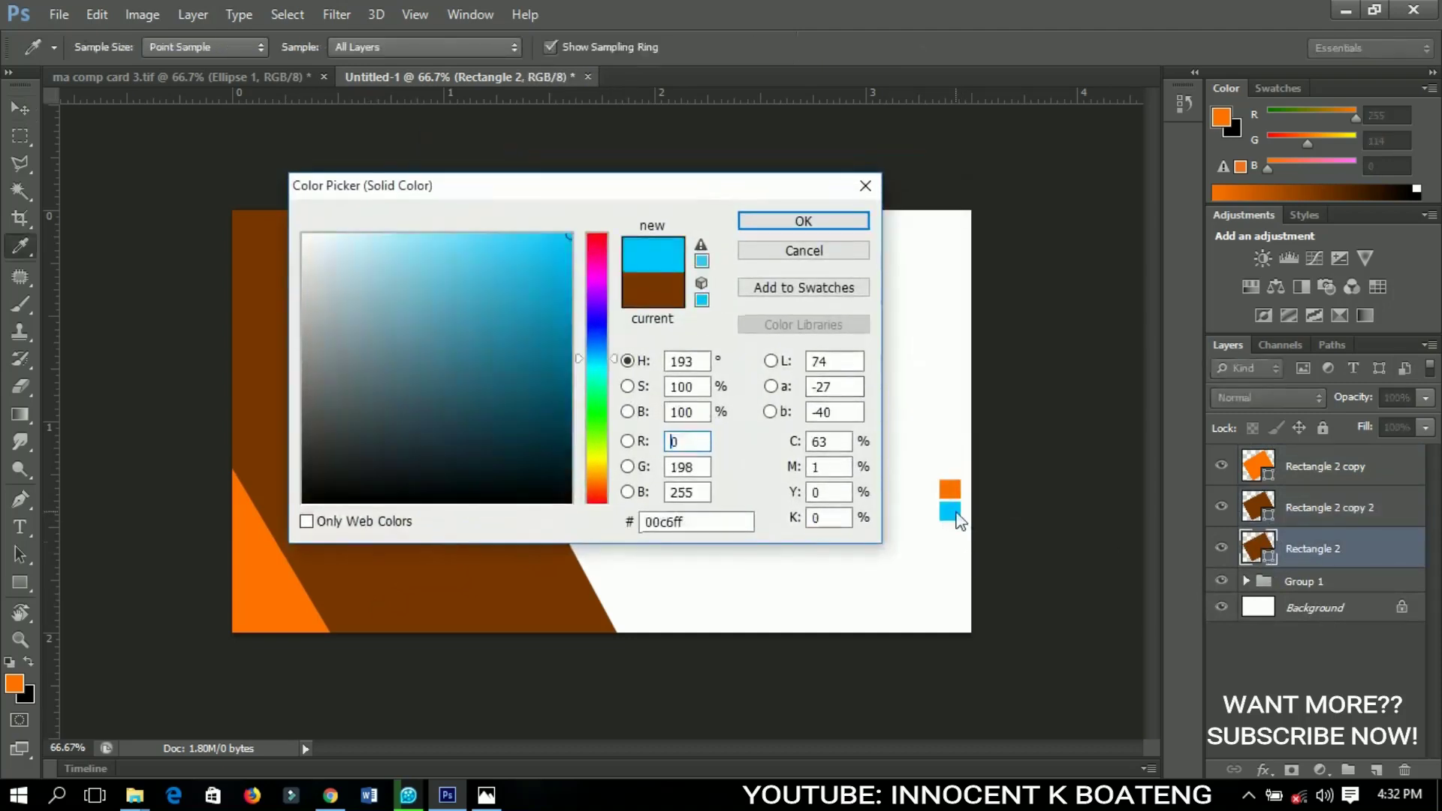
pyautogui.press('Return')
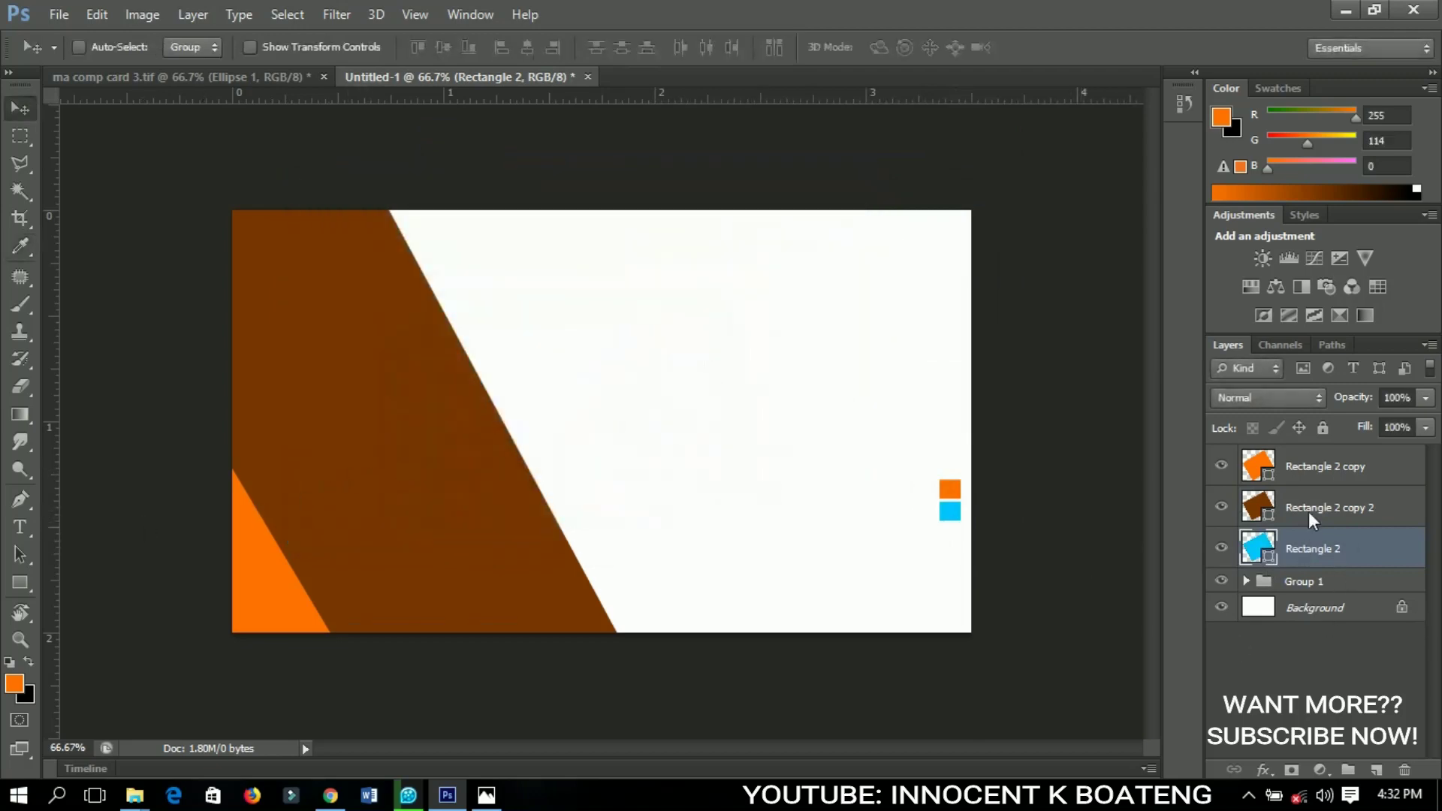
# Rotate the cyan band about 50 degrees and position it as a triangle along the card's top edge
pyautogui.moveTo(526, 455); pyautogui.dragTo(524, 356)
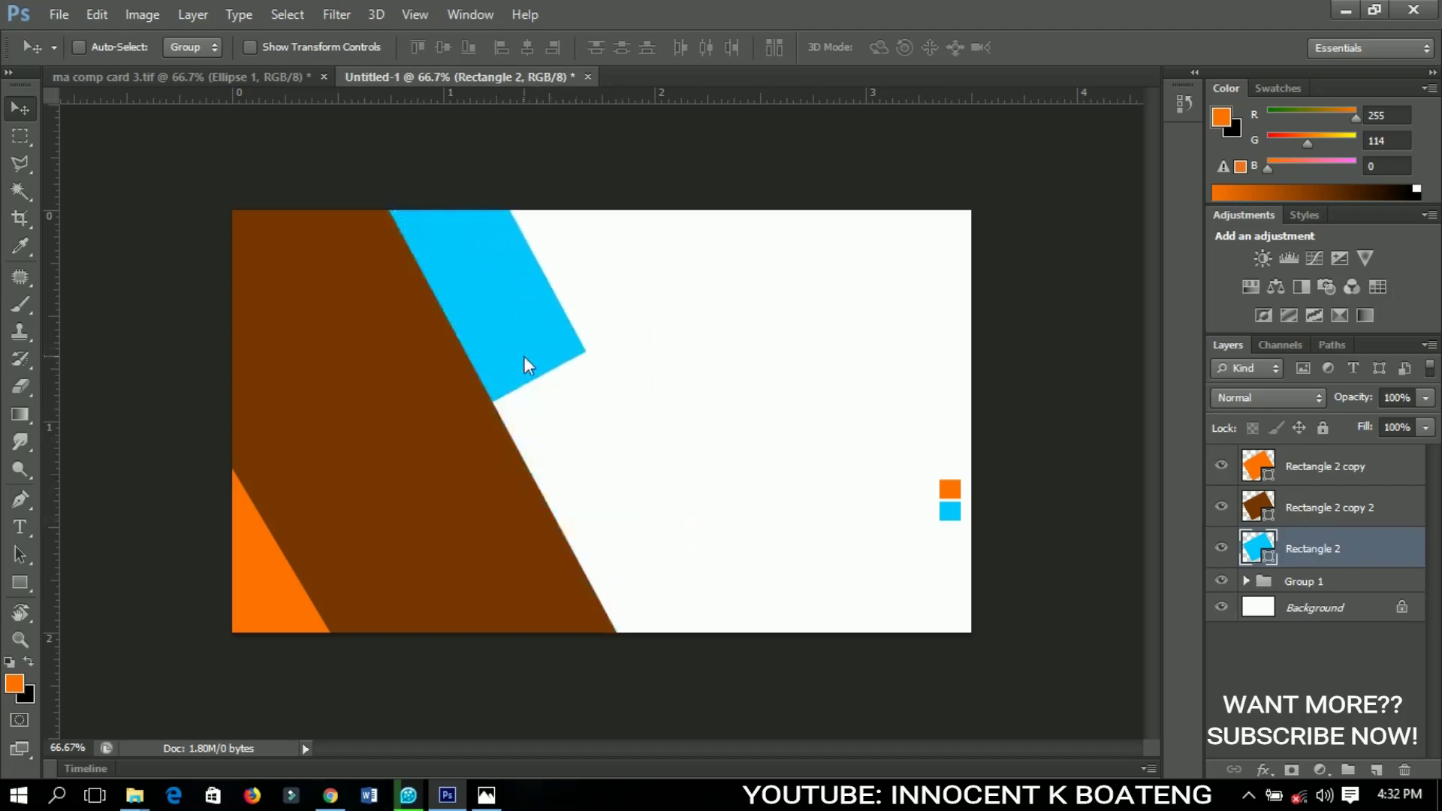
pyautogui.hotkey('ctrl', 't')
pyautogui.moveTo(701, 348); pyautogui.dragTo(583, 570)
pyautogui.moveTo(817, 386); pyautogui.dragTo(622, 570)
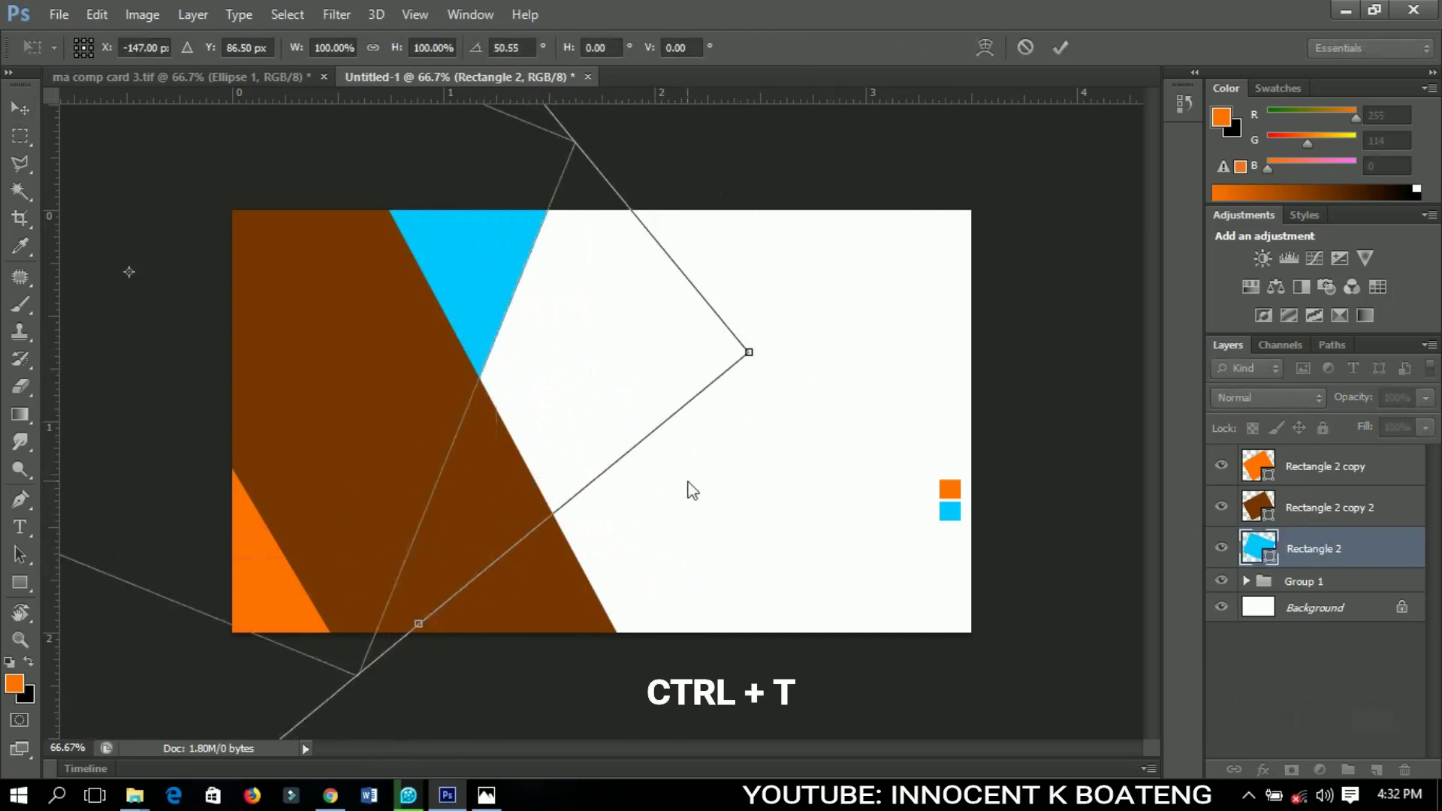
pyautogui.moveTo(693, 490); pyautogui.dragTo(624, 508)
pyautogui.press('Return')
pyautogui.moveTo(566, 425); pyautogui.dragTo(569, 378)
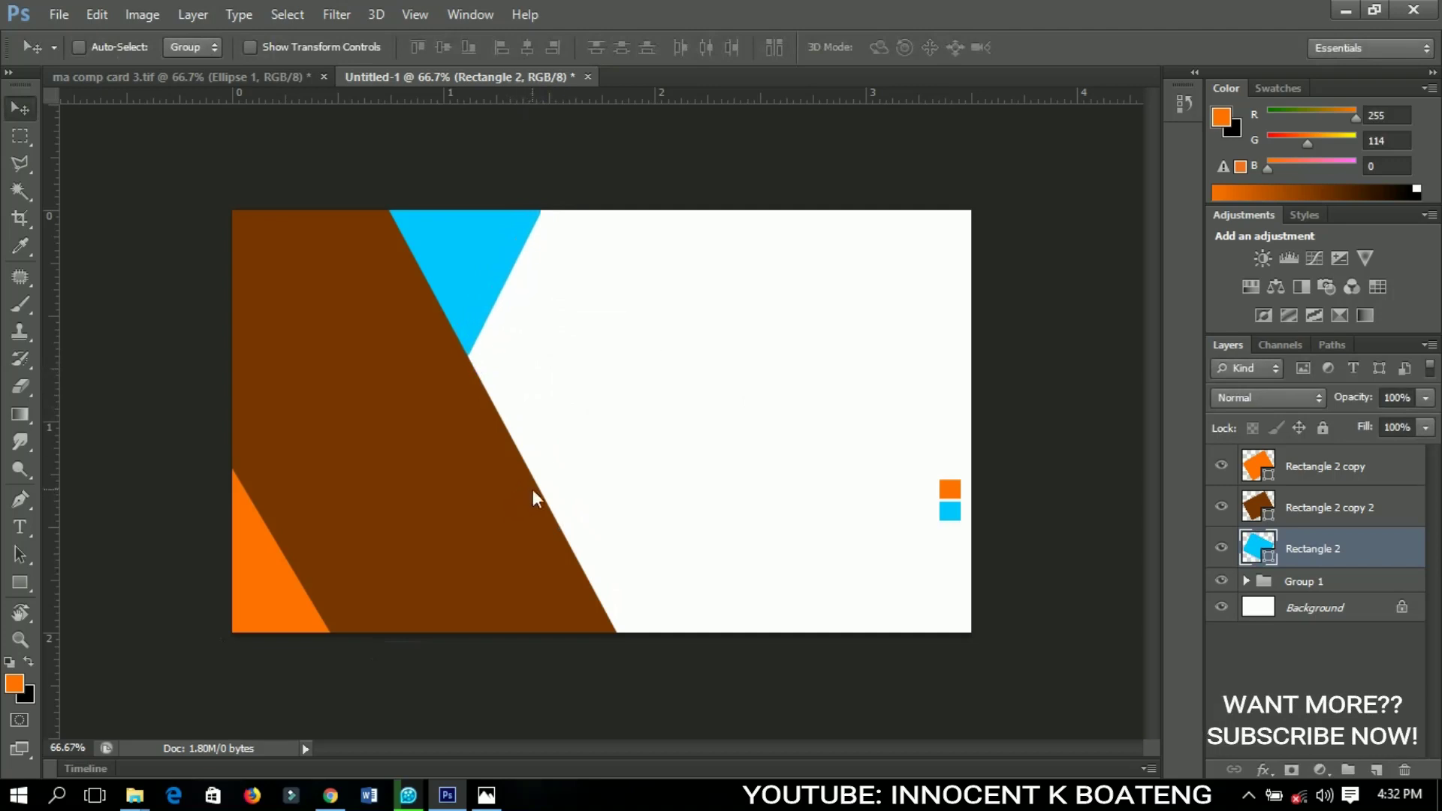
pyautogui.click(1278, 510)
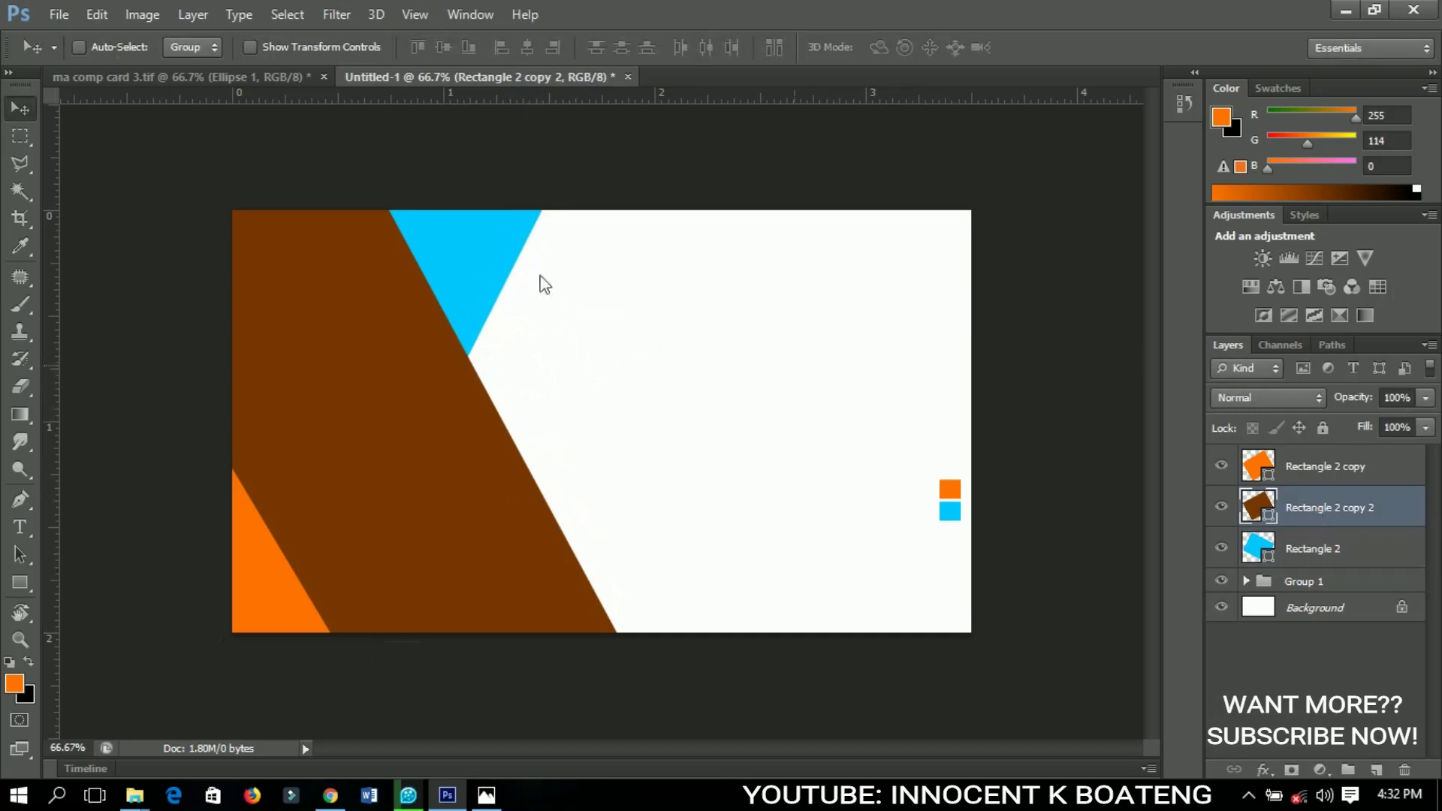
# Place the Ferrari photo, rasterize it, and clip it to the brown shape
pyautogui.click(59, 15)
pyautogui.click(117, 360)
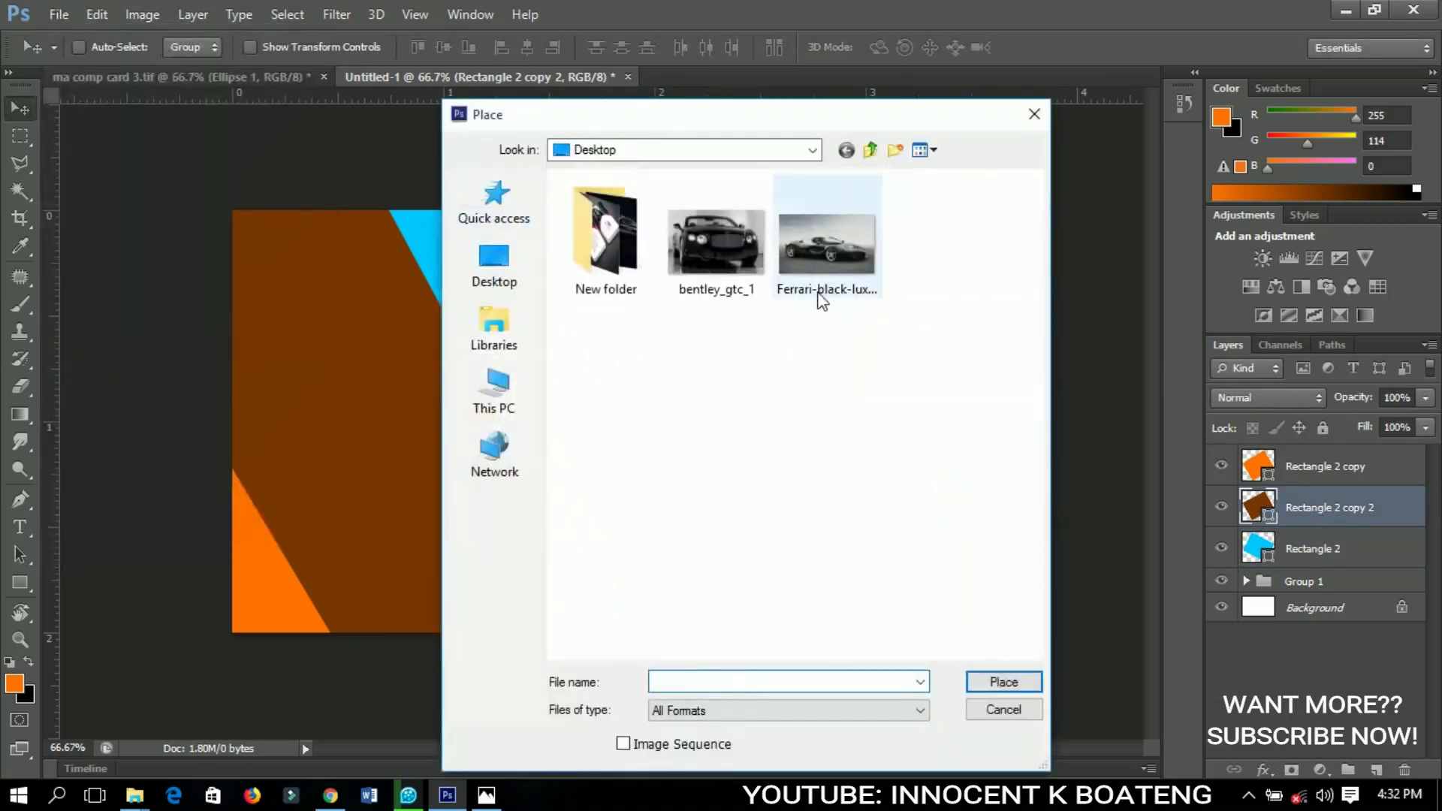
pyautogui.click(803, 277)
pyautogui.click(1004, 681)
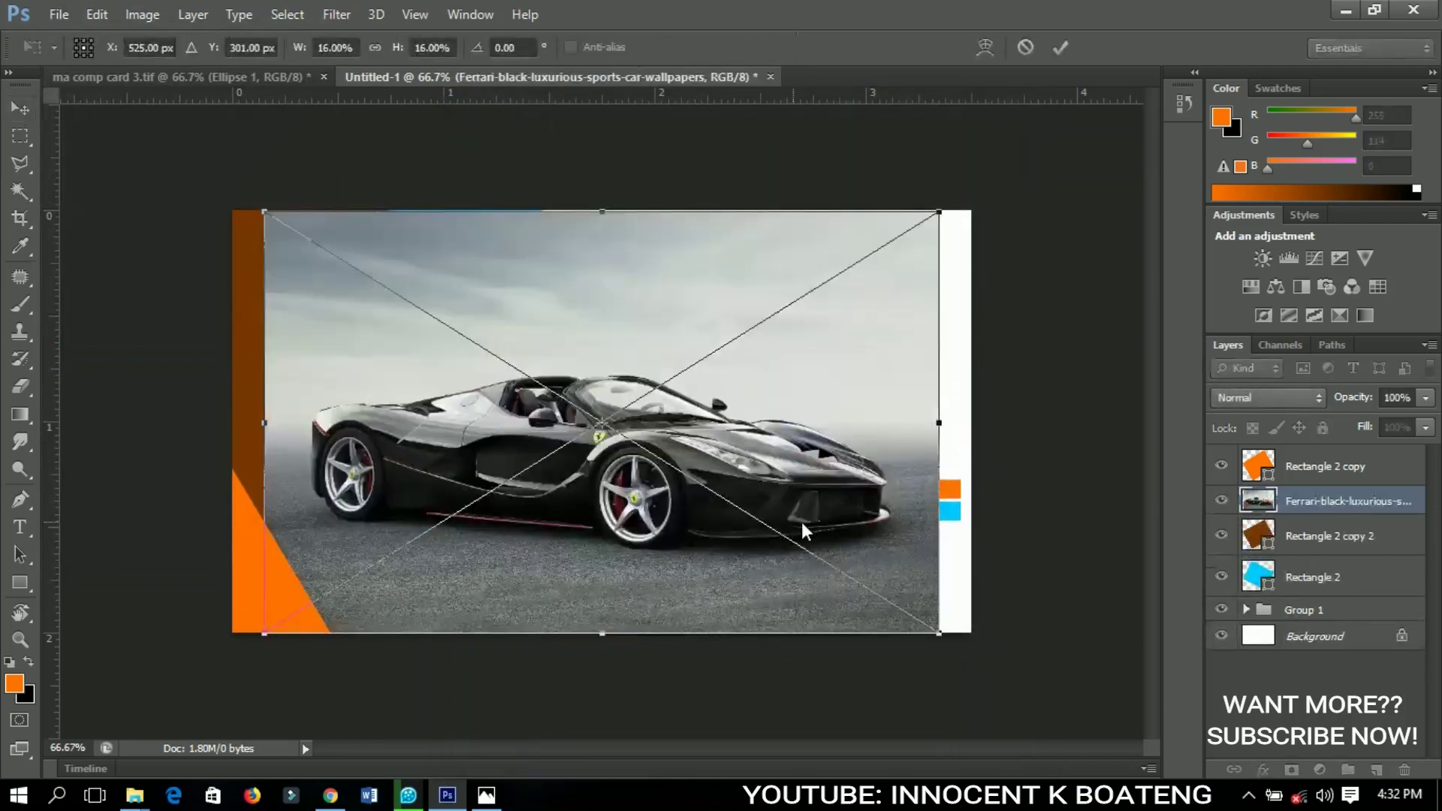
pyautogui.press('Return')
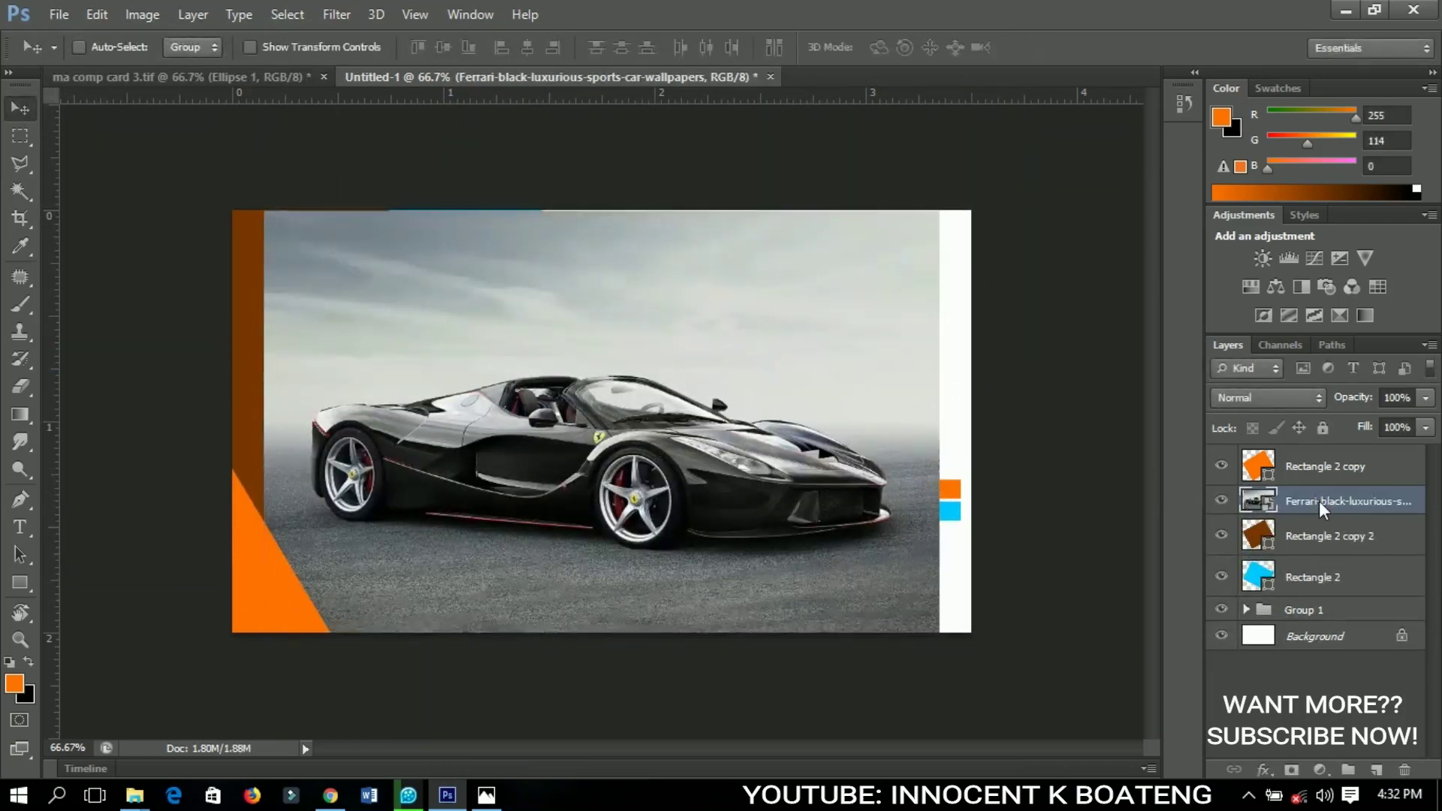
pyautogui.rightClick(1319, 502)
pyautogui.click(944, 305)
pyautogui.rightClick(1323, 499)
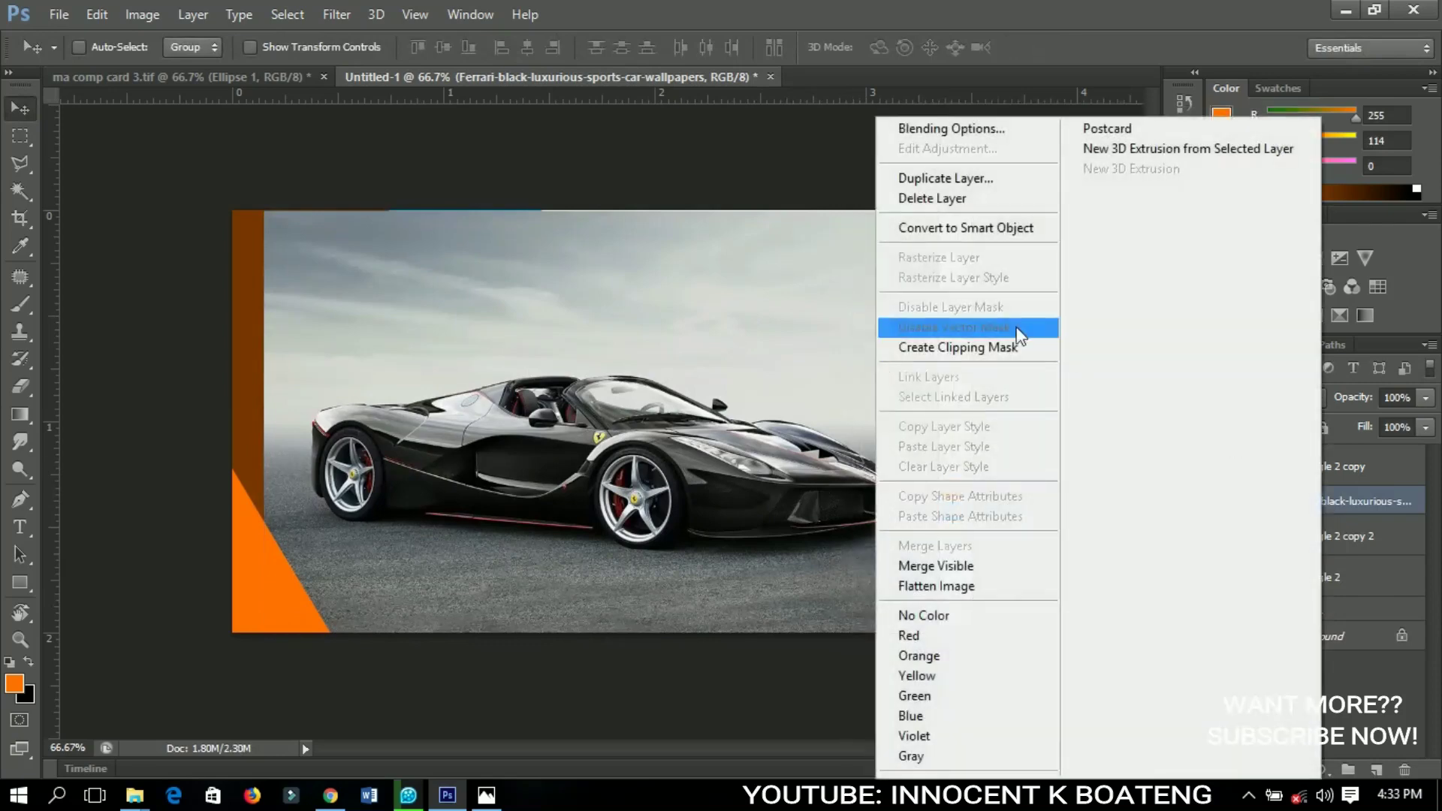
pyautogui.click(961, 352)
# Shrink the Ferrari to about half size and position it in the wedge's upper part
pyautogui.moveTo(693, 500); pyautogui.dragTo(447, 380)
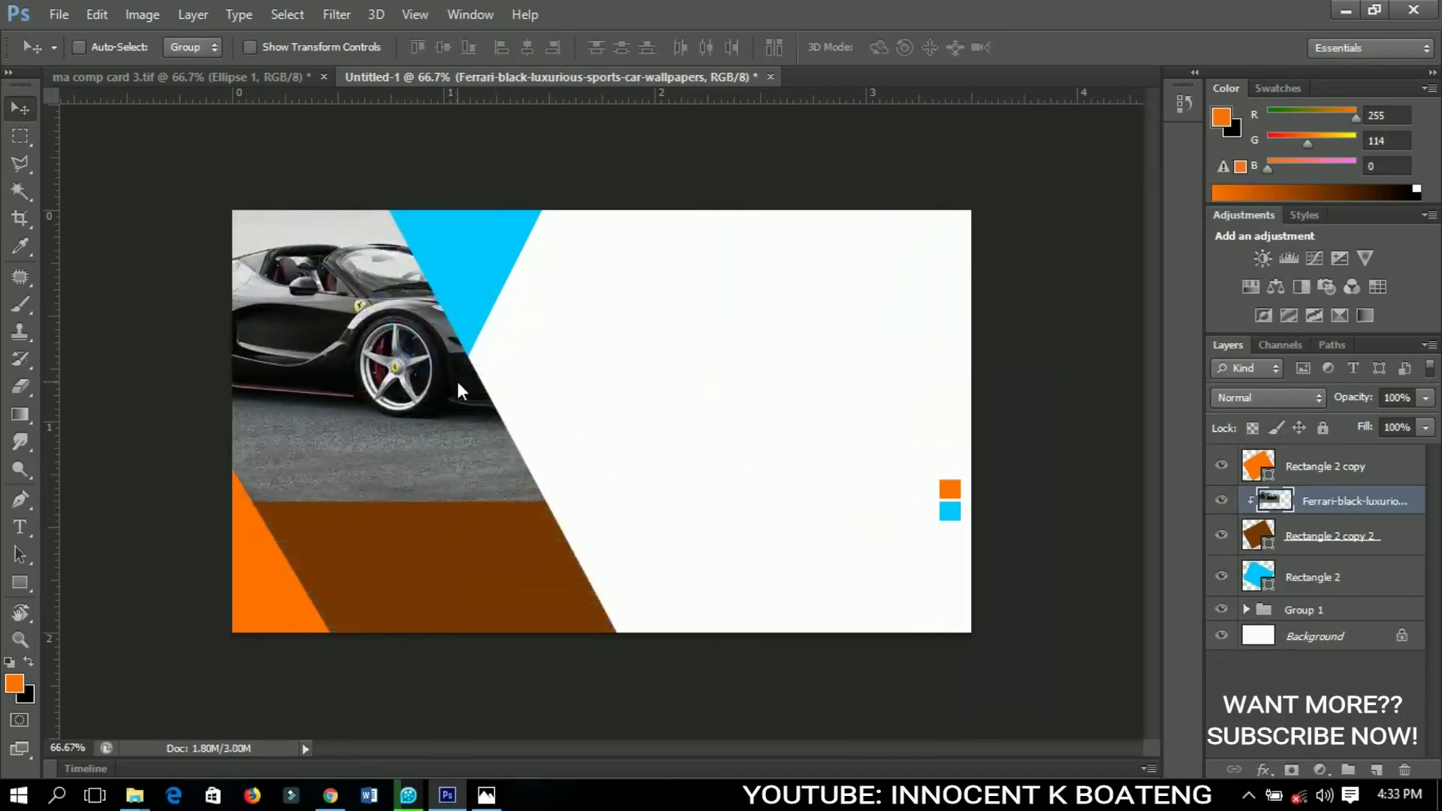
pyautogui.hotkey('ctrl', 't')
pyautogui.moveTo(610, 439); pyautogui.dragTo(449, 353)
pyautogui.press('Return')
pyautogui.moveTo(452, 403); pyautogui.dragTo(467, 402)
pyautogui.hotkey('ctrl', 't')
pyautogui.press('Return')
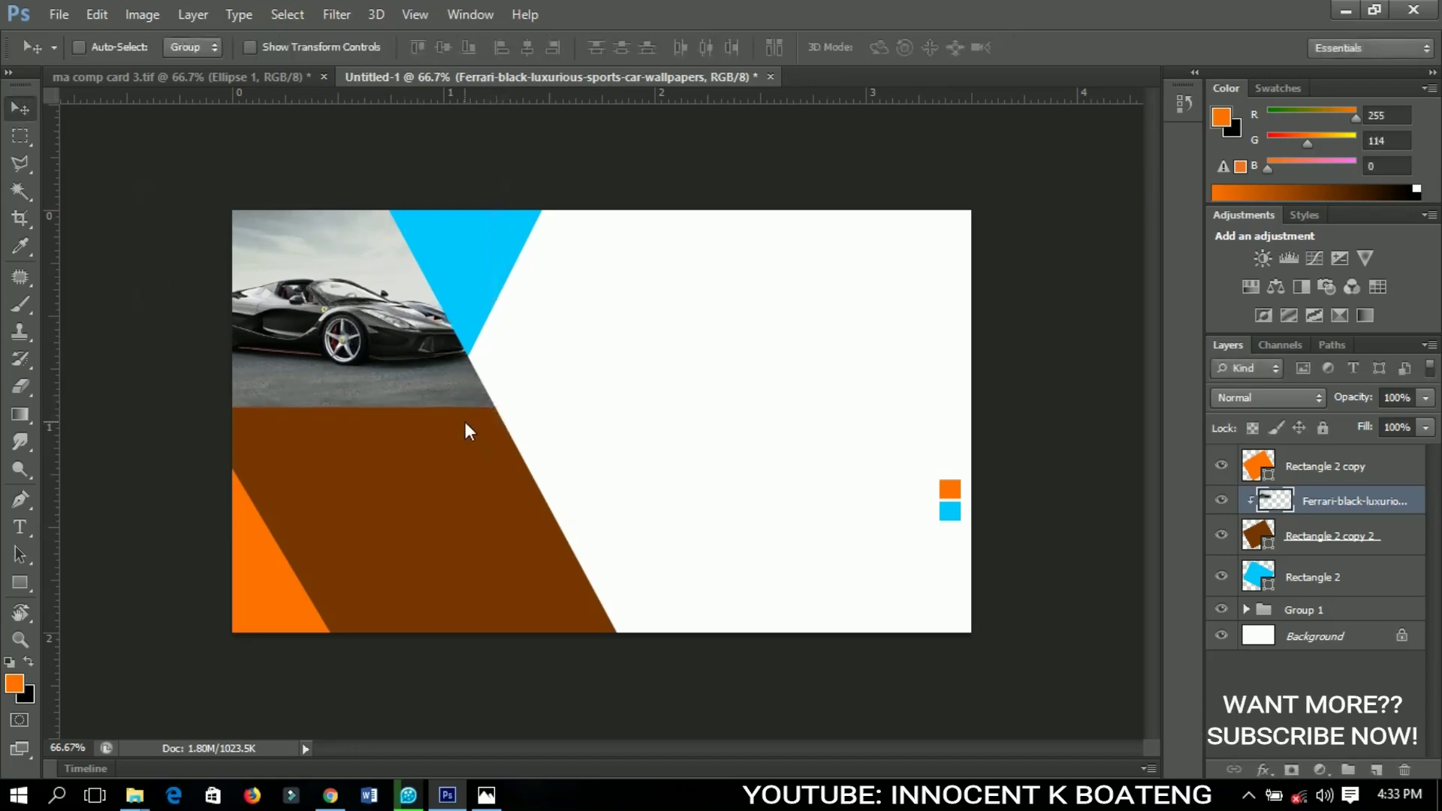
pyautogui.click(1301, 552)
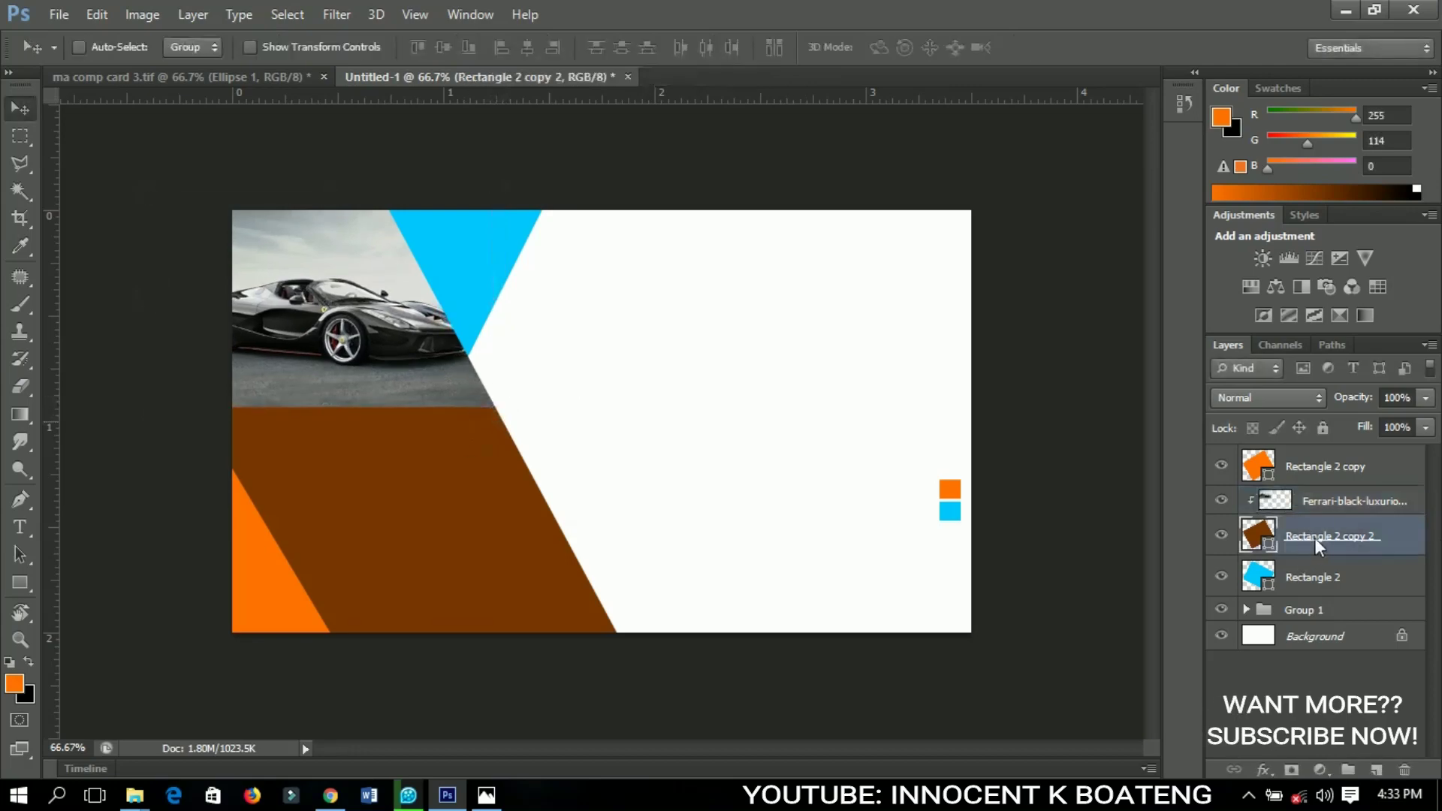
# Place the bentley_gtc_1 photo, rasterize it, and clip it to the brown shape
pyautogui.click(69, 15)
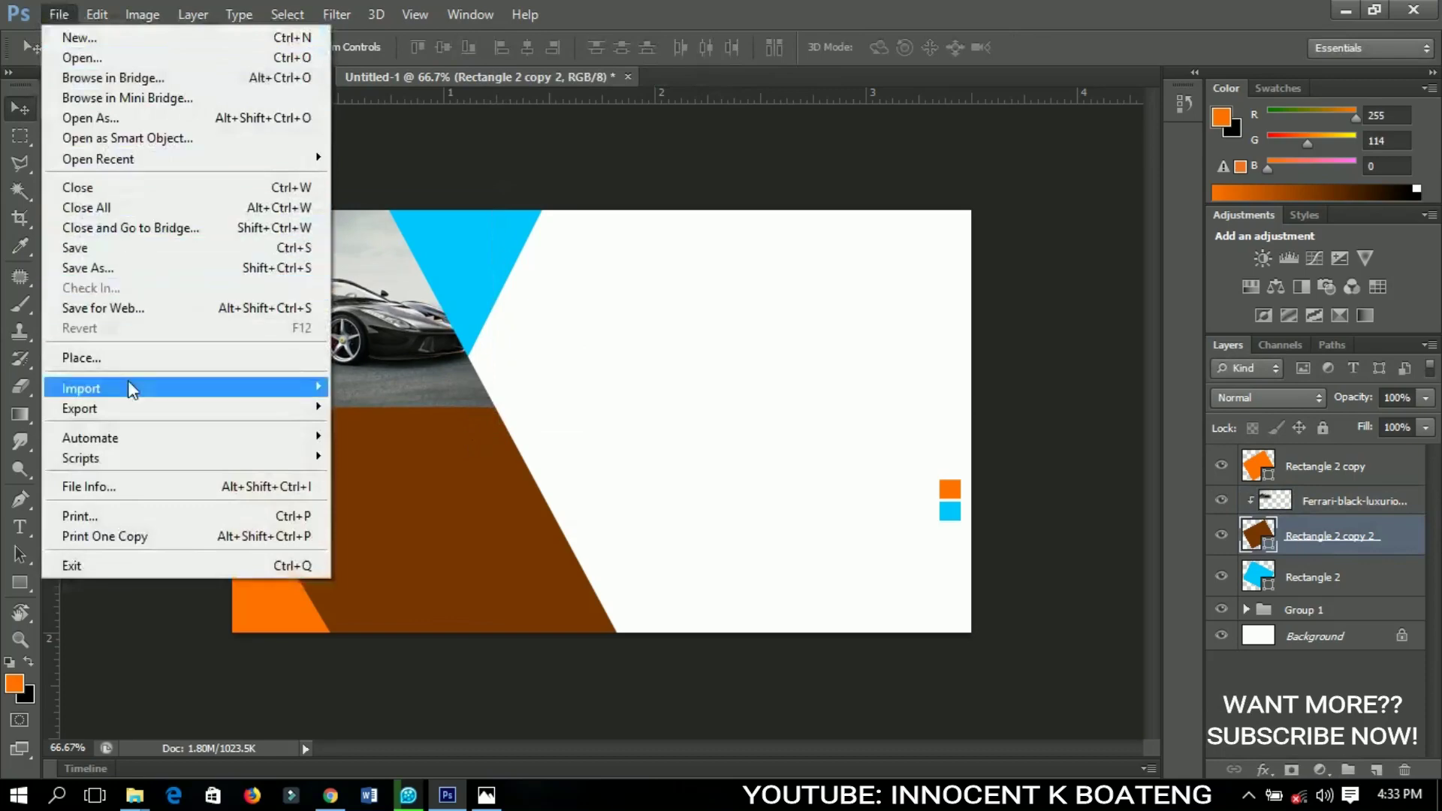
pyautogui.click(133, 359)
pyautogui.click(717, 242)
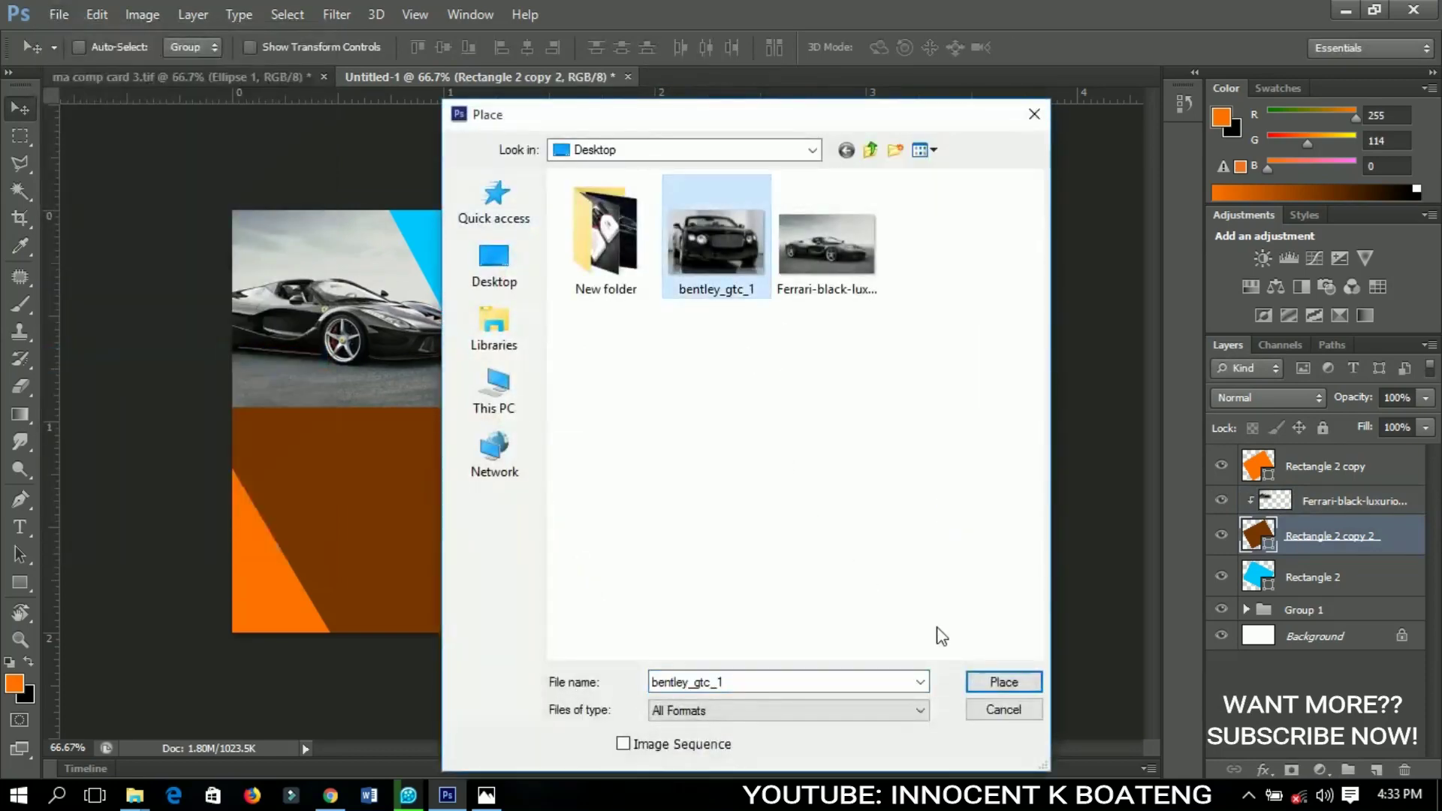
pyautogui.click(999, 684)
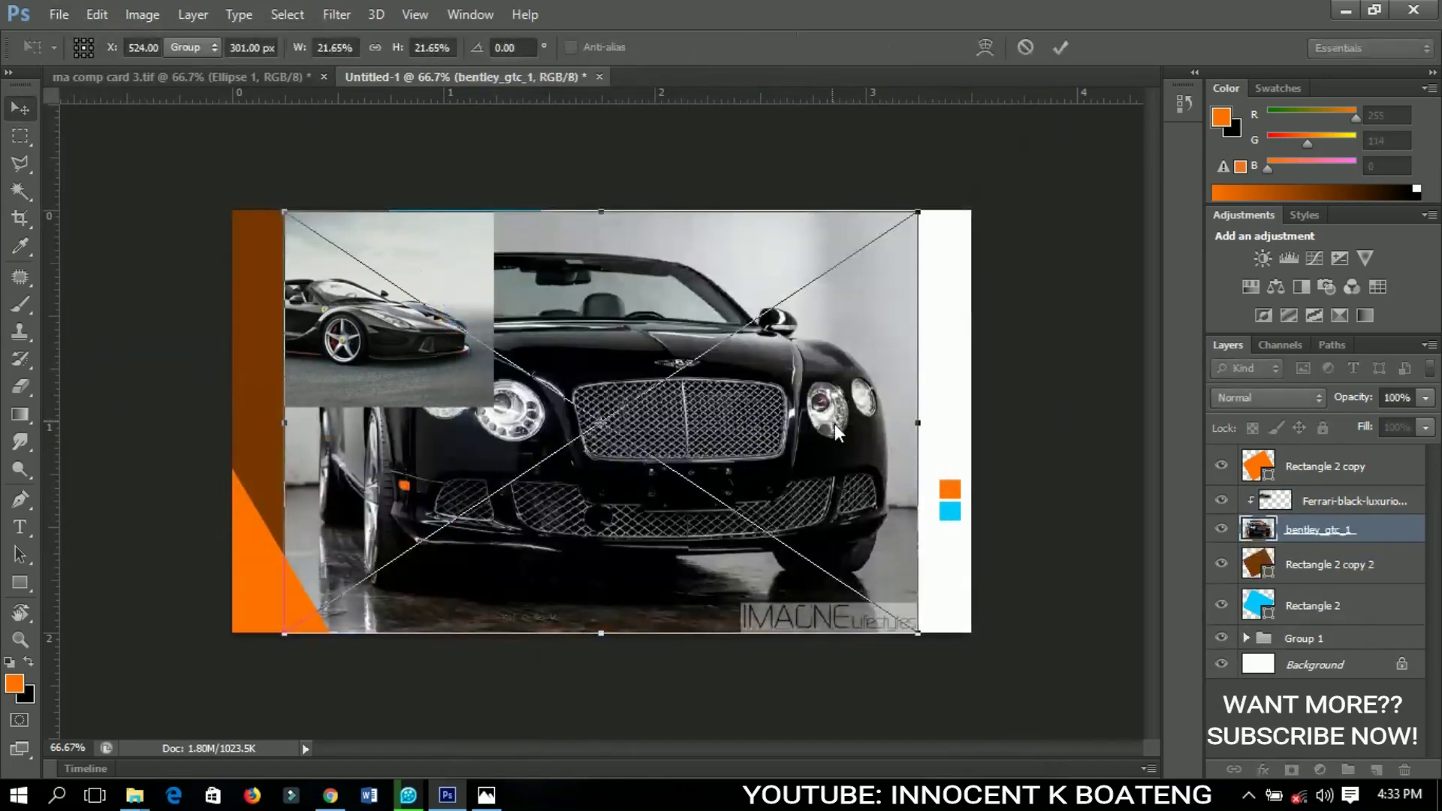
pyautogui.press('Return')
pyautogui.rightClick(1278, 529)
pyautogui.click(898, 304)
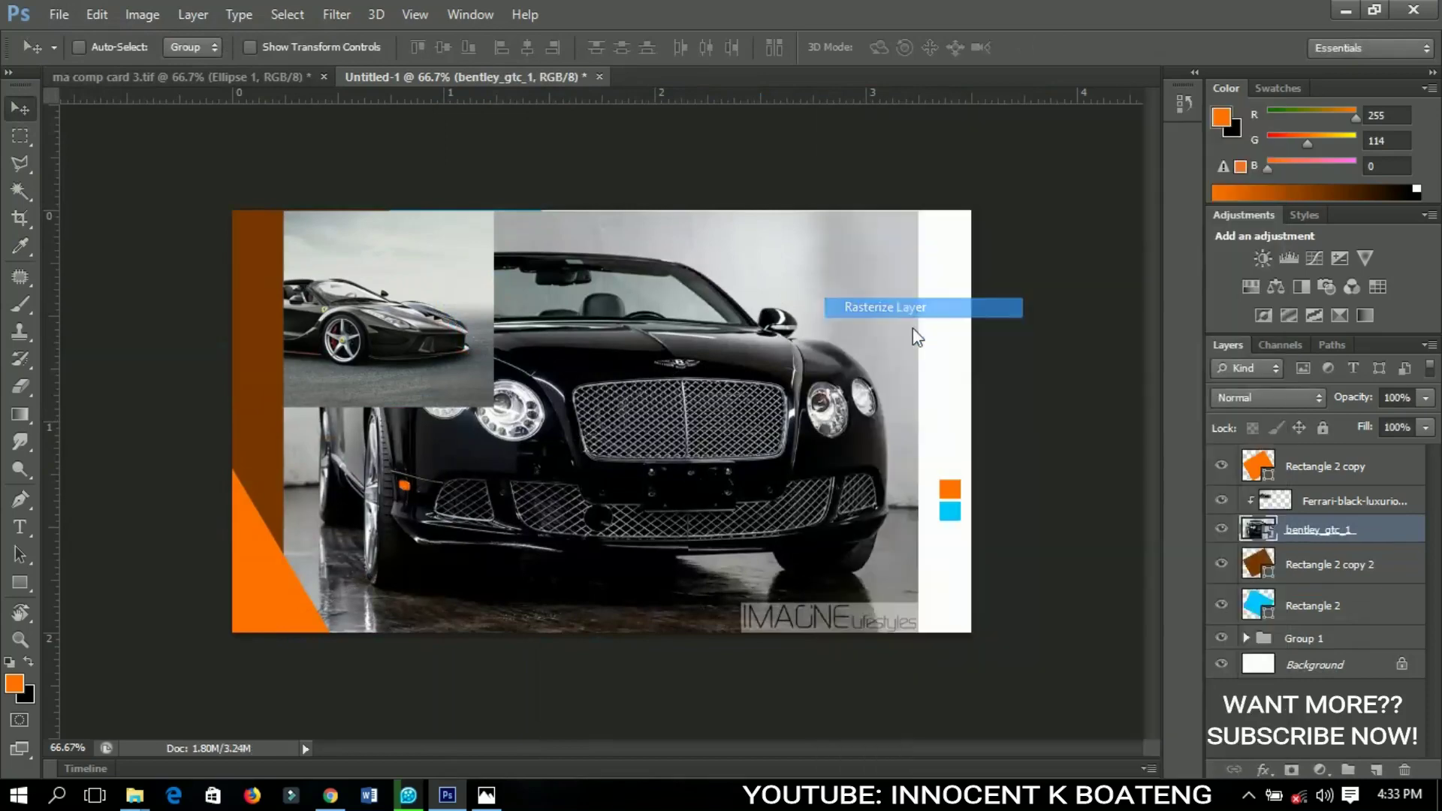
pyautogui.rightClick(1309, 534)
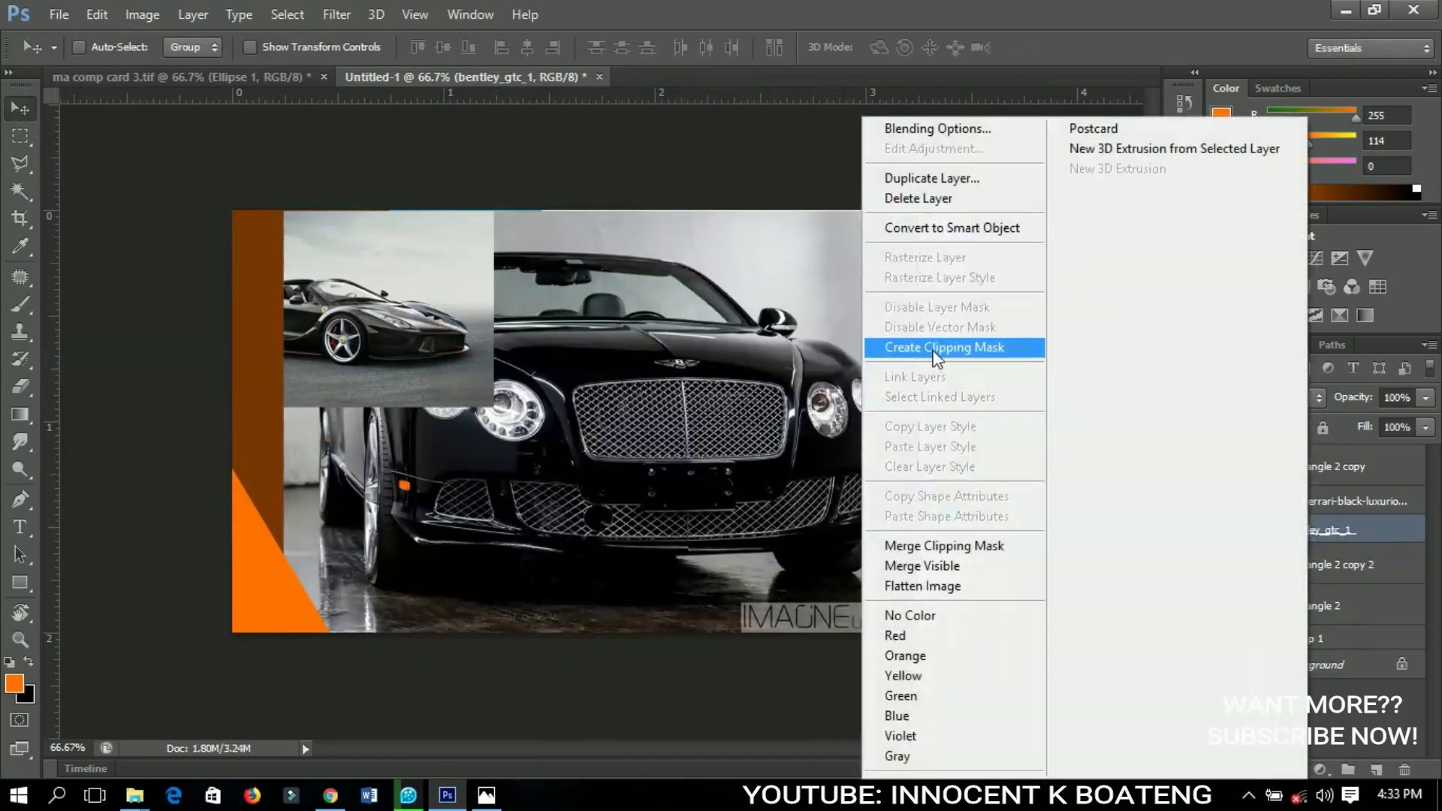
pyautogui.click(939, 350)
# Scale the Bentley to about 64% and move it into the wedge's lower part
pyautogui.moveTo(491, 514); pyautogui.dragTo(317, 507)
pyautogui.hotkey('ctrl', 't')
pyautogui.moveTo(693, 641); pyautogui.dragTo(589, 557)
pyautogui.press('Return')
pyautogui.moveTo(506, 514); pyautogui.dragTo(529, 613)
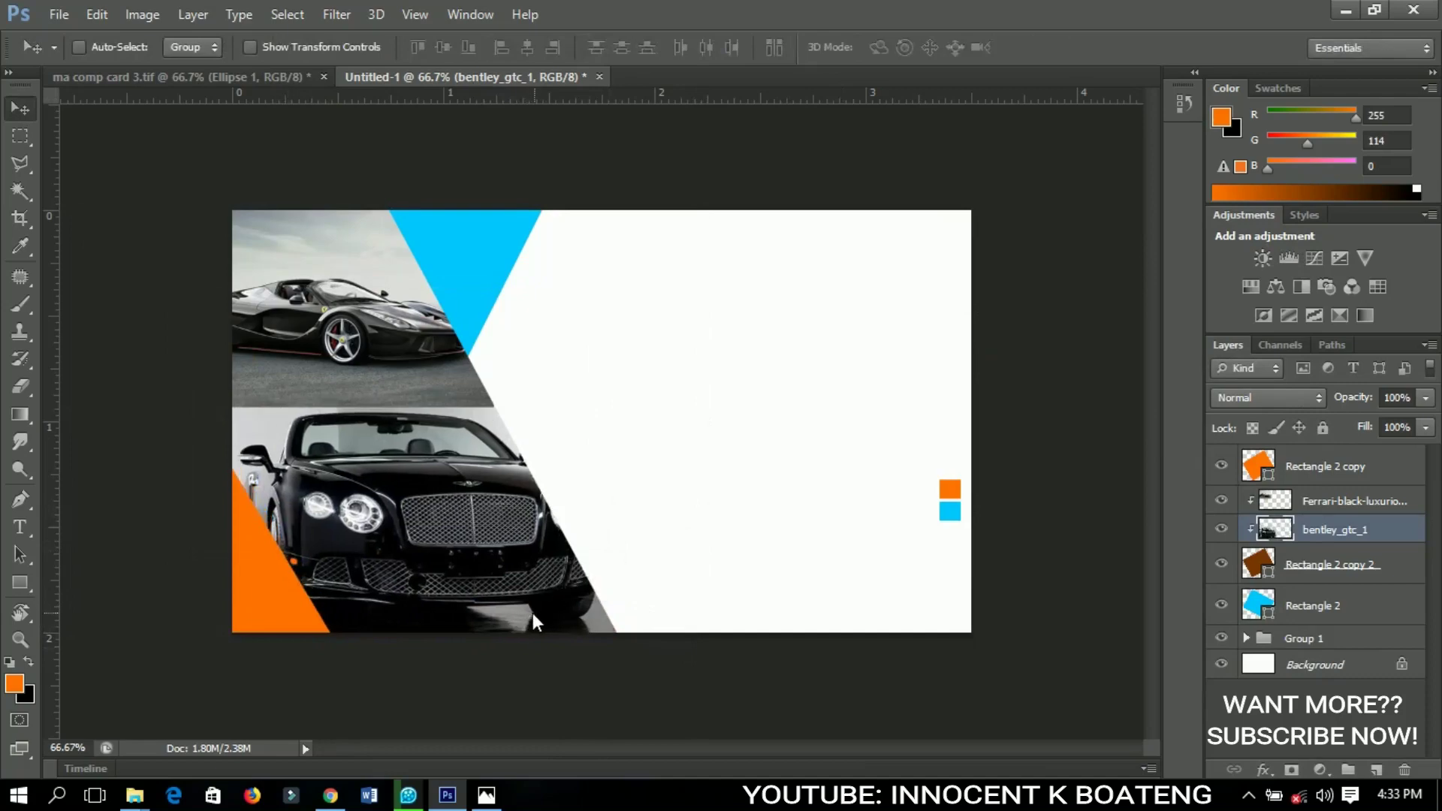
pyautogui.hotkey('ctrl', '-')
pyautogui.hotkey('ctrl', '-')
pyautogui.hotkey('ctrl', '+')
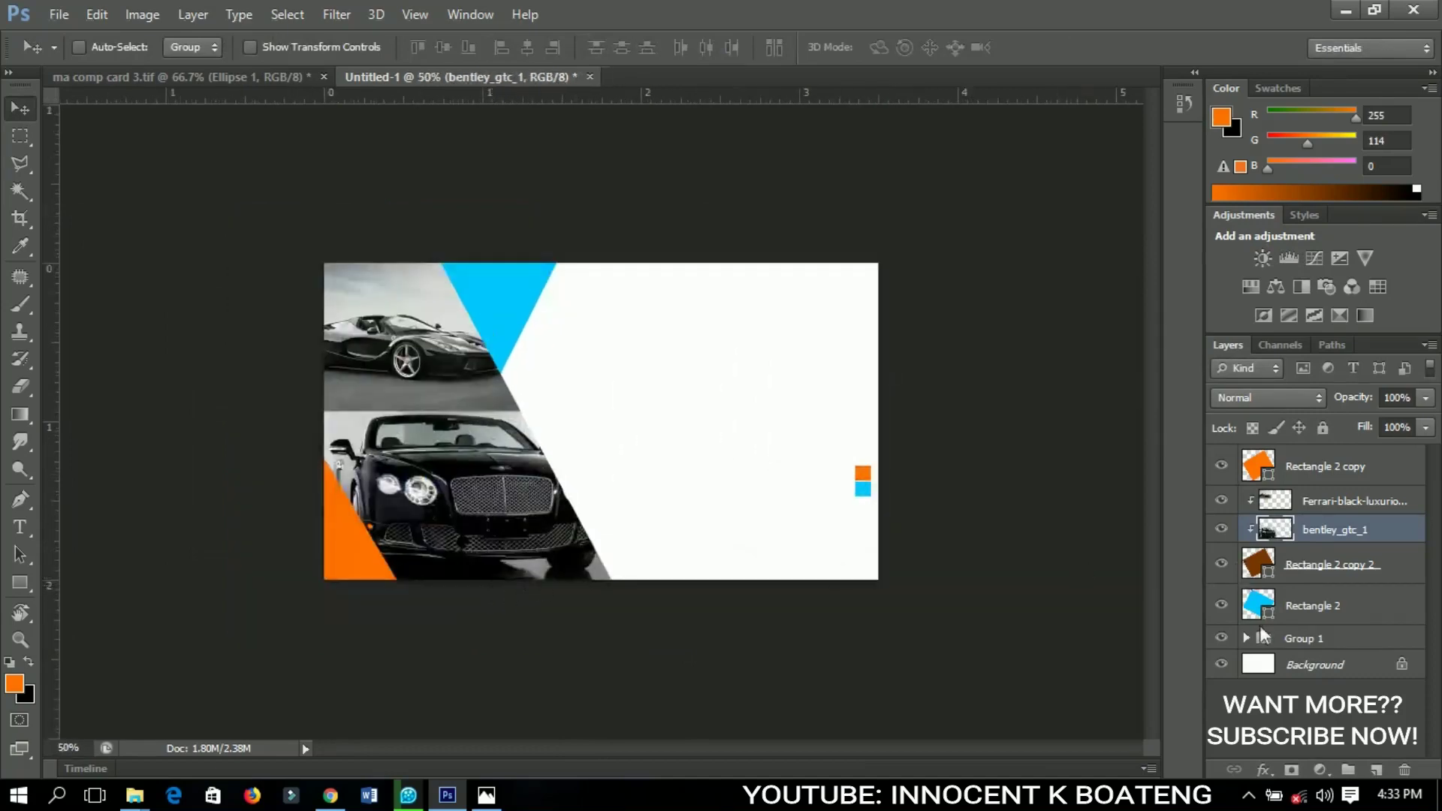
pyautogui.click(1308, 606)
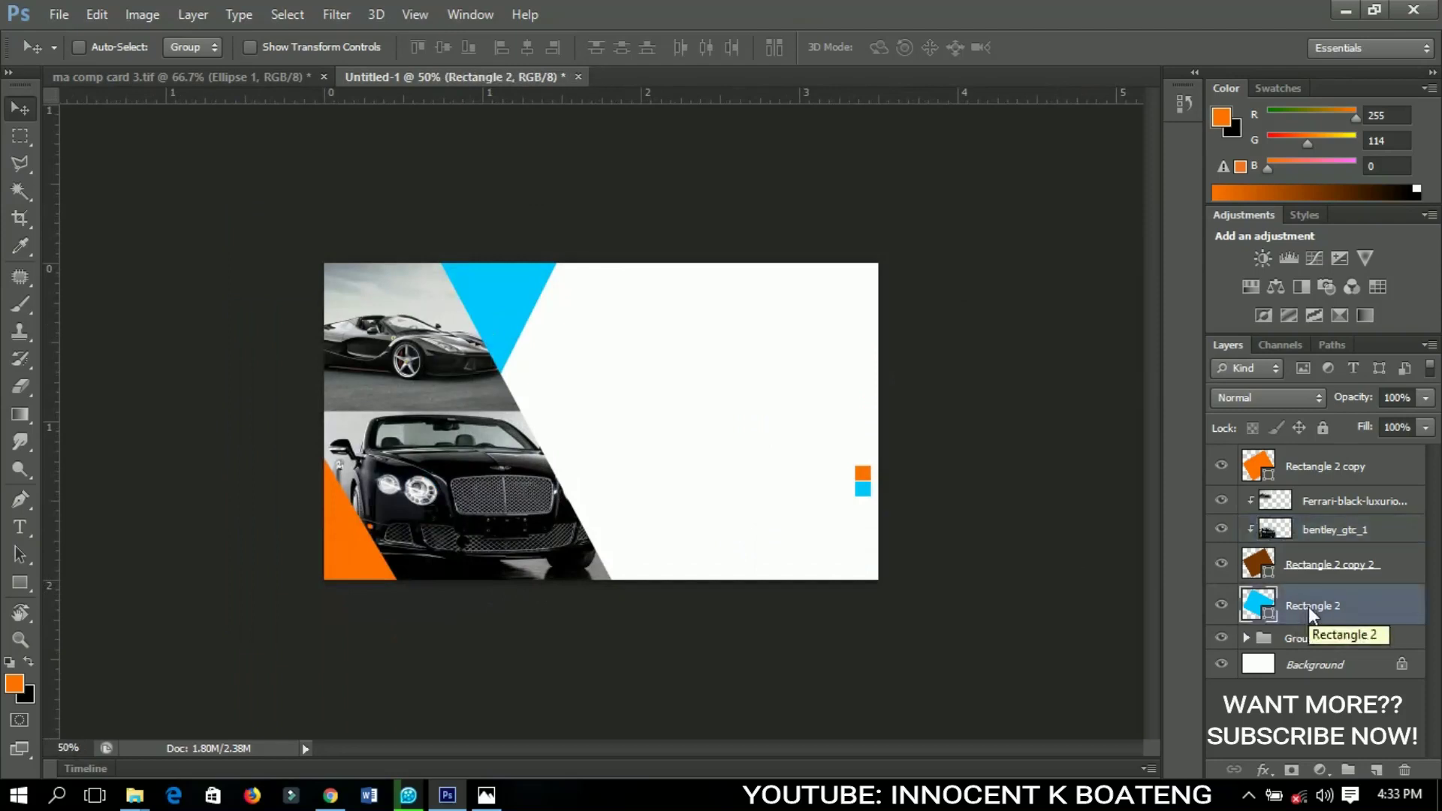
# Group the five layers from Rectangle 2 copy to Rectangle 2 into Group 2, checking its visibility
pyautogui.keyDown('shift'); pyautogui.click(1293, 463); pyautogui.keyUp('shift')
pyautogui.hotkey('ctrl', 'g')
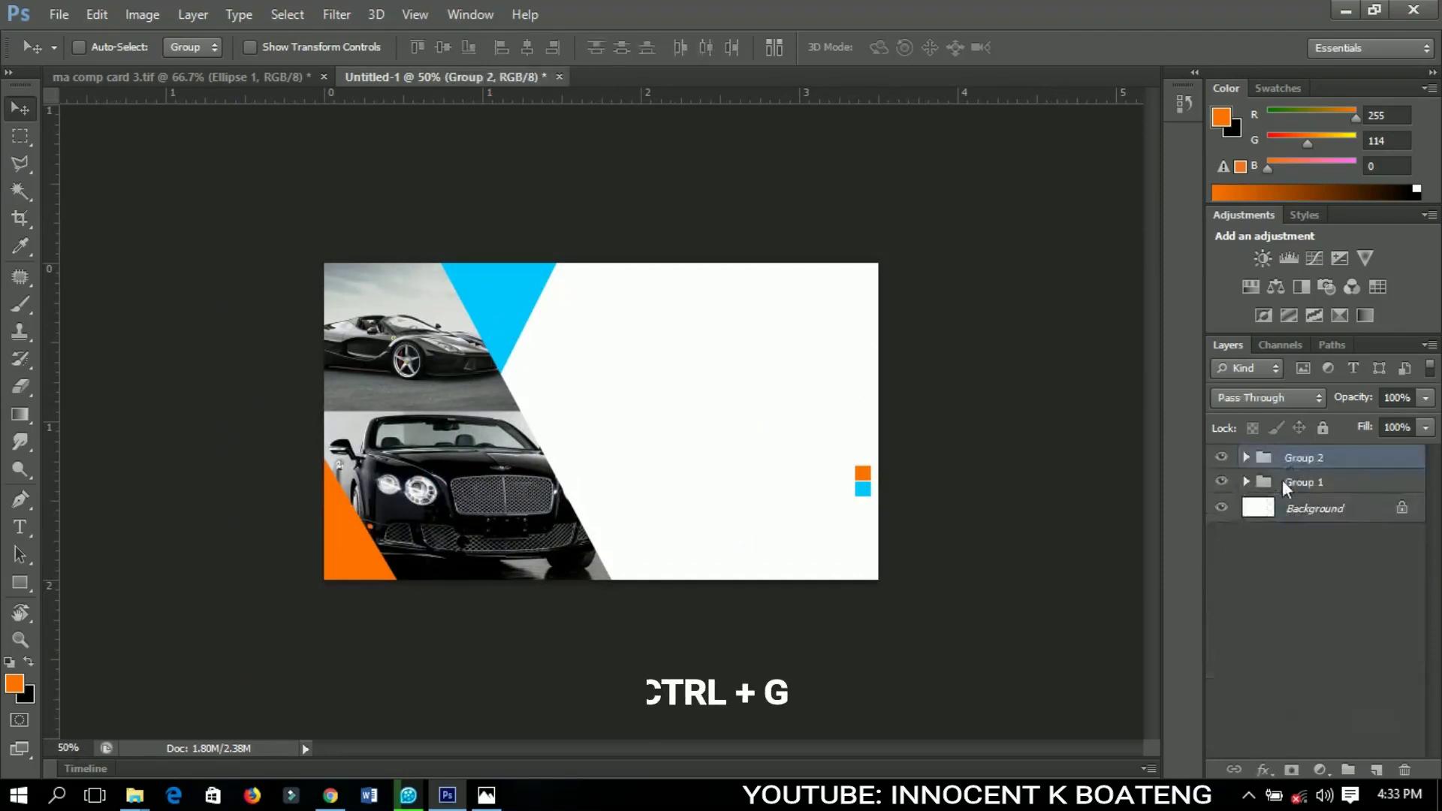
pyautogui.click(1221, 457)
pyautogui.click(1221, 458)
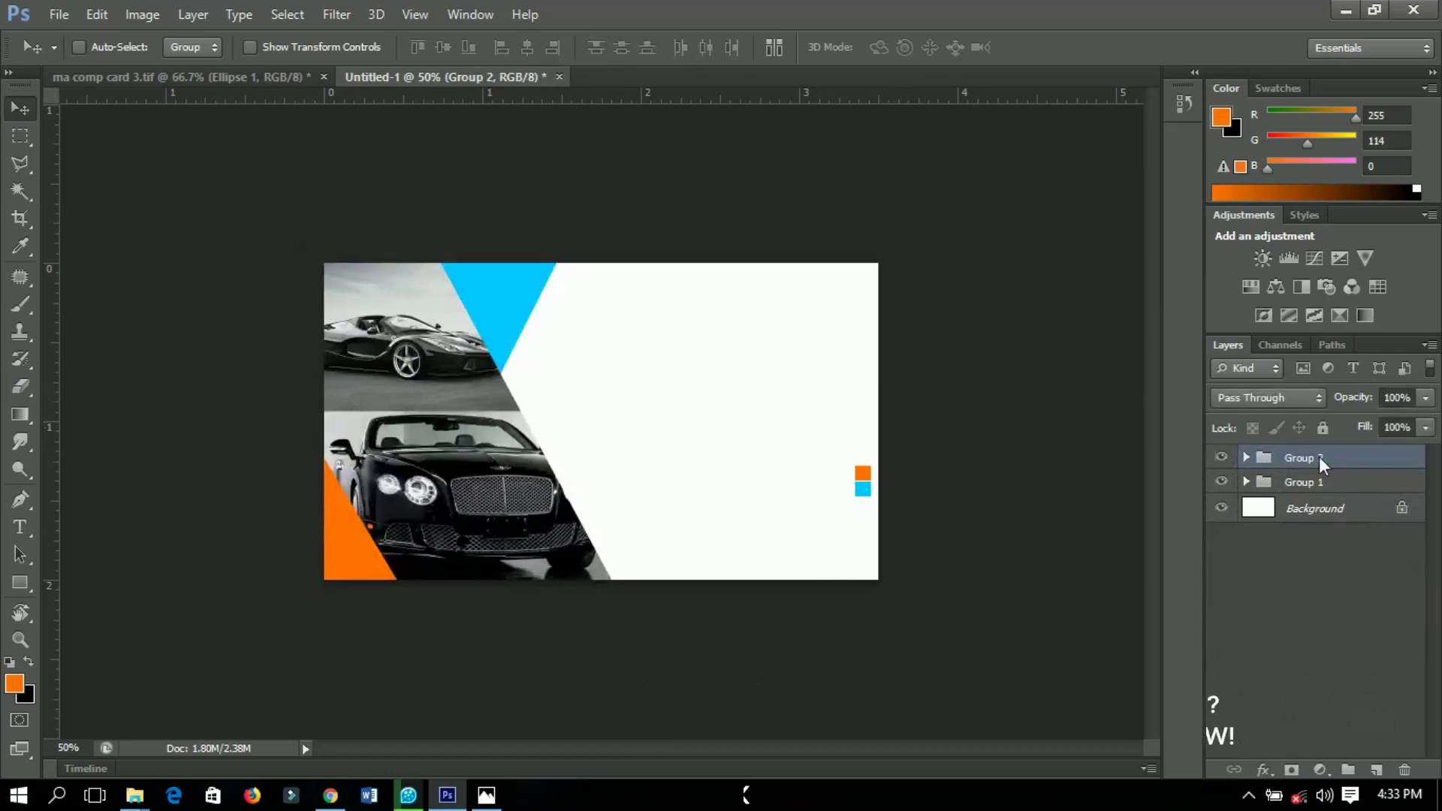
pyautogui.hotkey('ctrl', '+')
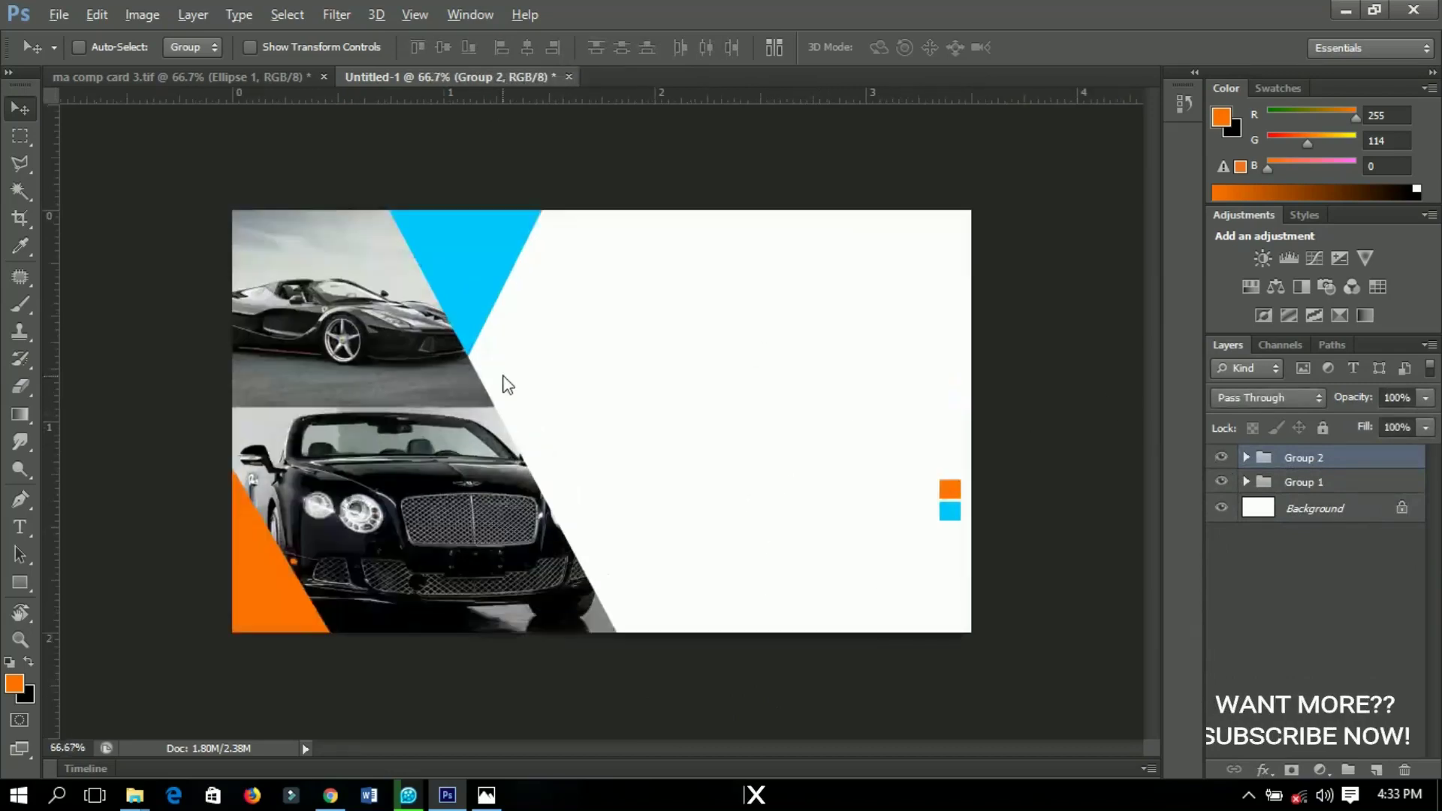
pyautogui.hotkey('ctrl', '+')
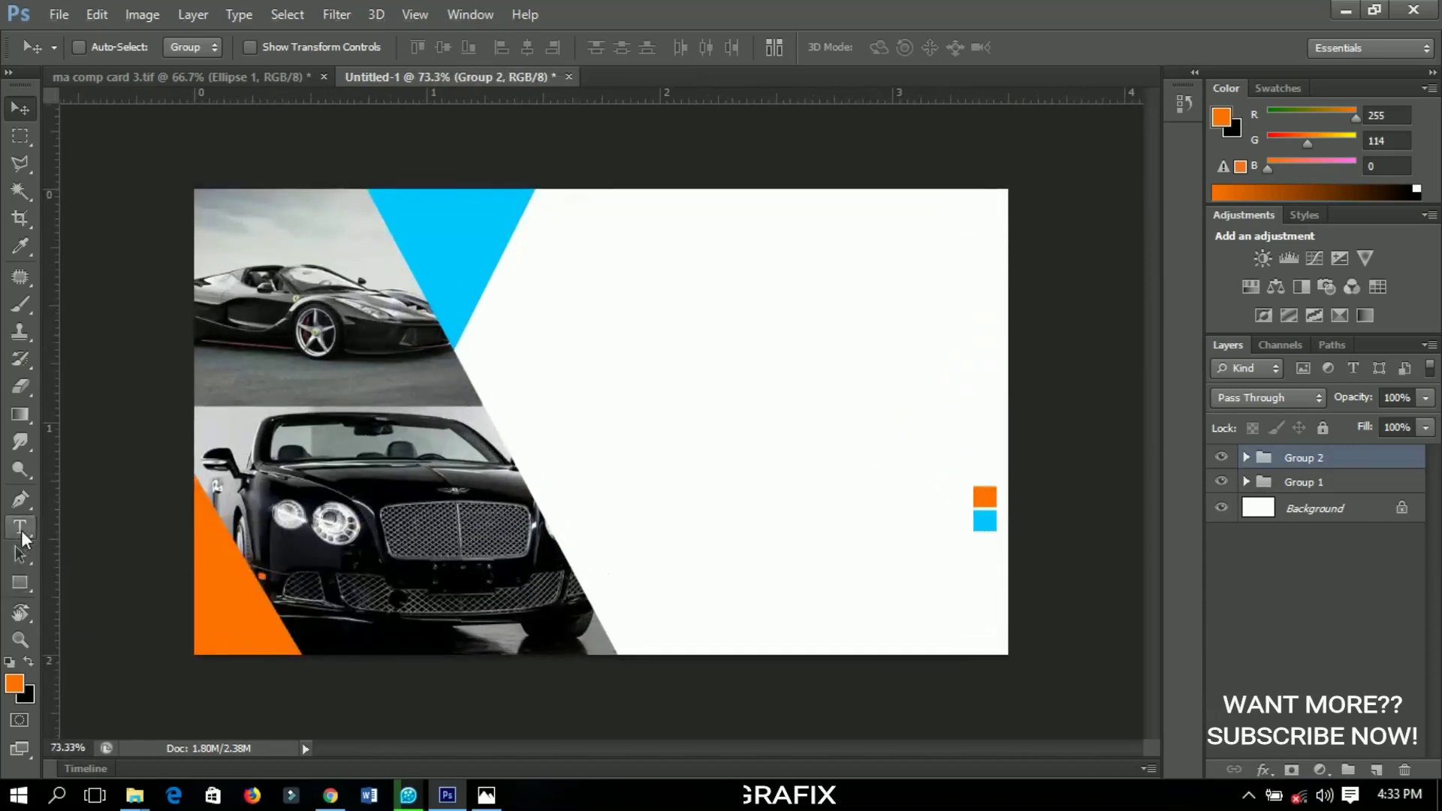
# Set up the Type tool with black, right-aligned Helvetica text at 16 pt
pyautogui.click(20, 529)
pyautogui.click(679, 49)
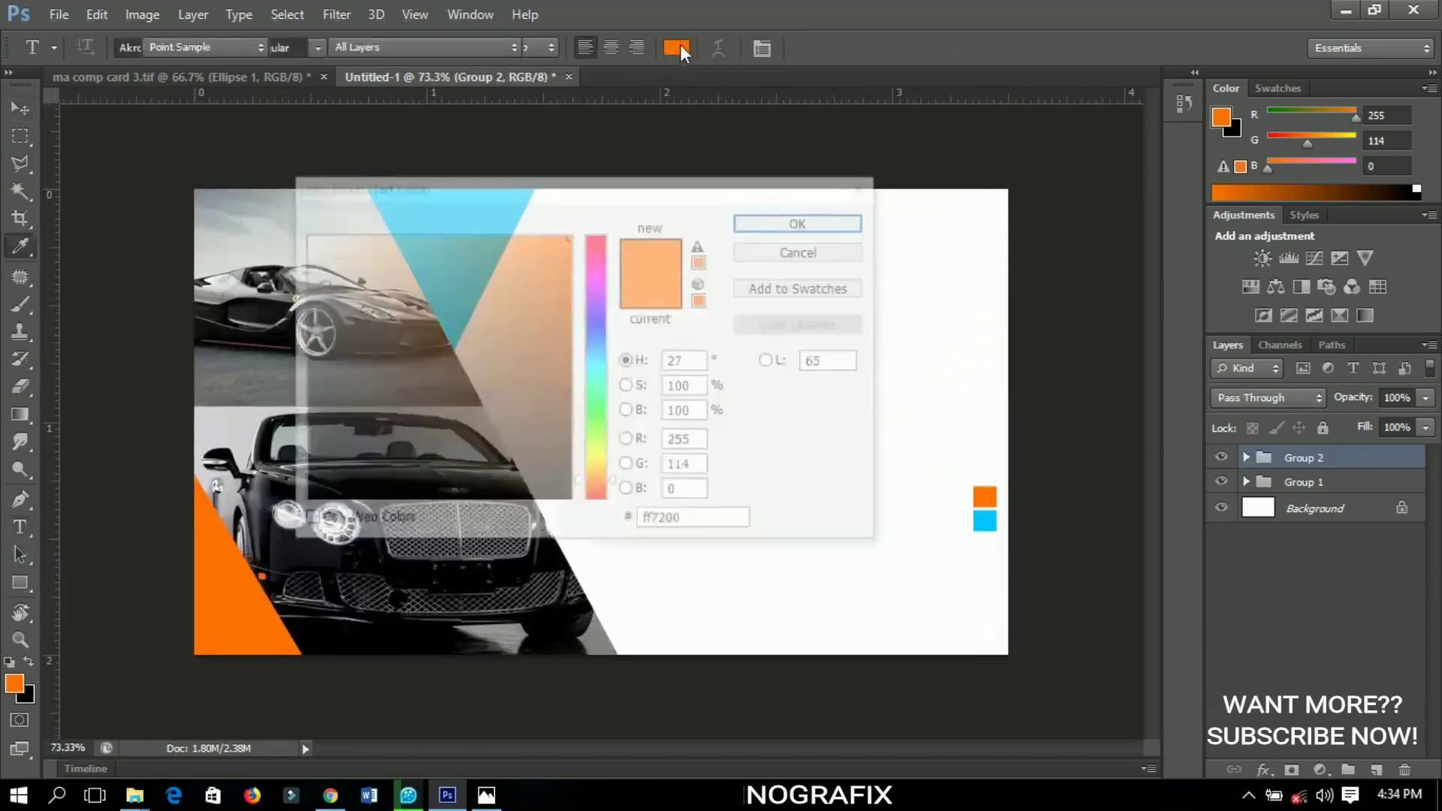
pyautogui.click(364, 451)
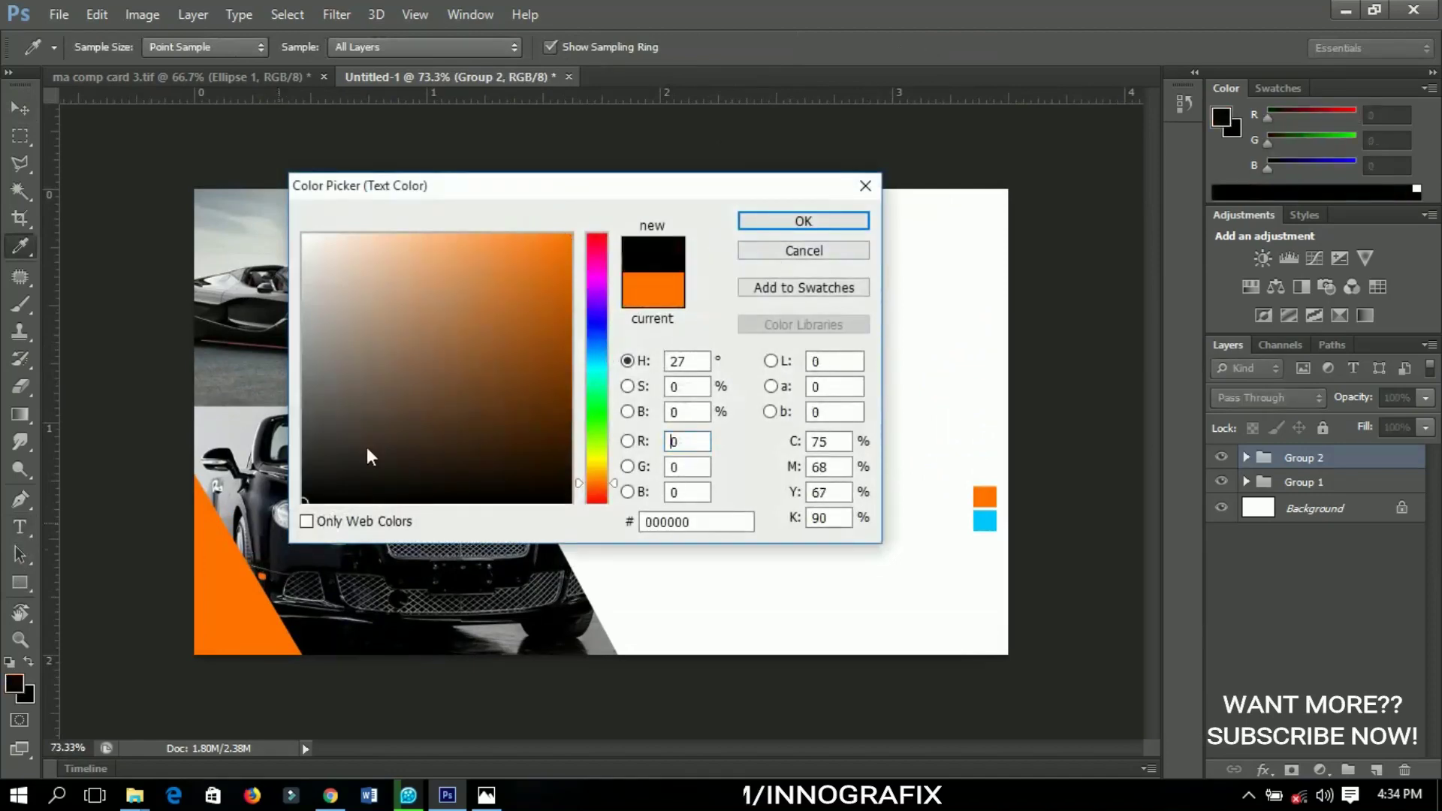
pyautogui.click(813, 228)
pyautogui.click(634, 51)
pyautogui.click(224, 46)
pyautogui.click(161, 45)
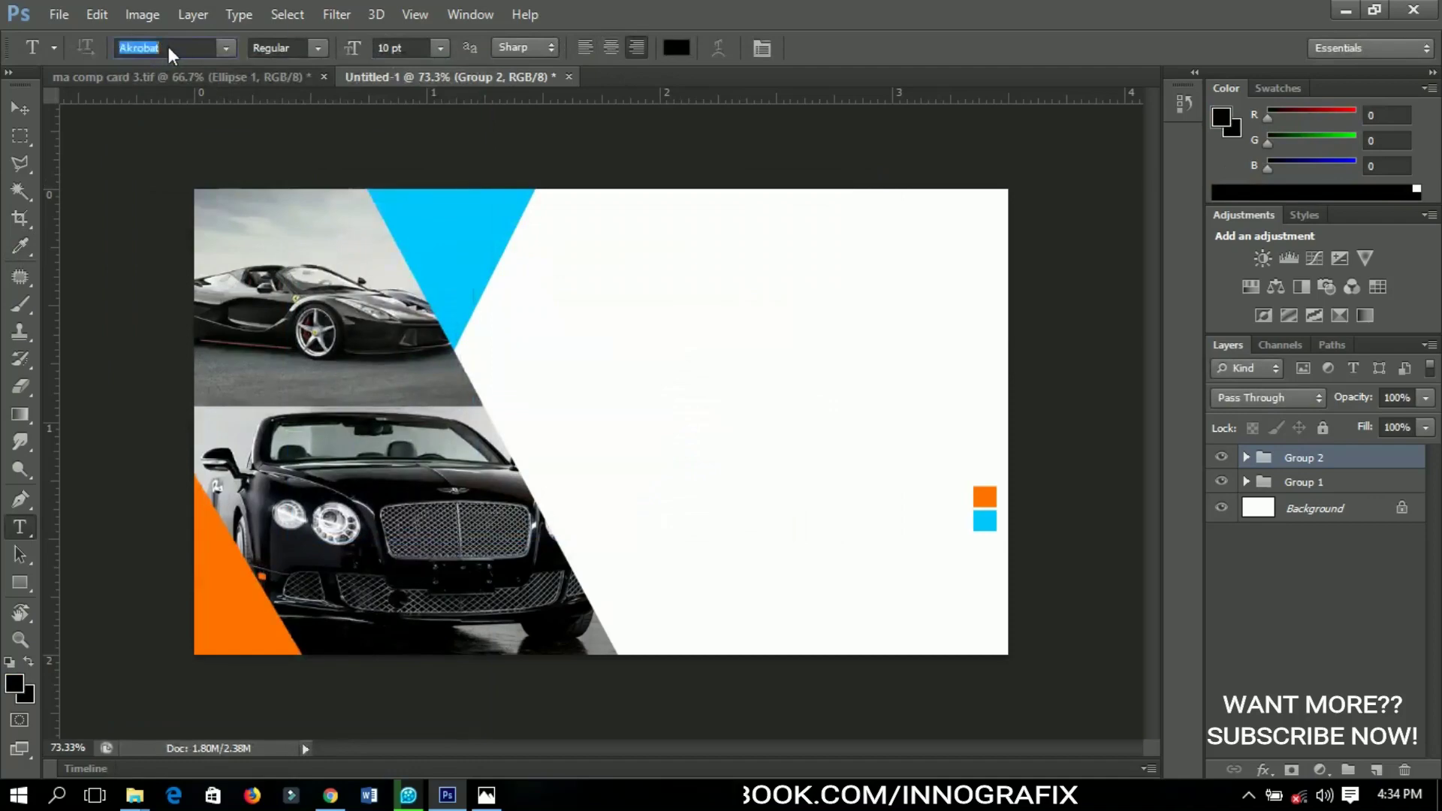
pyautogui.write('Helvetica Inserat...')
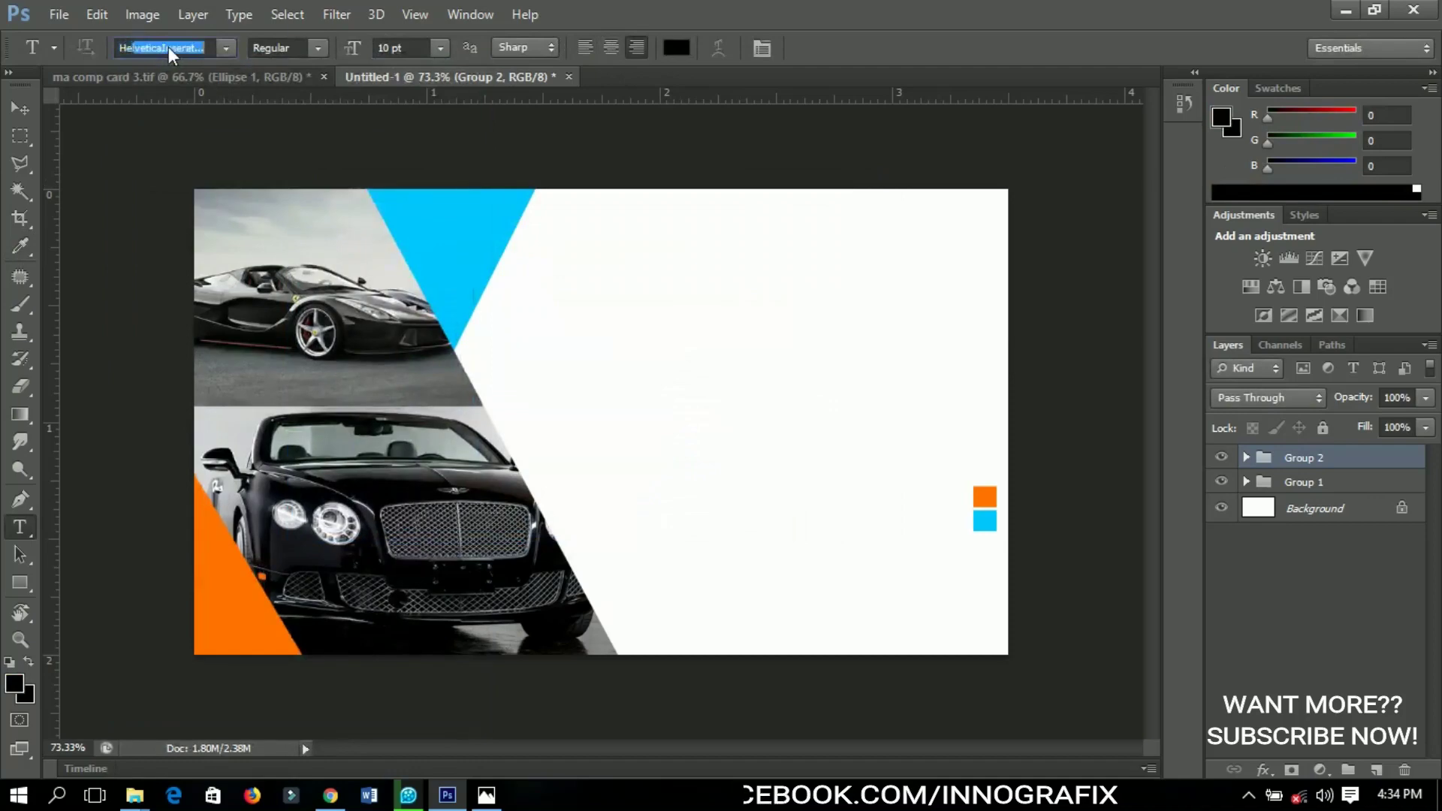
pyautogui.press('Return')
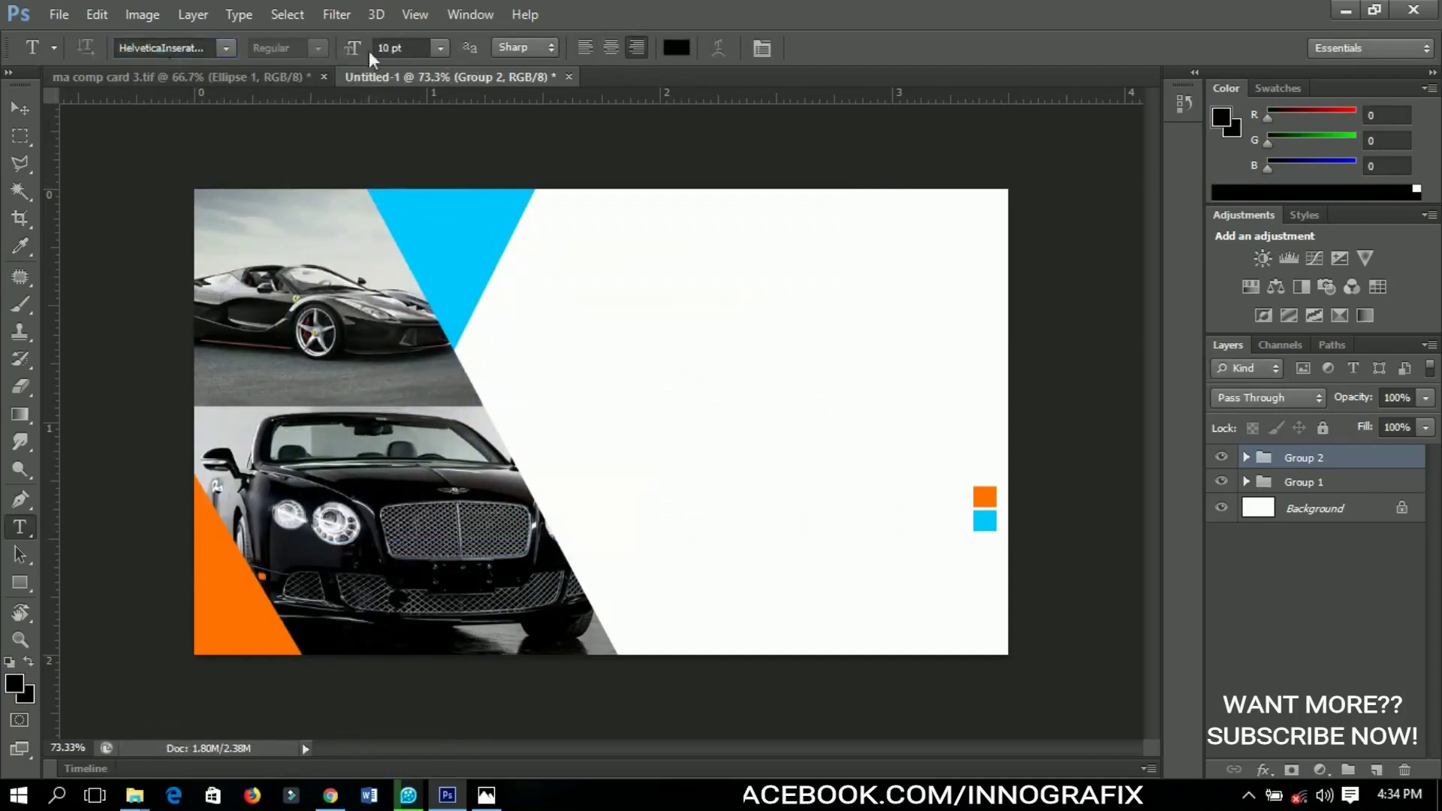
pyautogui.click(368, 48)
pyautogui.write('16')
# Type 'NAME OF COMPANY HERE' on the card's white area near the top
pyautogui.click(726, 314)
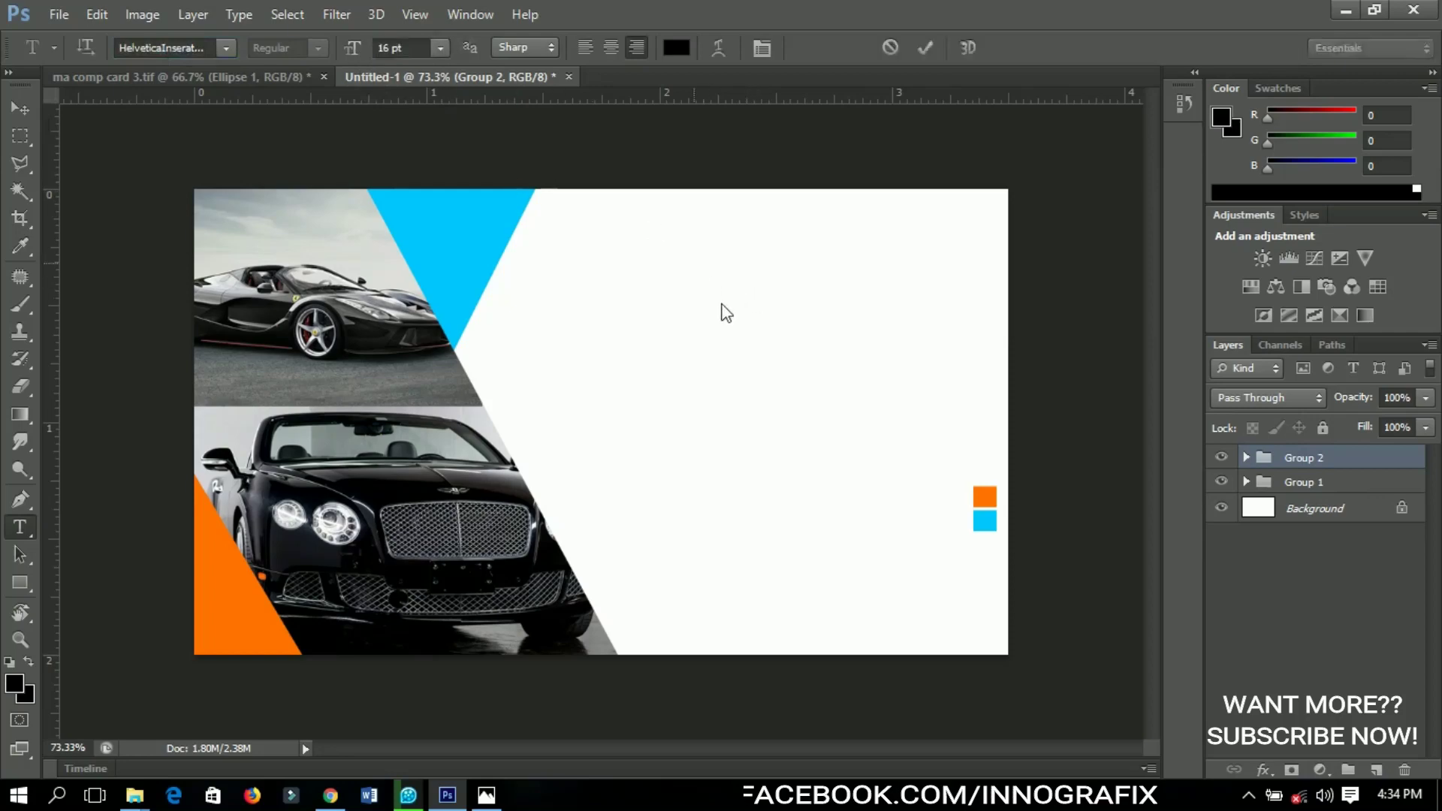
pyautogui.click(698, 305)
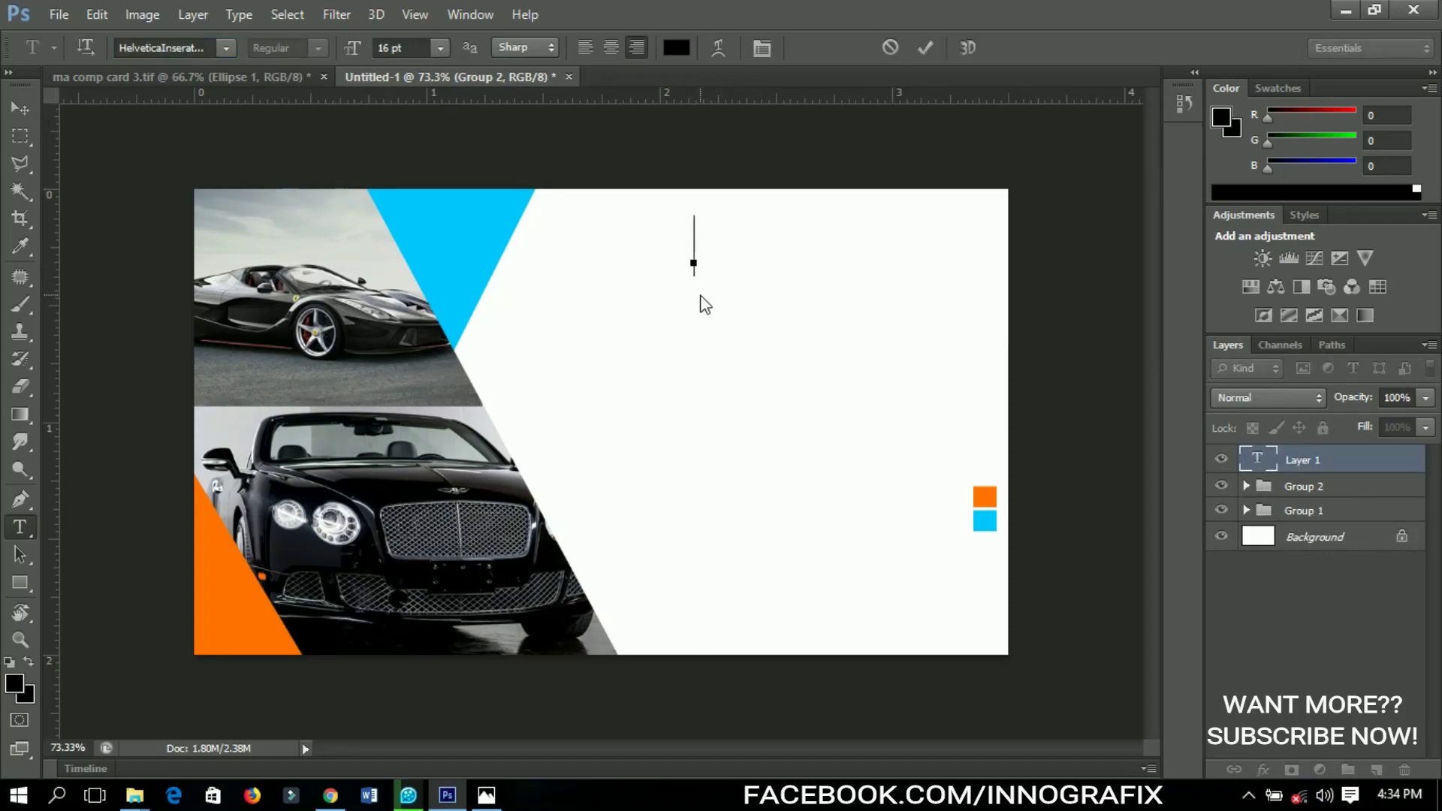
pyautogui.write('N')
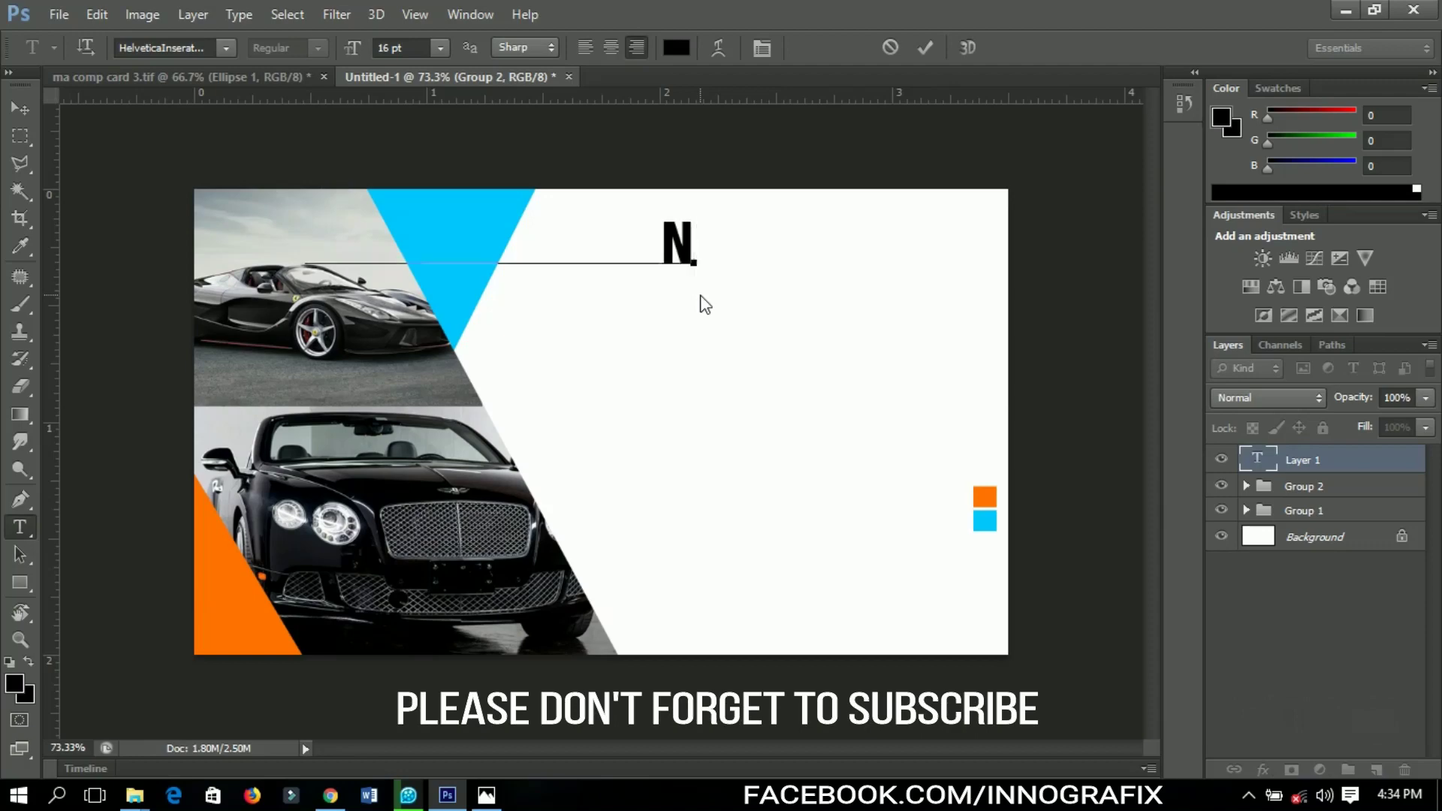
pyautogui.write('AME OF COMPANY HERE')
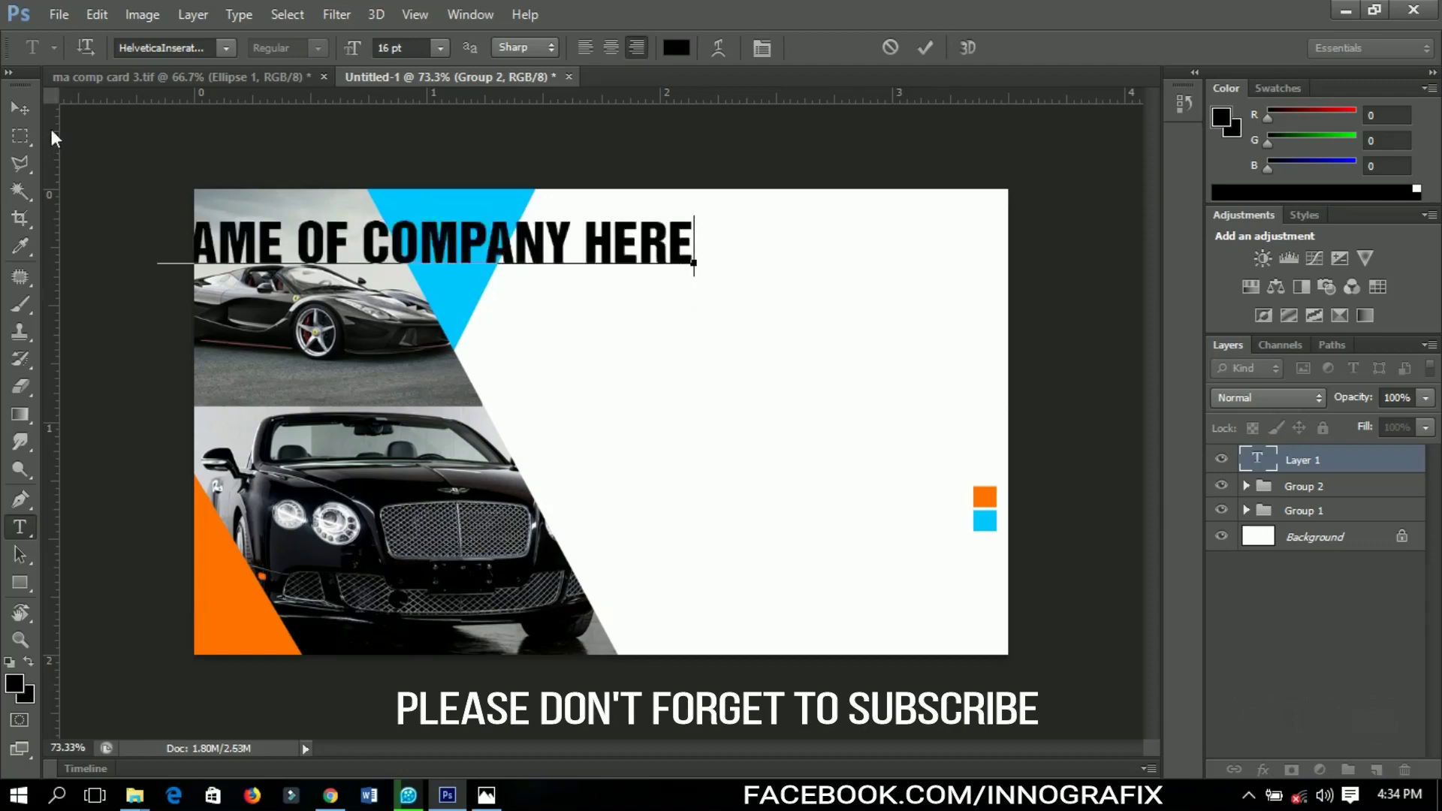
# Move the company-name text right onto the card and scale it down
pyautogui.click(20, 108)
pyautogui.moveTo(336, 240); pyautogui.dragTo(661, 267)
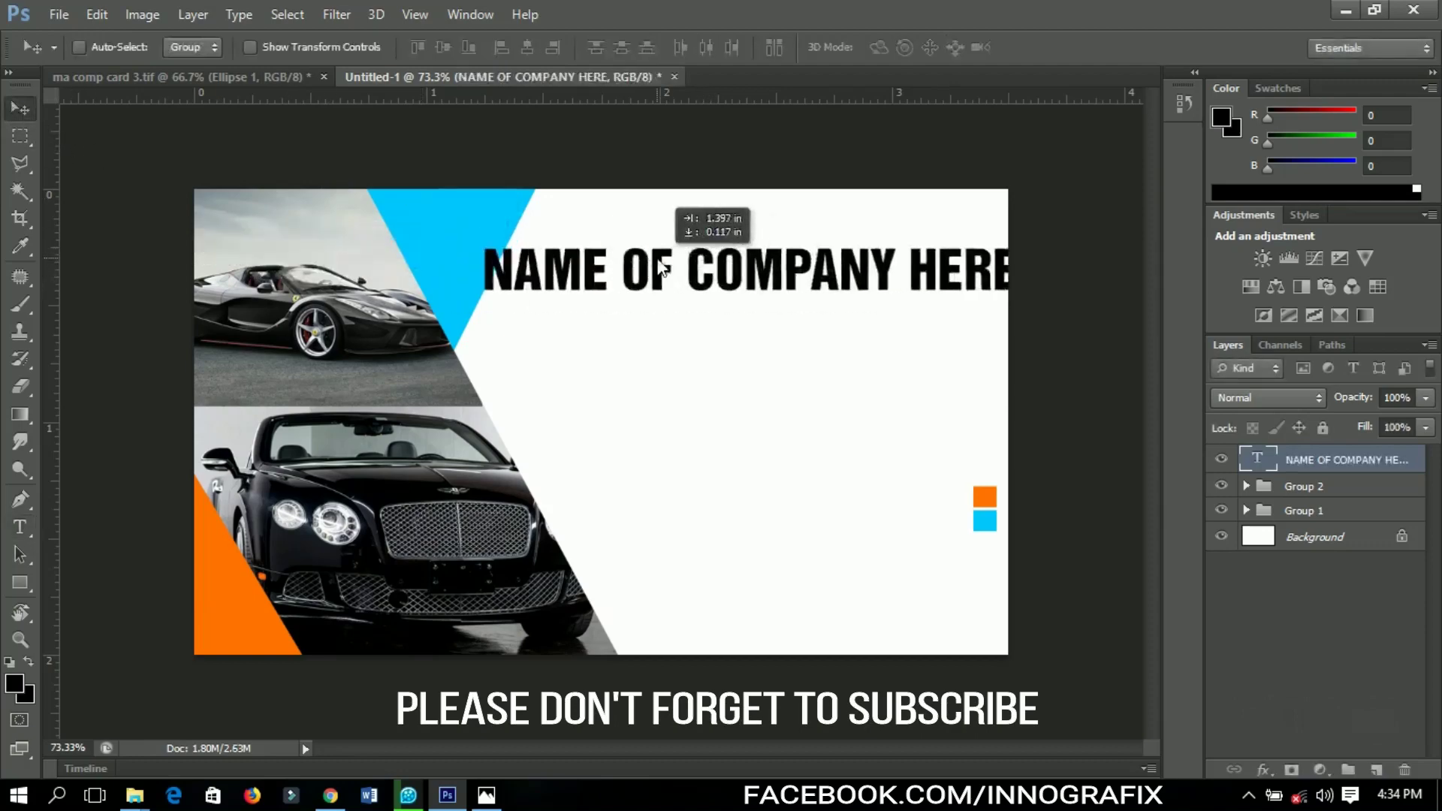
pyautogui.hotkey('ctrl', 't')
pyautogui.moveTo(1013, 248); pyautogui.dragTo(956, 236)
pyautogui.press('Return')
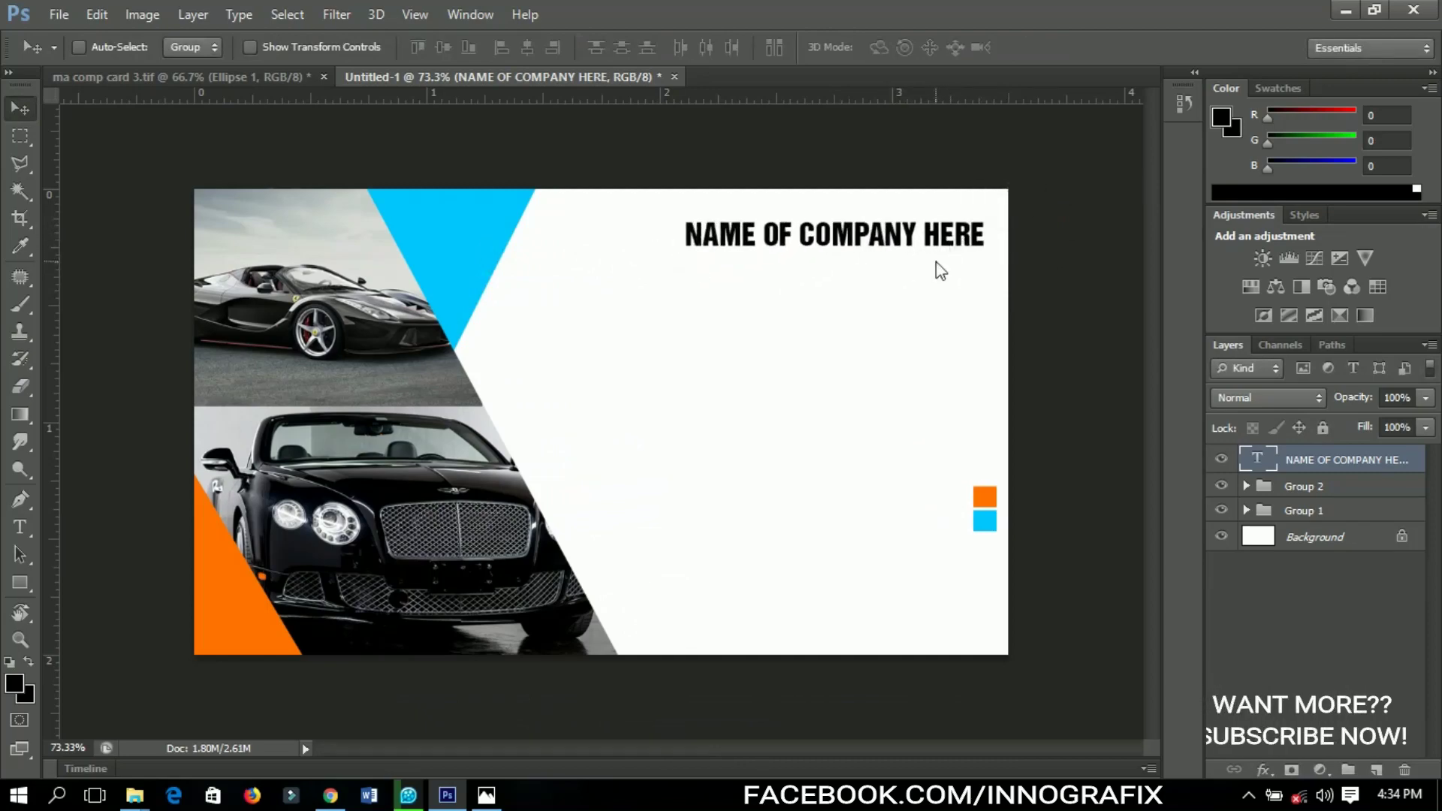
# Nudge the company name into the top-right corner, then place the text caret after HERE
pyautogui.press('Up')
pyautogui.press('Up')
pyautogui.press('Right')
pyautogui.press('Right')
pyautogui.press('Left')
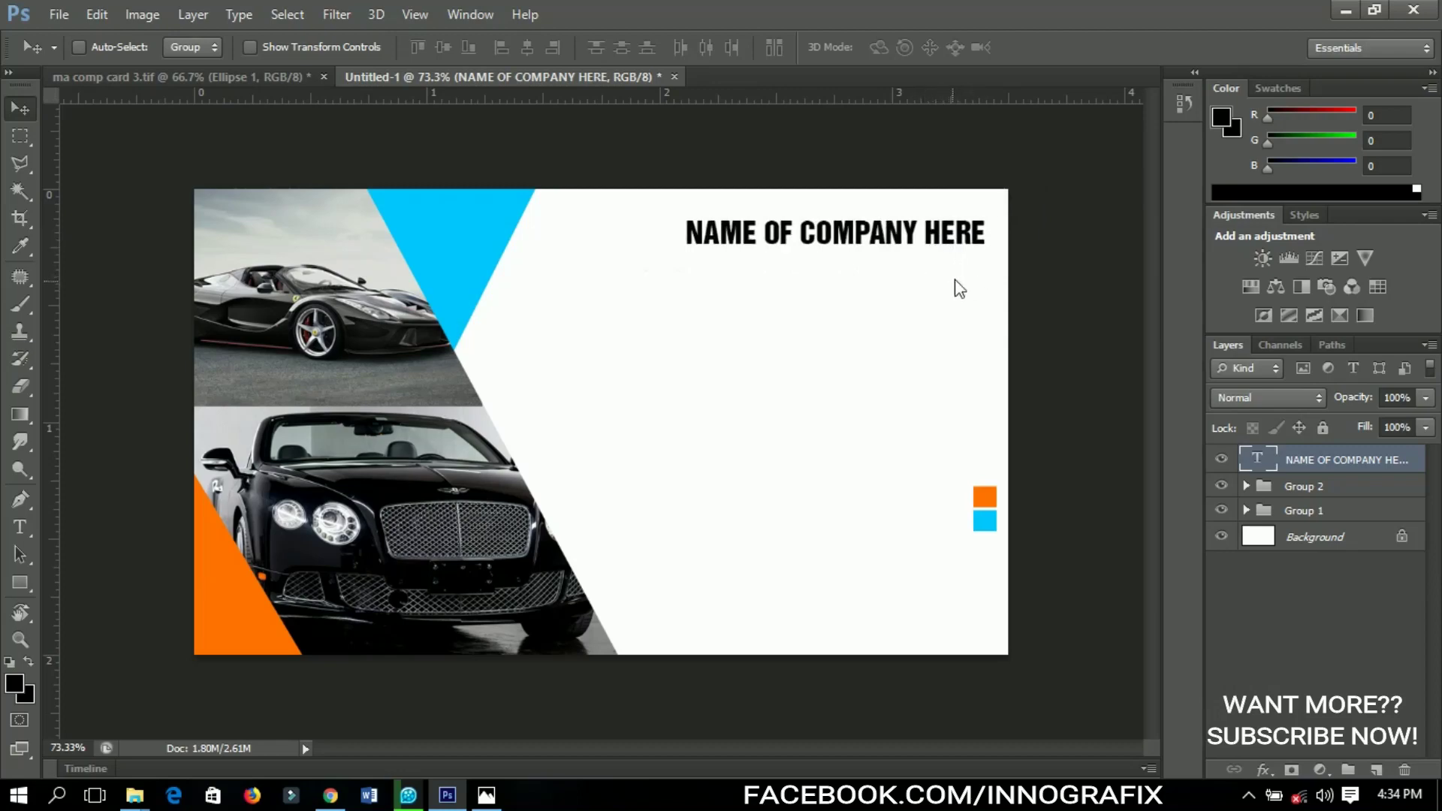
pyautogui.press('t')
pyautogui.click(984, 235)
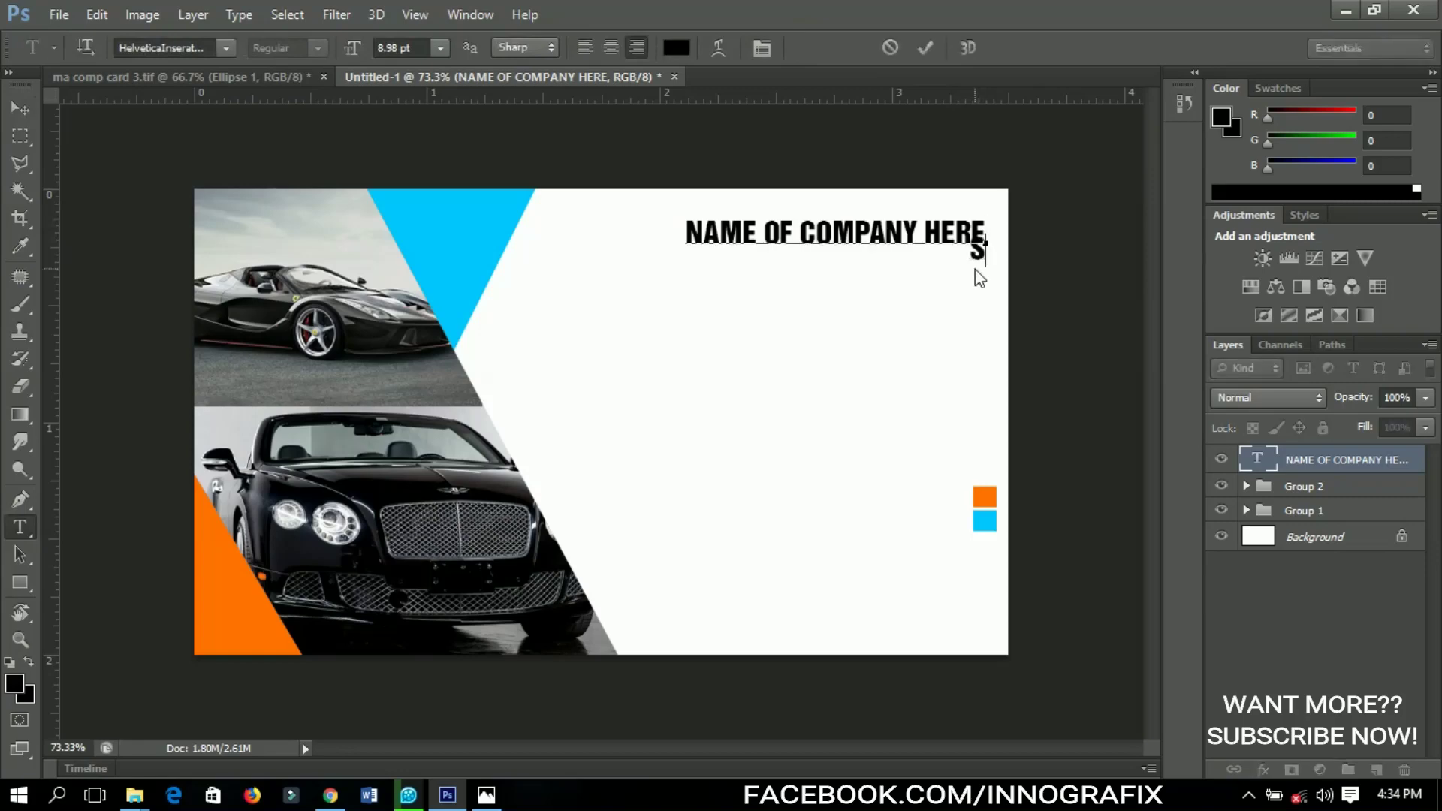
# Type 'Tag or Slogan Here' on a new line and set it to Akrobat Bold
pyautogui.write('Tag or Slogan Here')
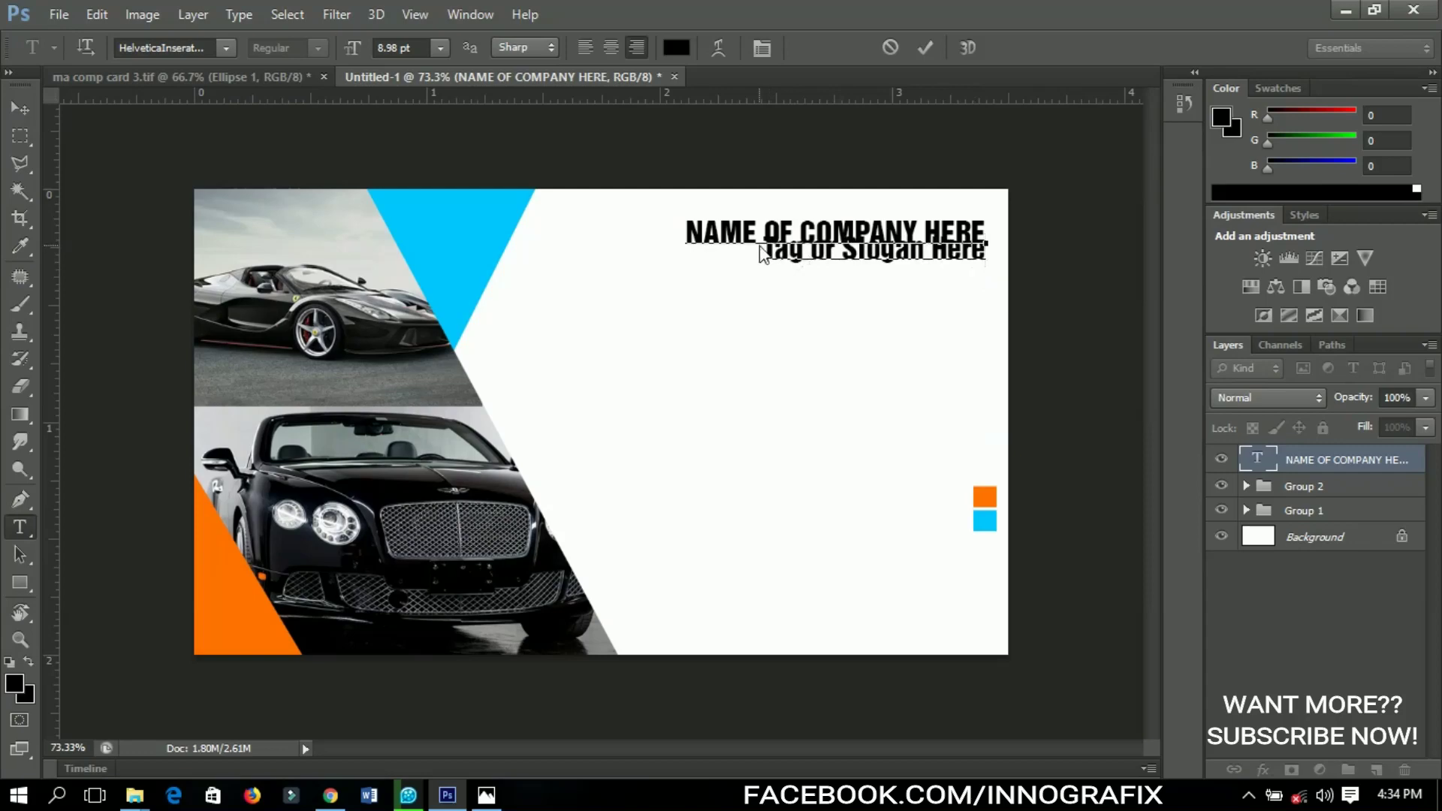
pyautogui.moveTo(766, 266); pyautogui.dragTo(1008, 269)
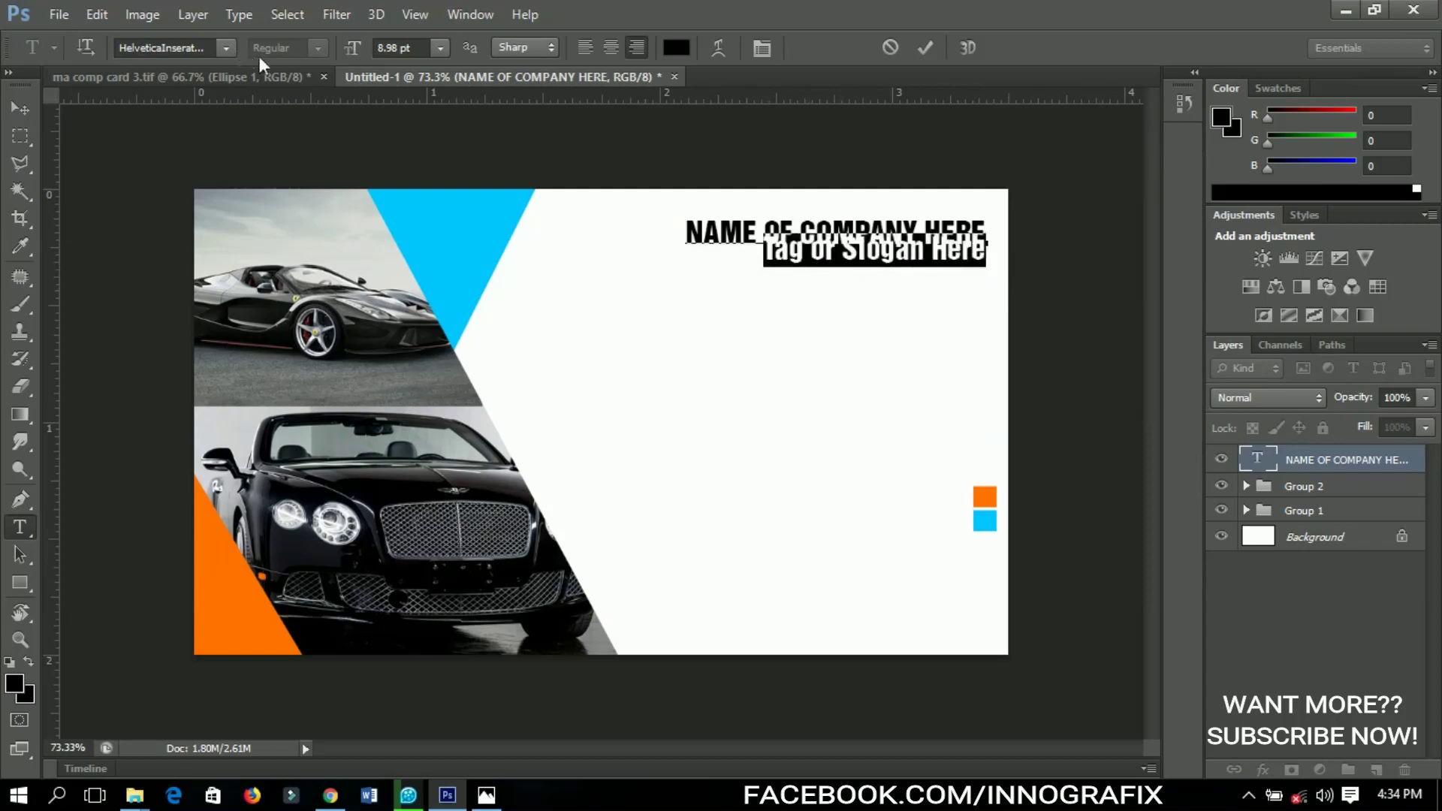
pyautogui.click(161, 45)
pyautogui.click(157, 47)
pyautogui.write('Akrobat')
pyautogui.press('Return')
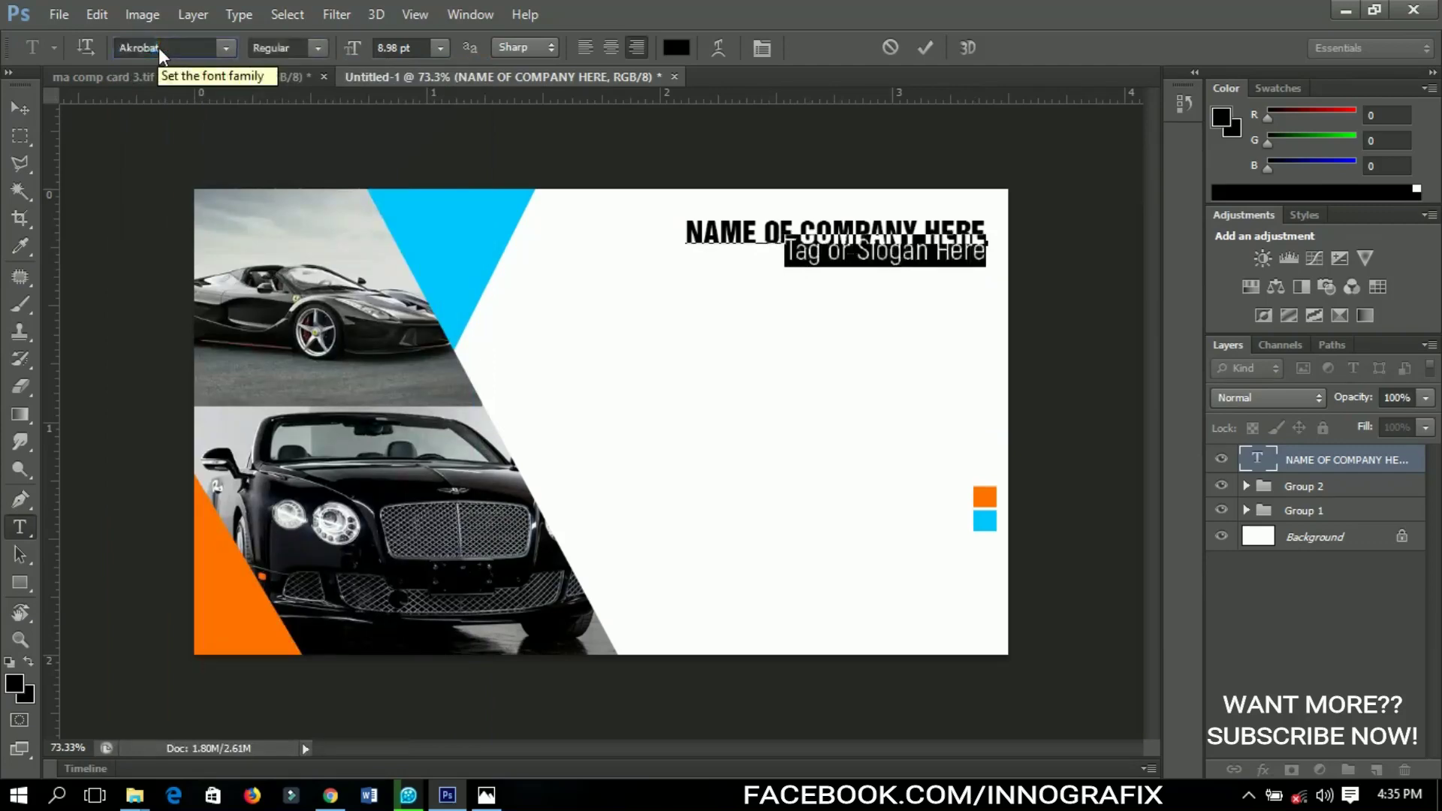
pyautogui.click(317, 48)
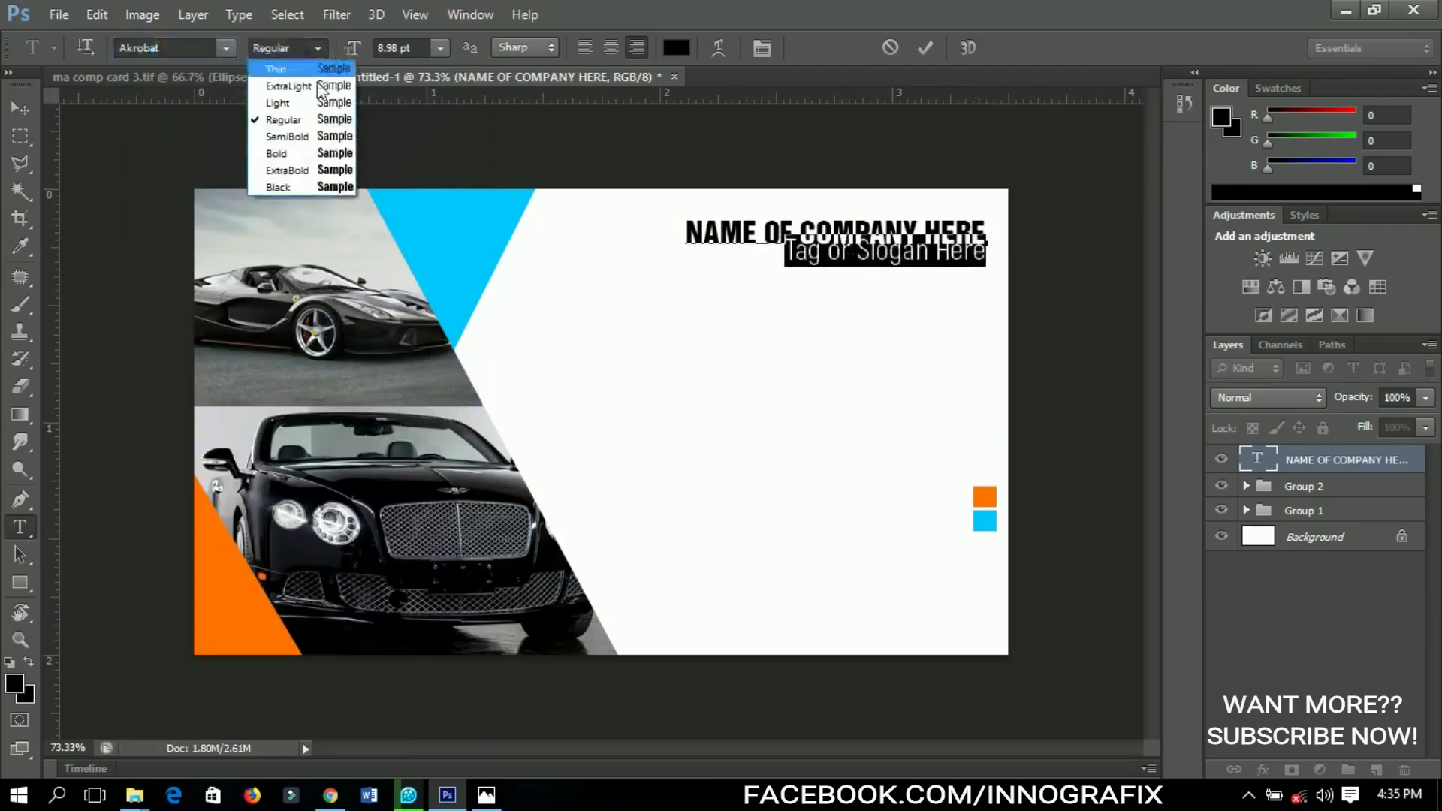
pyautogui.click(316, 158)
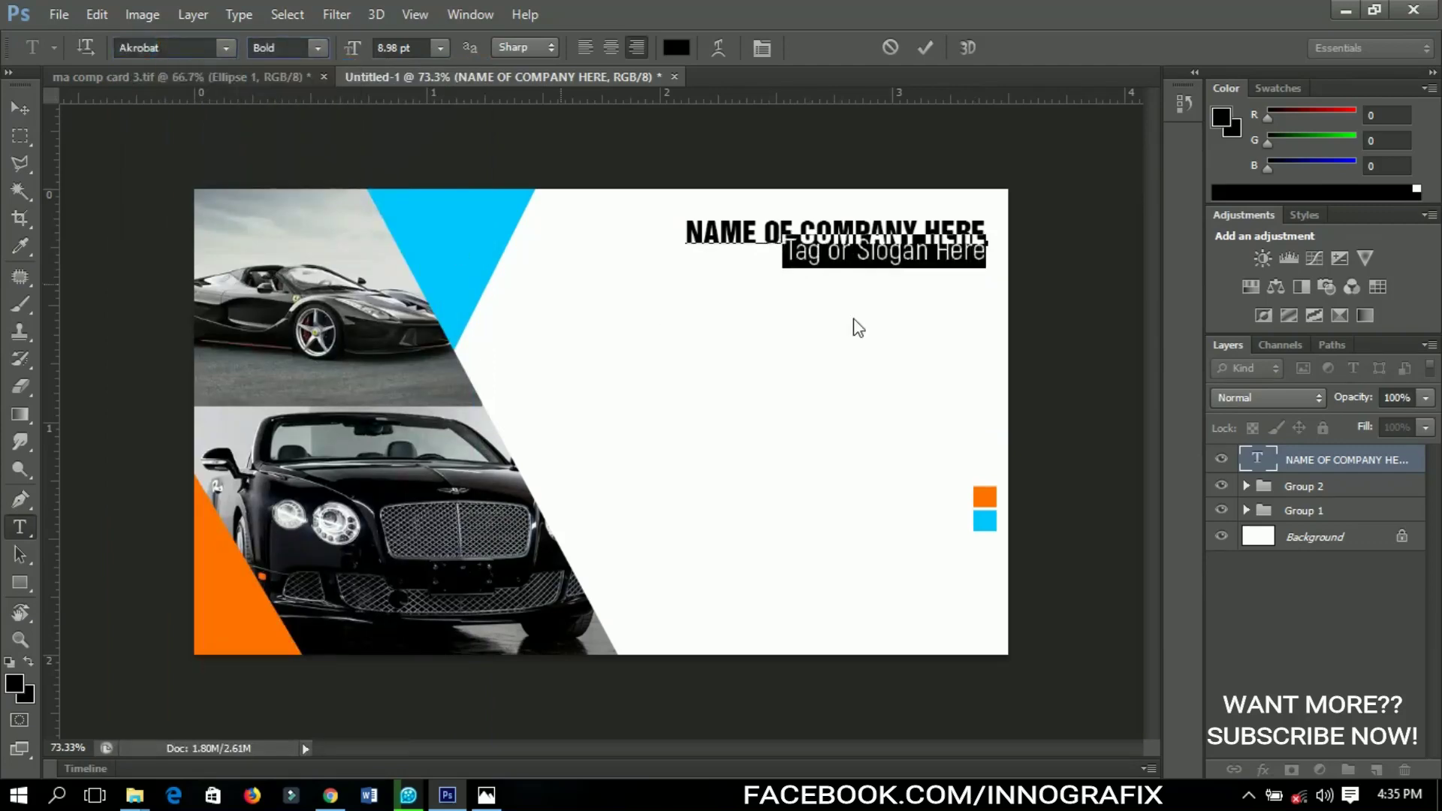
# Increase the leading between the company name and slogan in the Character panel, then commit
pyautogui.click(867, 252)
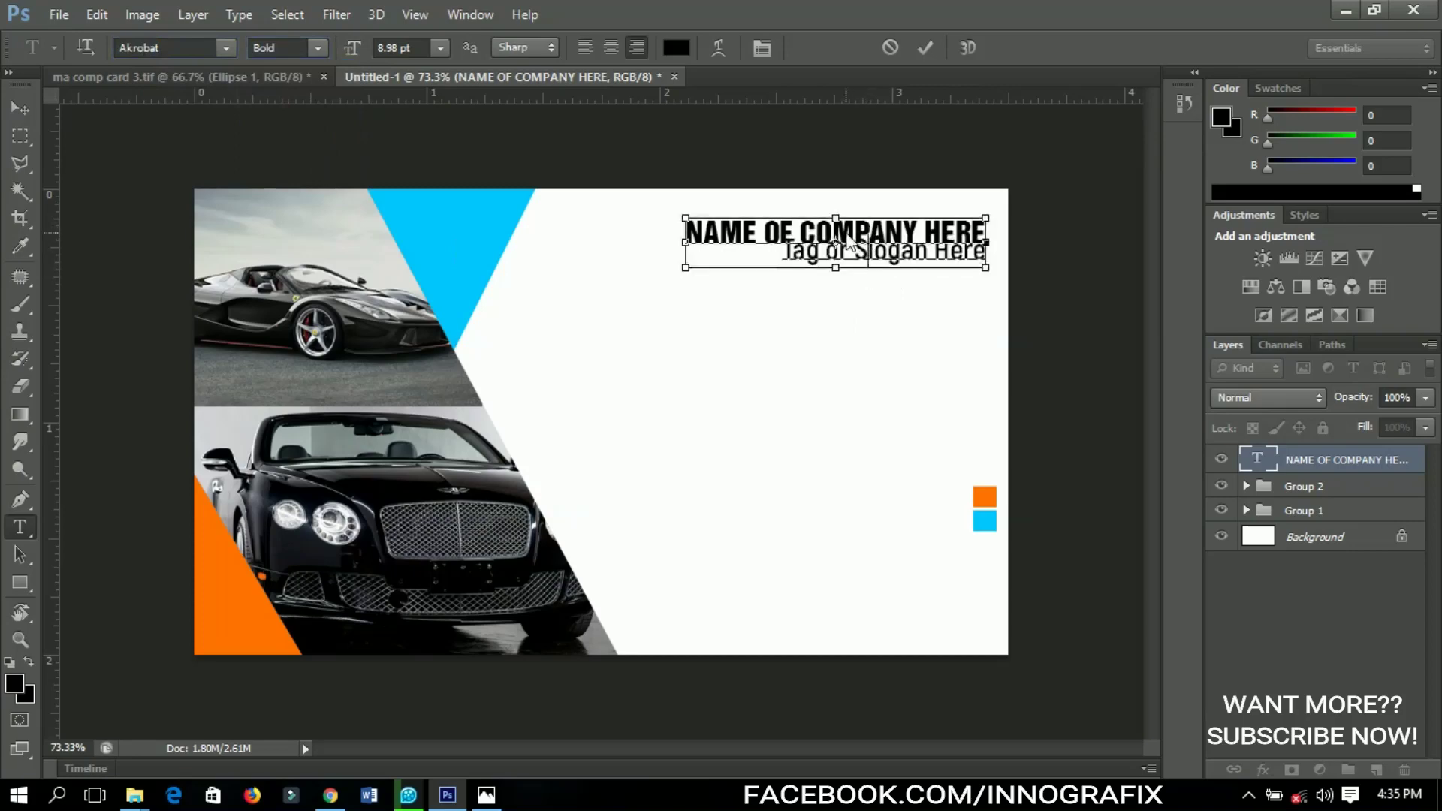
pyautogui.hotkey('ctrl', 'a')
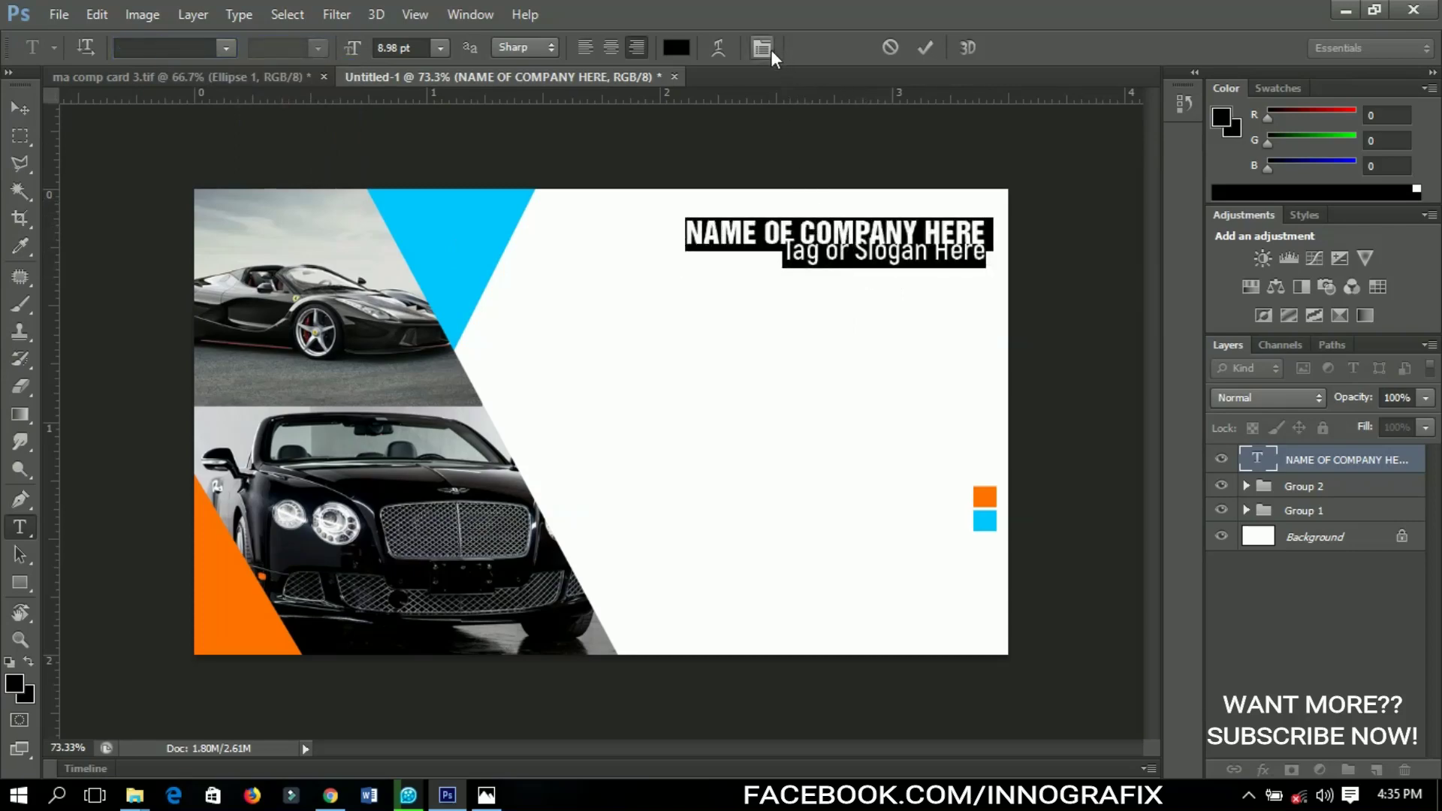
pyautogui.click(762, 48)
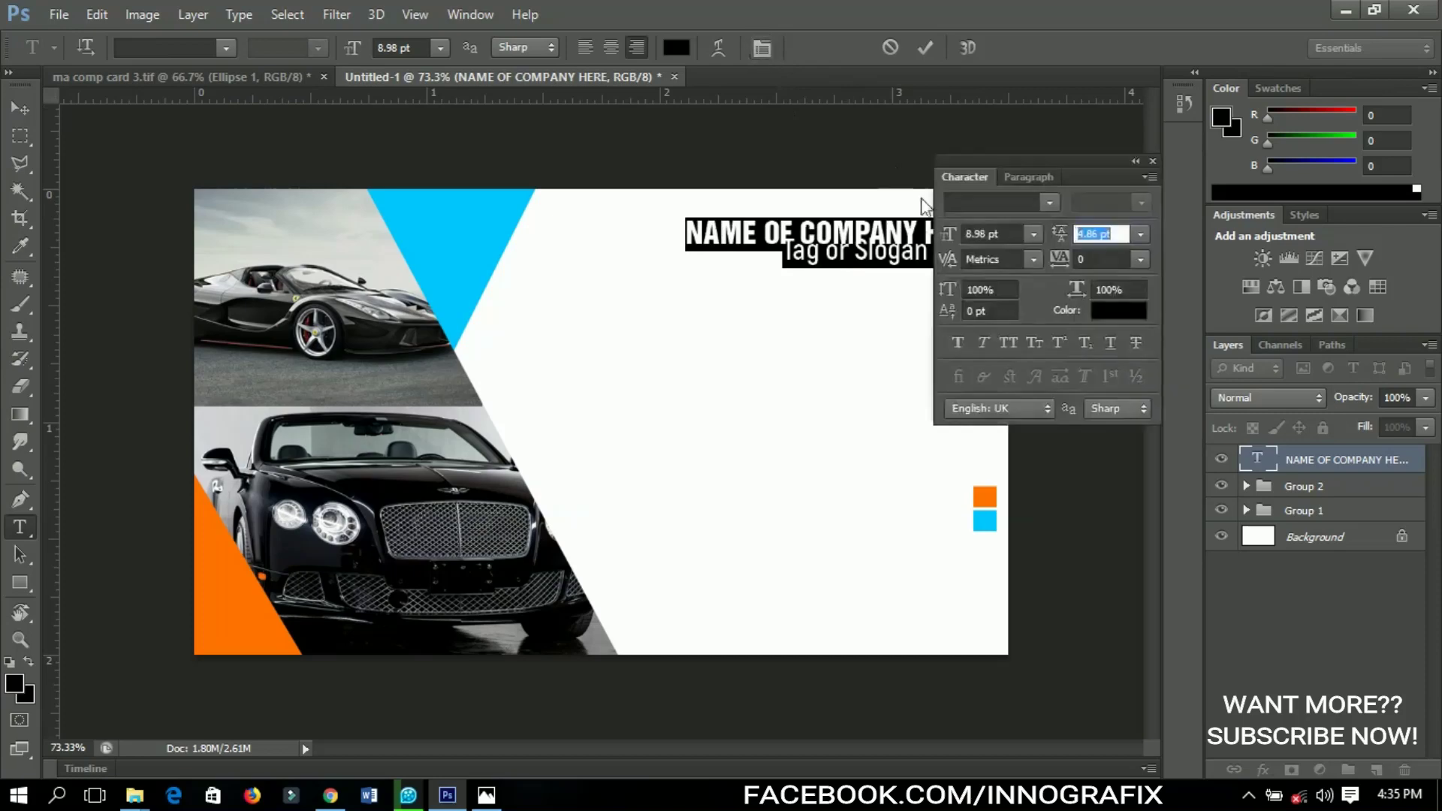
pyautogui.moveTo(1056, 232); pyautogui.dragTo(1057, 233)
pyautogui.press('v')
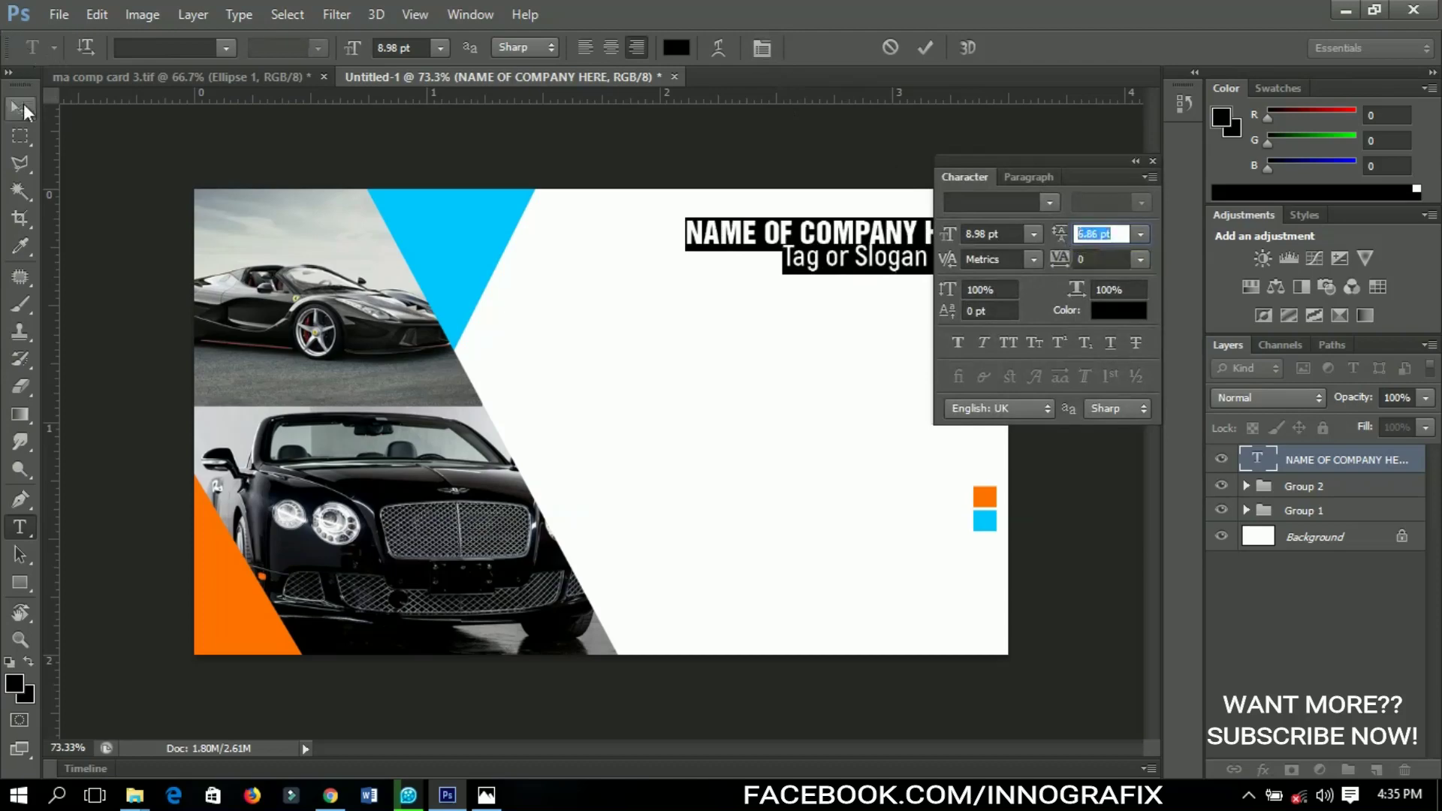
pyautogui.click(1153, 162)
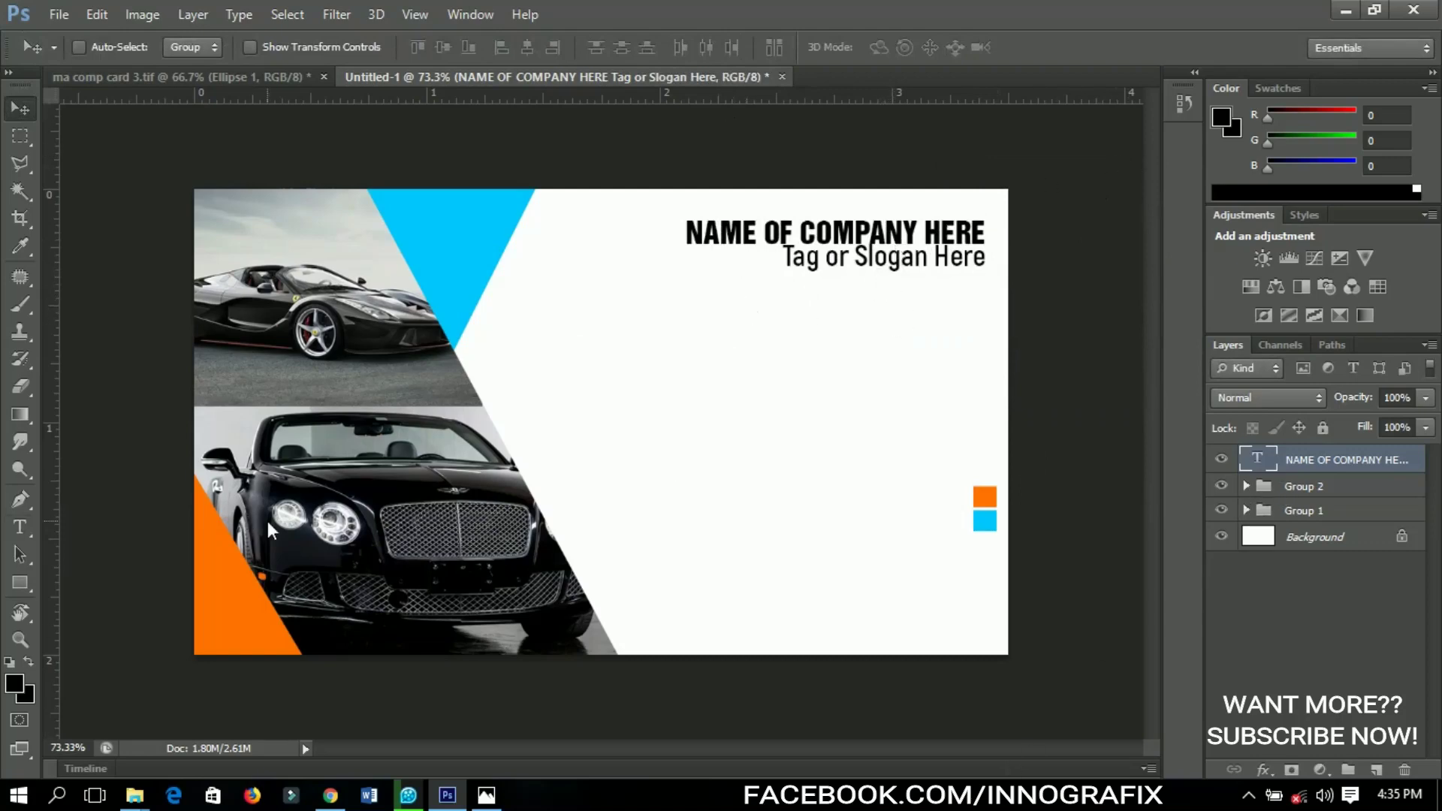
# Draw a thin horizontal rectangle below the slogan and fill it with the card's orange
pyautogui.click(25, 593)
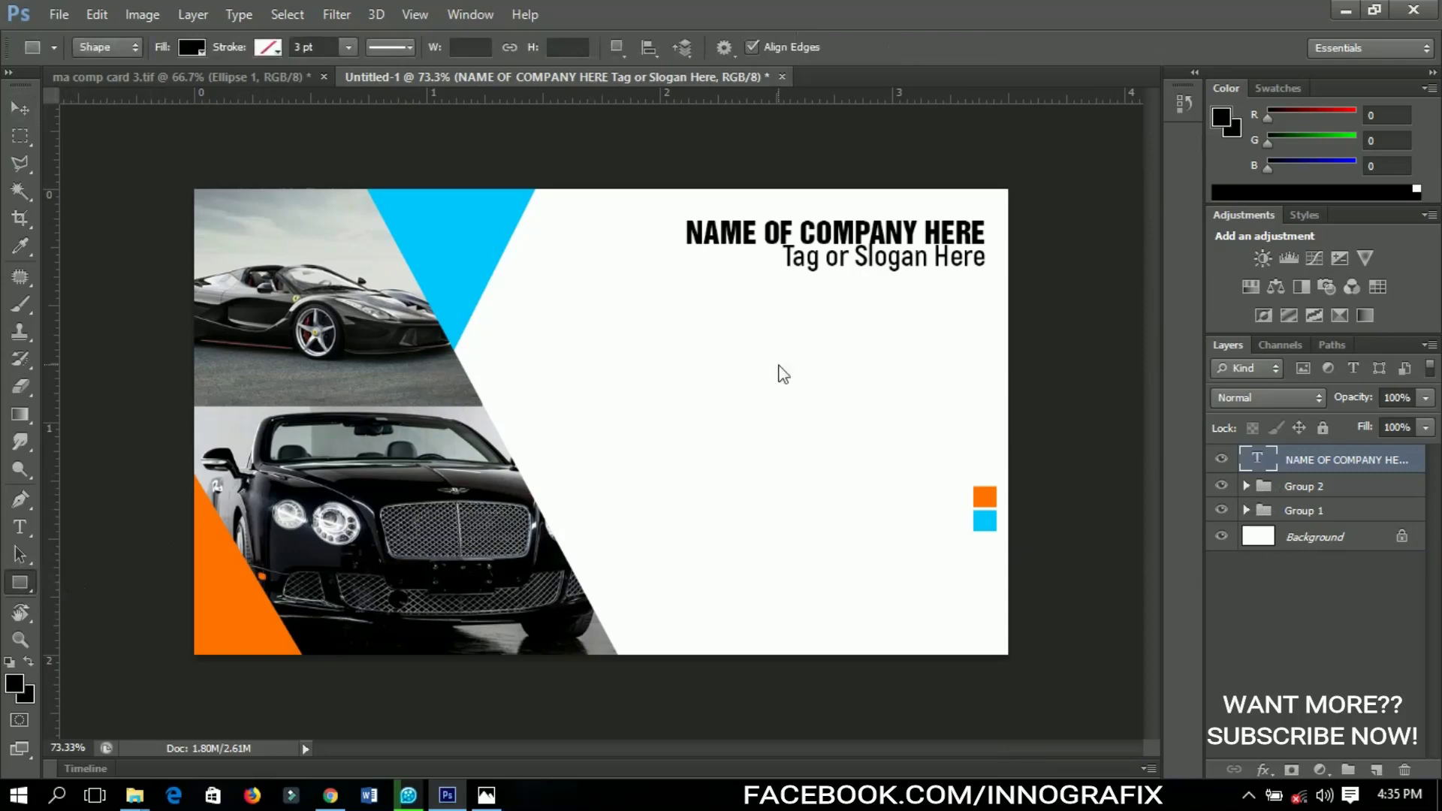
pyautogui.moveTo(672, 387); pyautogui.dragTo(817, 386)
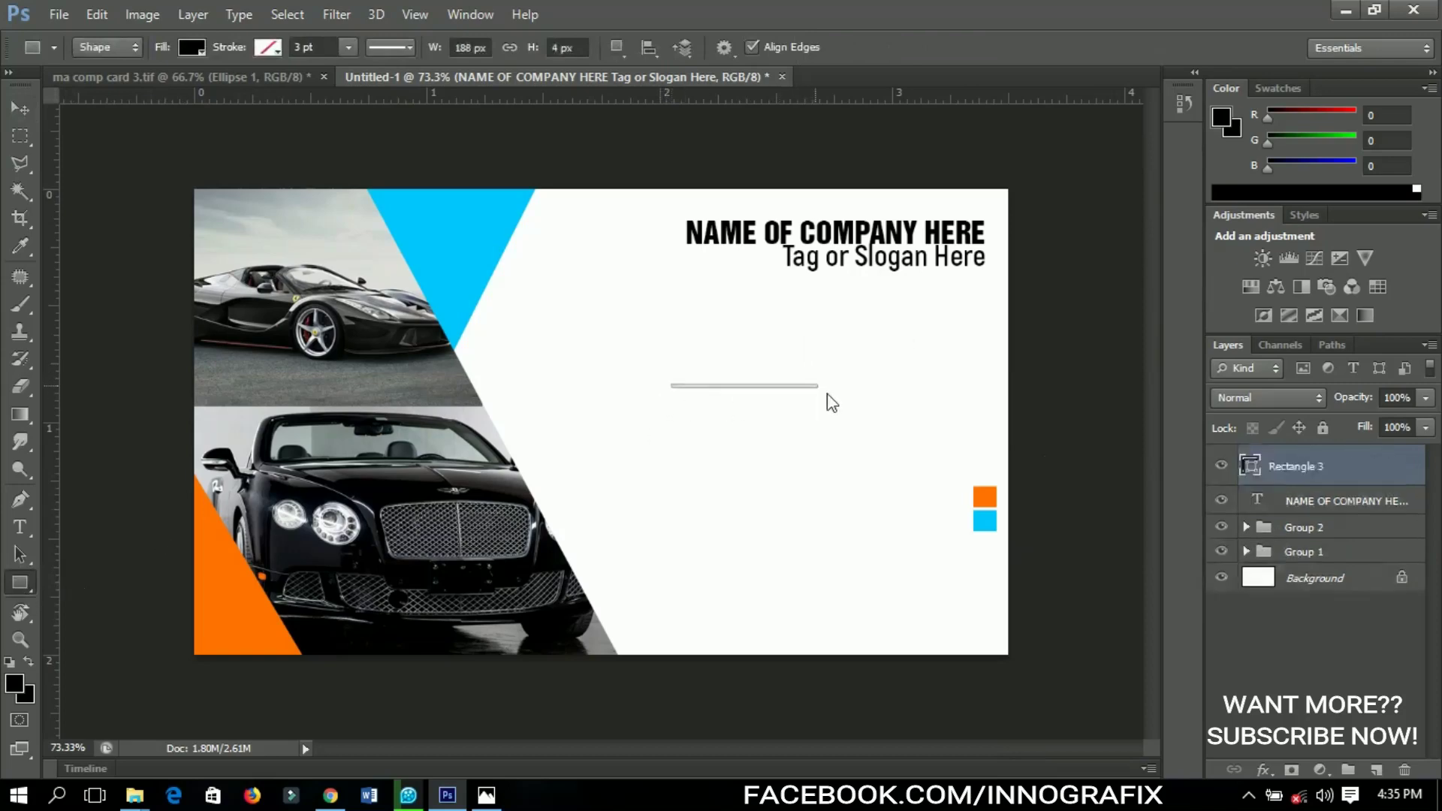
pyautogui.doubleClick(1254, 467)
pyautogui.click(985, 497)
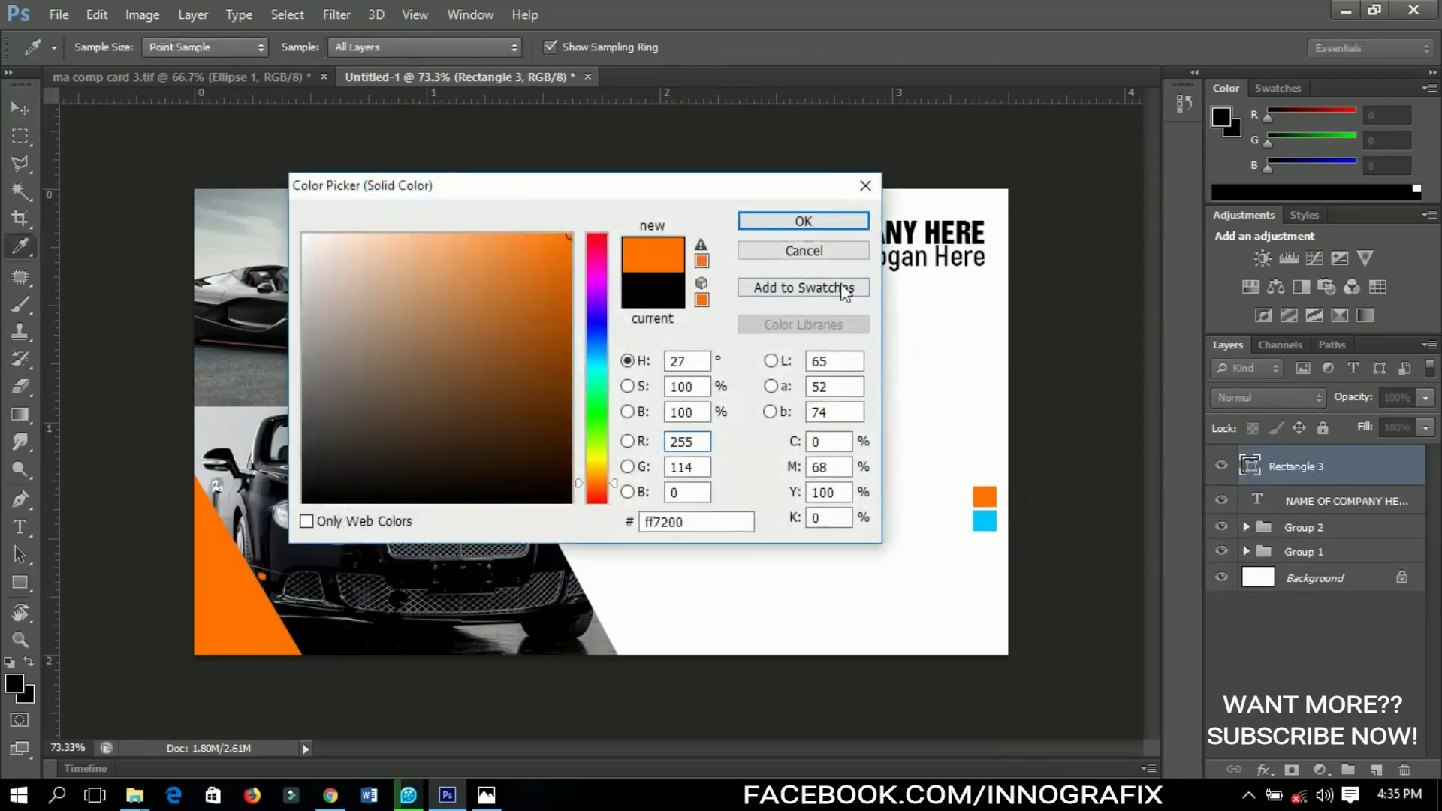
pyautogui.click(844, 227)
# Duplicate the orange line, place the copy end to end on the right, and colour it blue
pyautogui.click(20, 109)
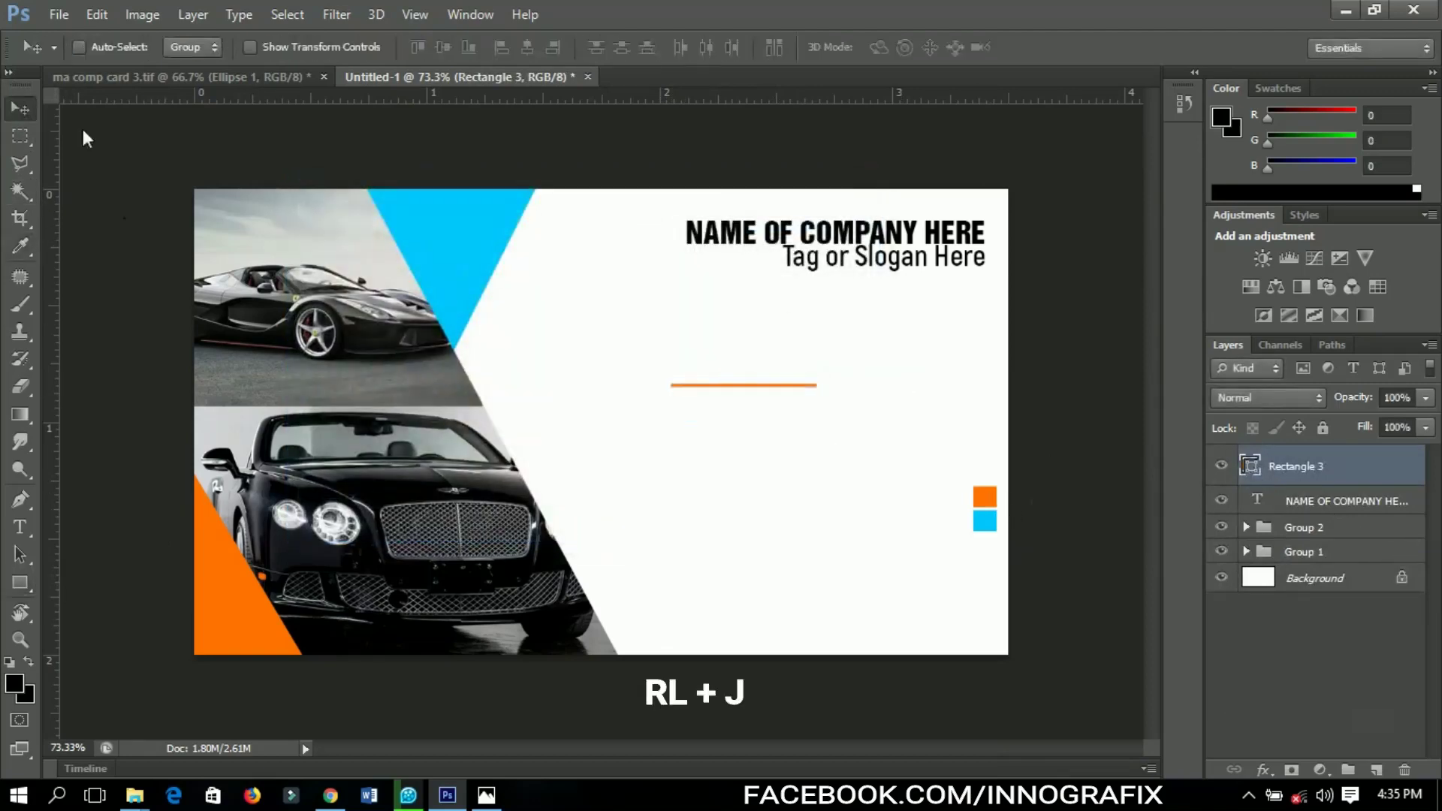
pyautogui.hotkey('ctrl', 'j')
pyautogui.moveTo(783, 399); pyautogui.dragTo(931, 403)
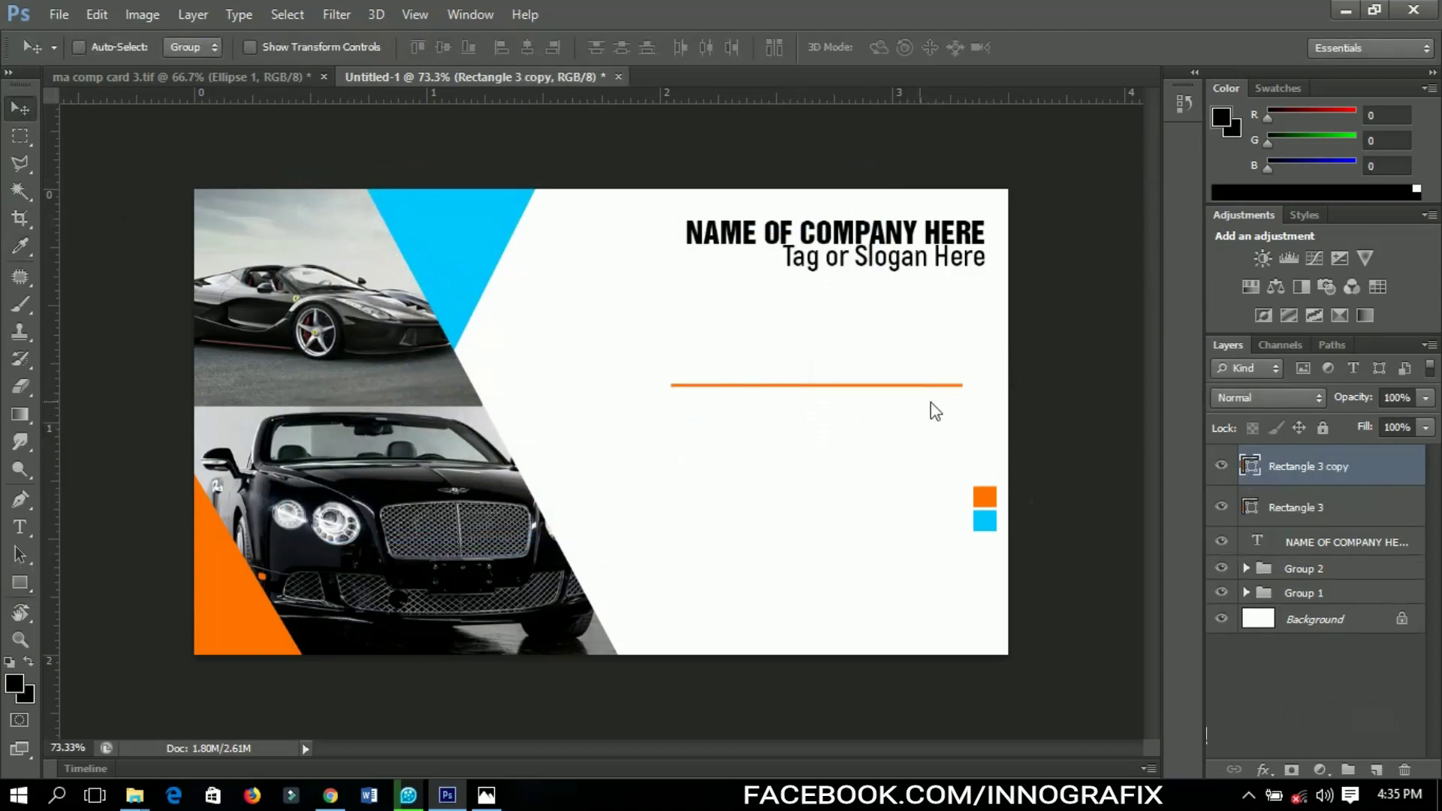
pyautogui.doubleClick(1252, 466)
pyautogui.click(984, 521)
pyautogui.click(799, 214)
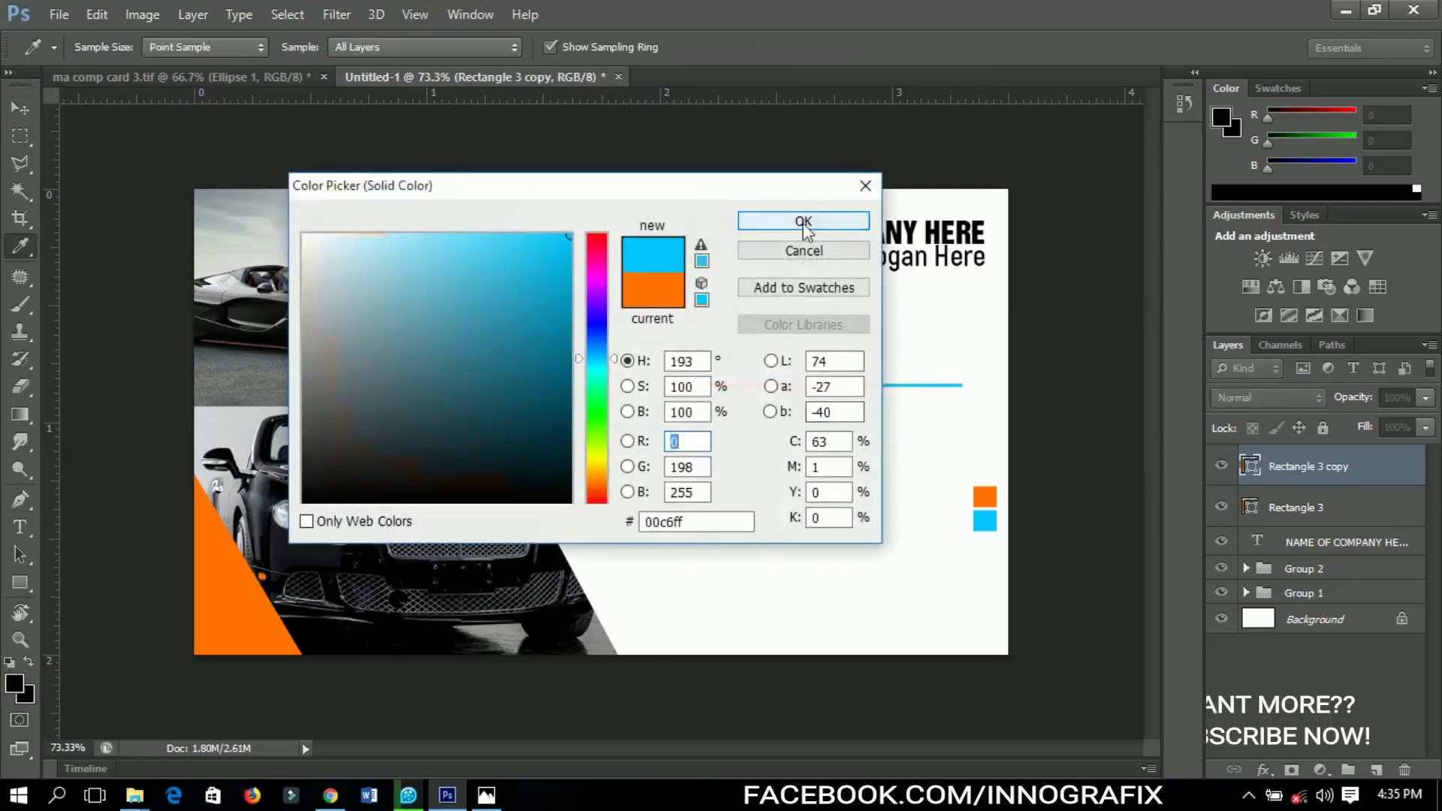
# Select both line layers and nudge the two-tone divider down
pyautogui.keyDown('shift'); pyautogui.click(1343, 511); pyautogui.keyUp('shift')
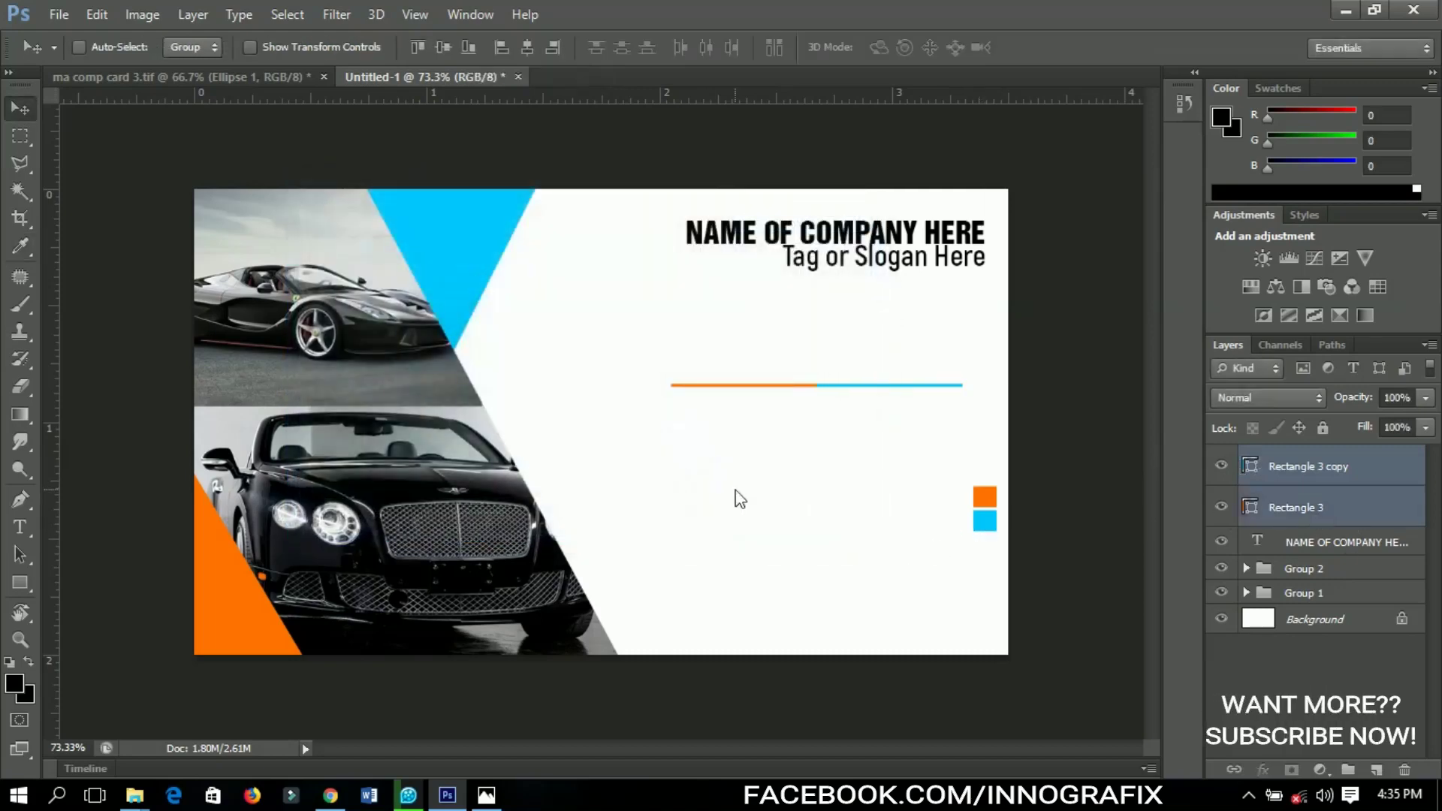
pyautogui.press('Down')
pyautogui.press('Down')
pyautogui.press('Down')
pyautogui.press('Down')
pyautogui.press('Down')
pyautogui.press('Down')
pyautogui.press('Down')
pyautogui.press('Down')
pyautogui.press('Down')
pyautogui.press('Down')
pyautogui.press('Down')
pyautogui.press('Down')
pyautogui.press('Down')
pyautogui.press('Down')
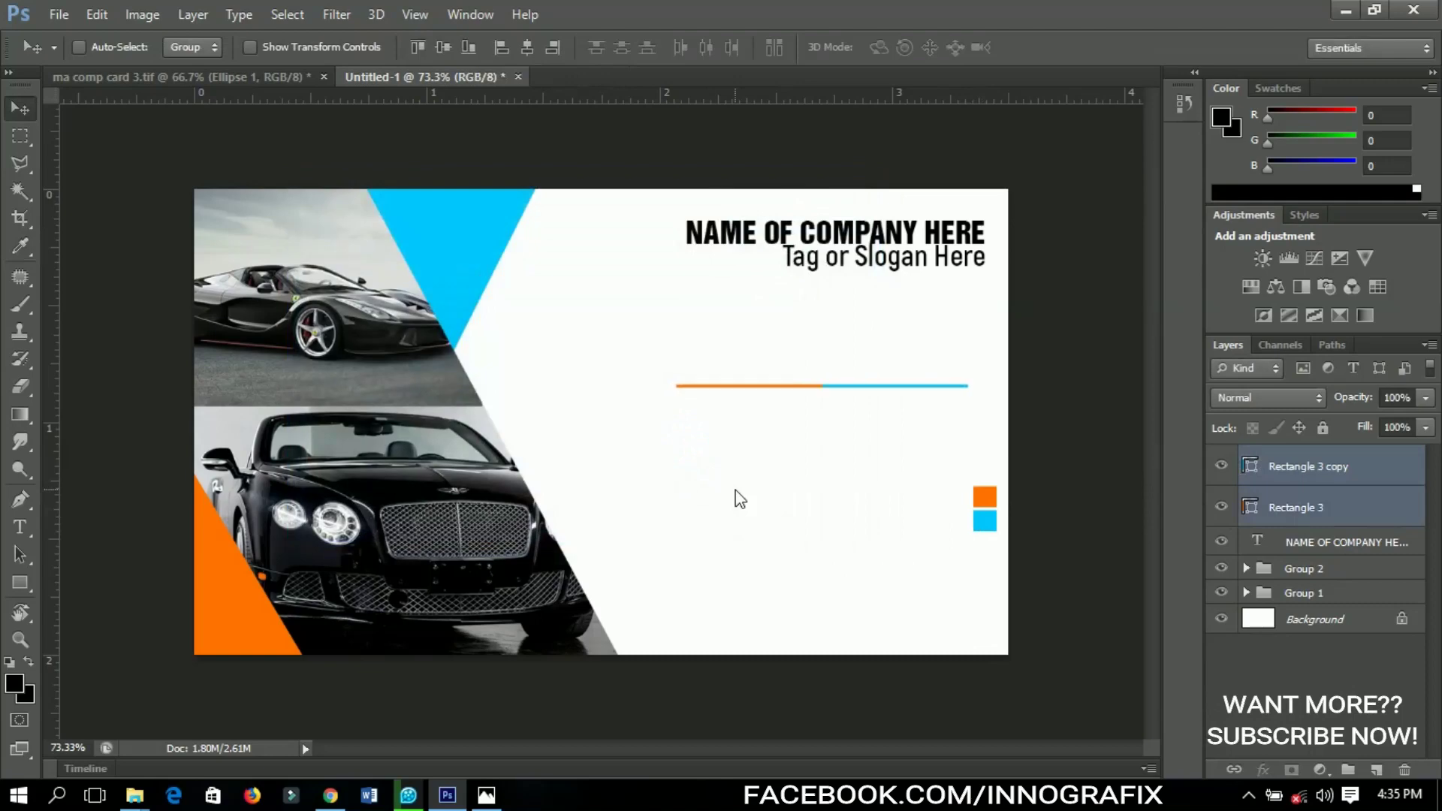
pyautogui.press('Down')
pyautogui.press('Down')
pyautogui.press('Down')
pyautogui.press('Down')
pyautogui.press('Down')
pyautogui.press('Down')
pyautogui.press('Down')
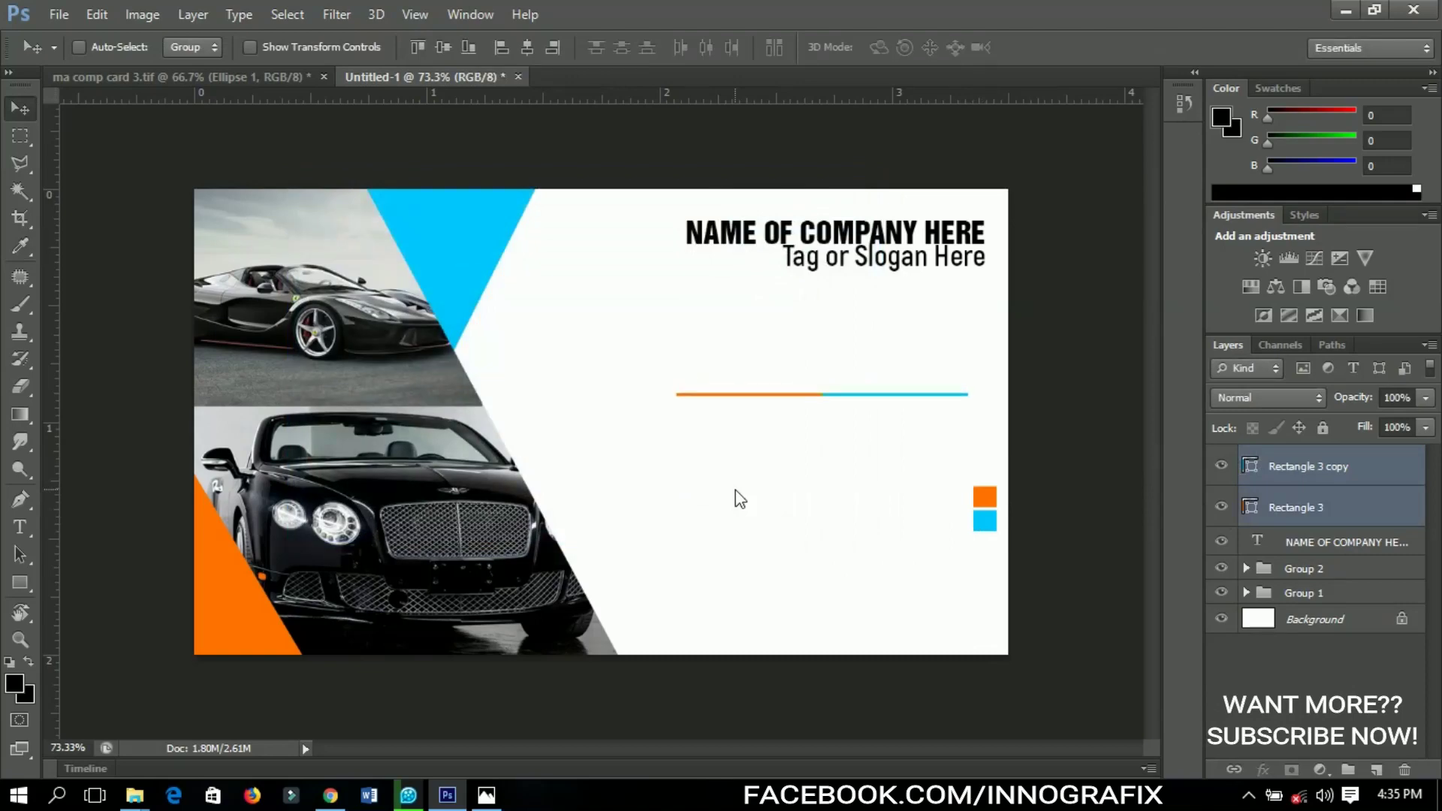
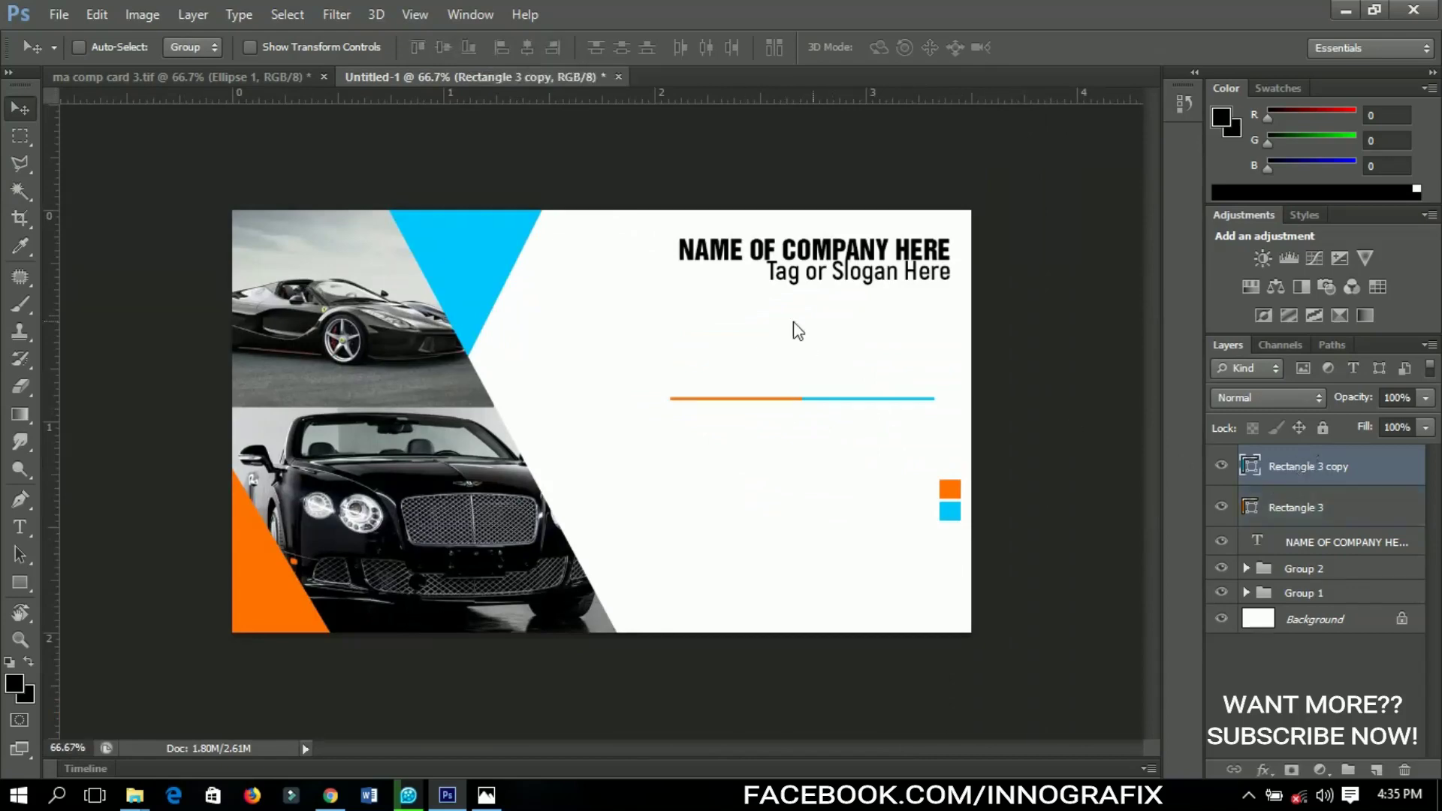
# Switch to the Type tool to begin adding text to the card
pyautogui.click(21, 499)
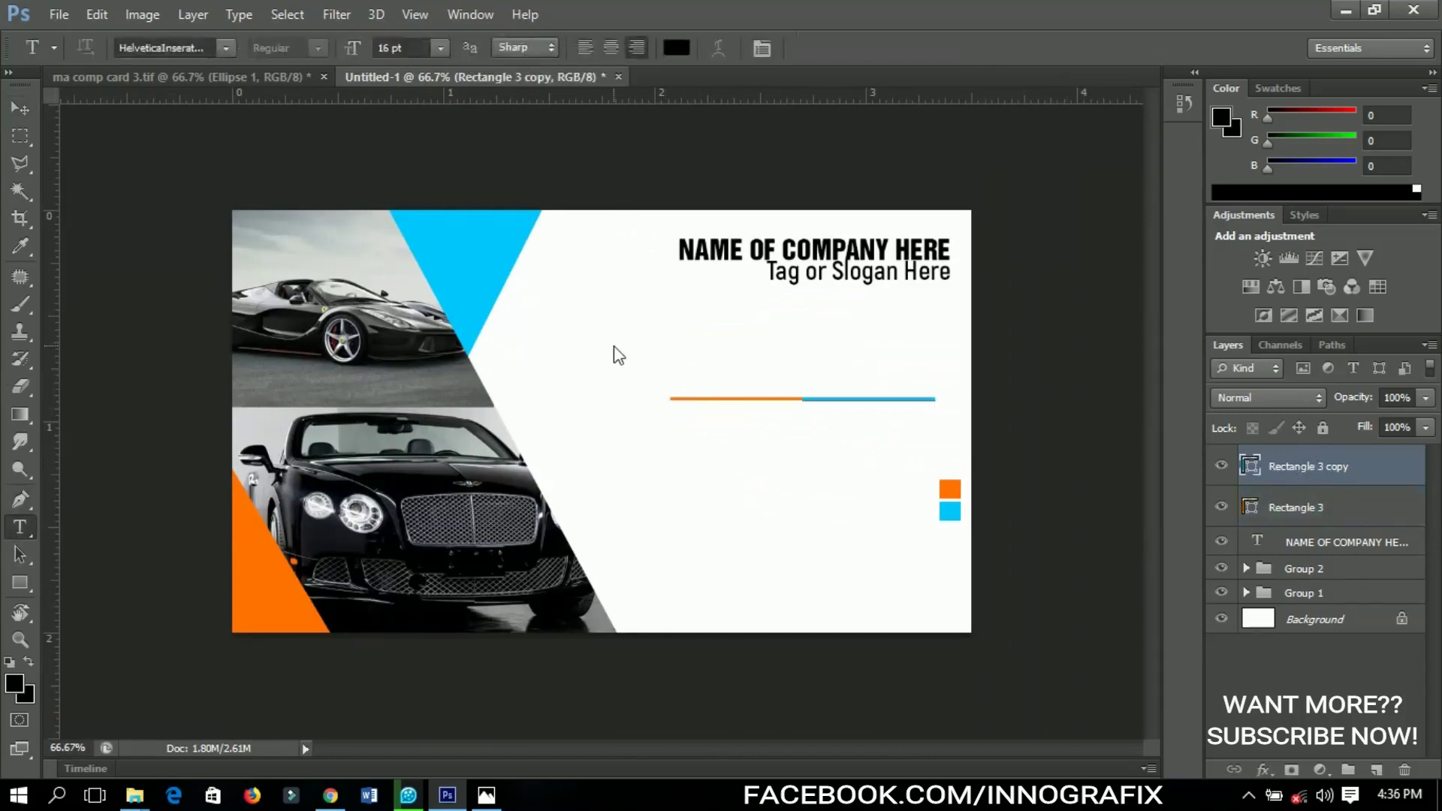
# Set the type to left-aligned Akrobat in Bold weight
pyautogui.click(589, 48)
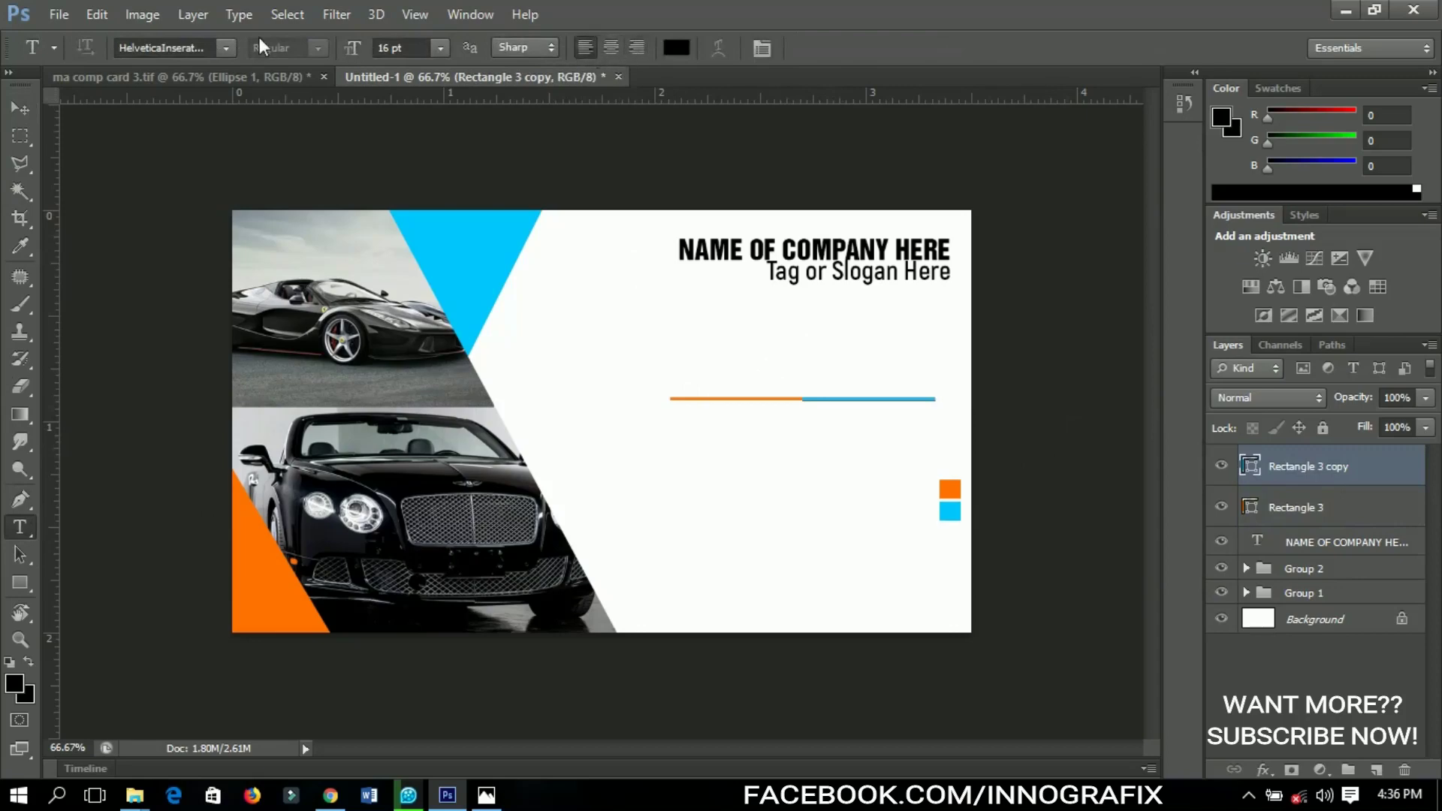
pyautogui.click(226, 47)
pyautogui.click(202, 47)
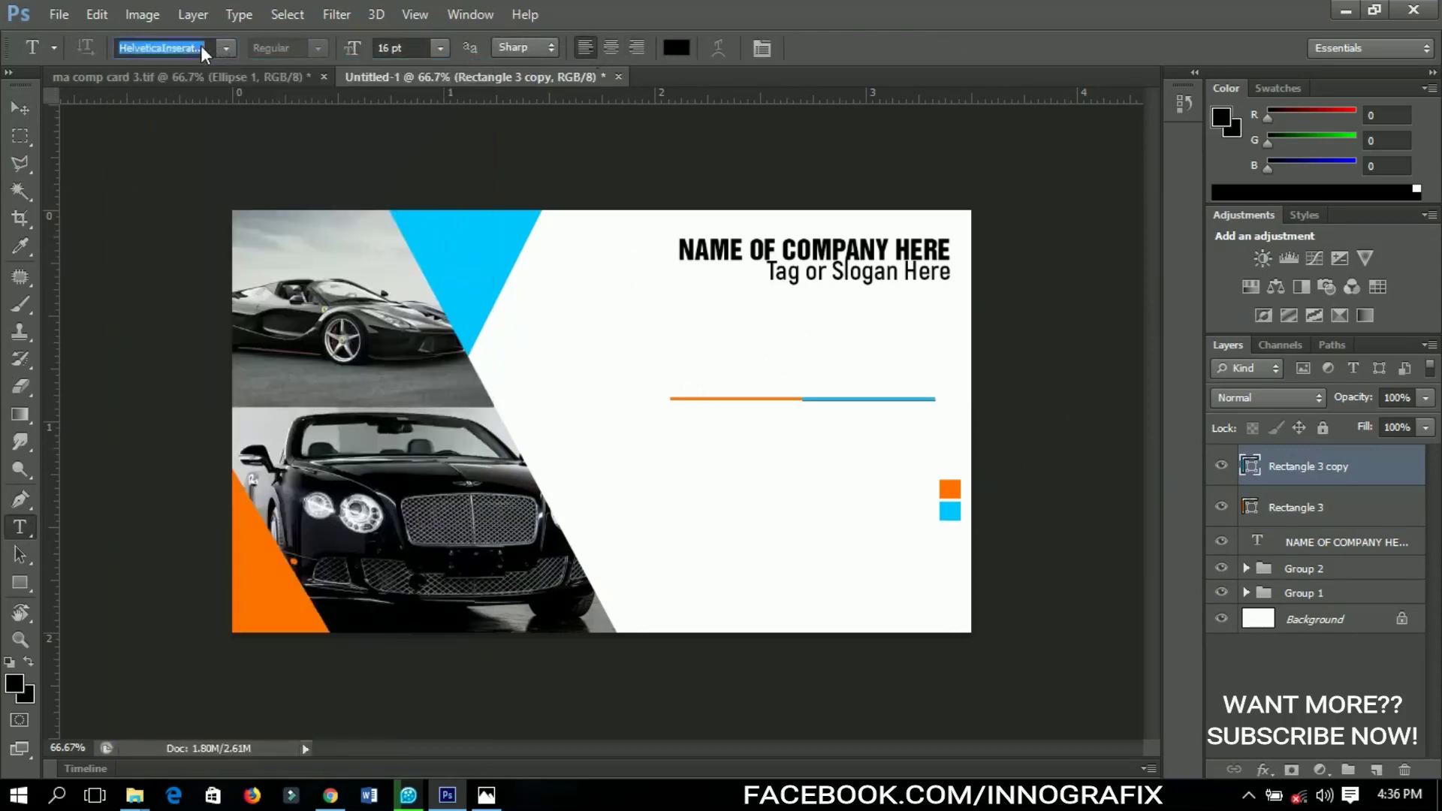
pyautogui.write('Akrobat')
pyautogui.press('Return')
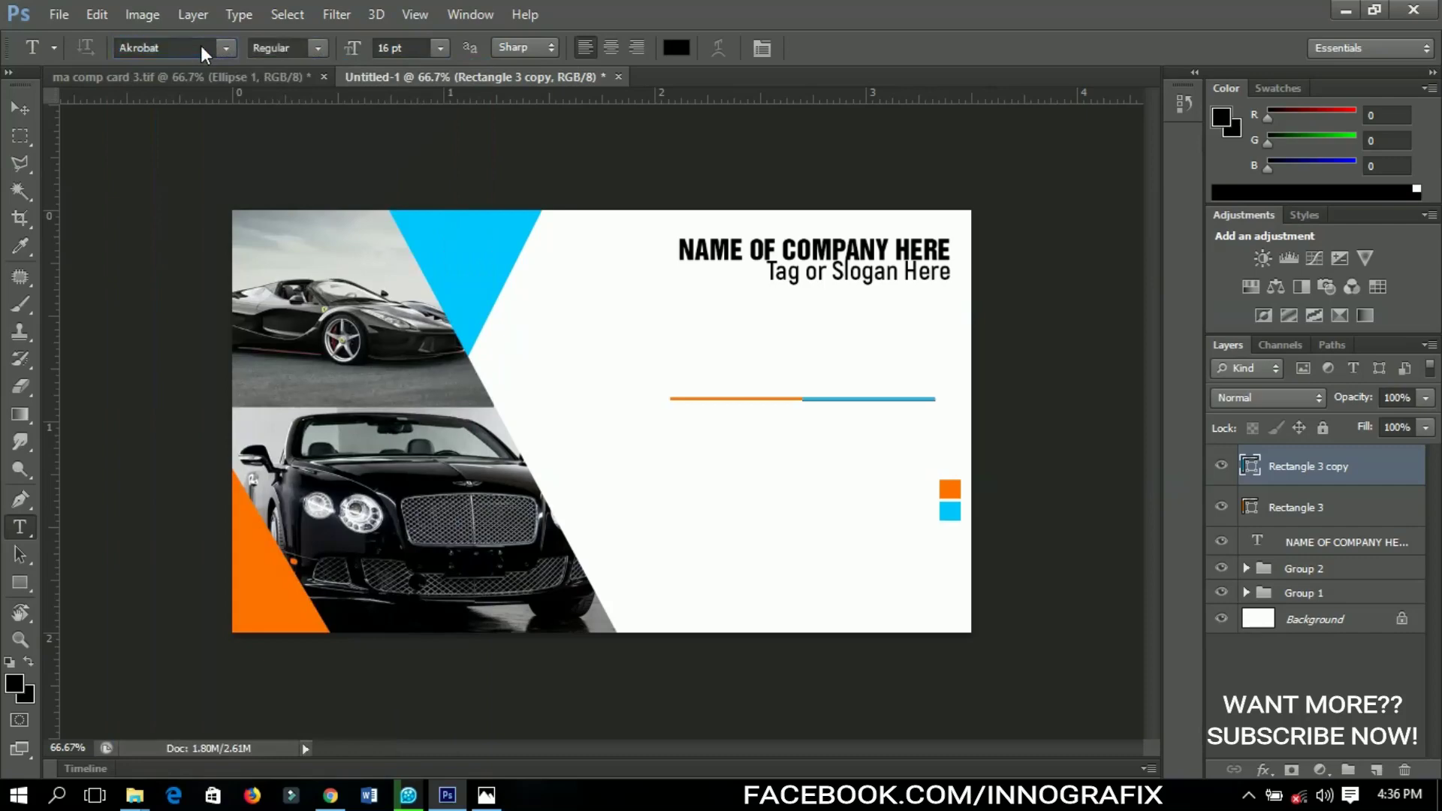
pyautogui.click(290, 49)
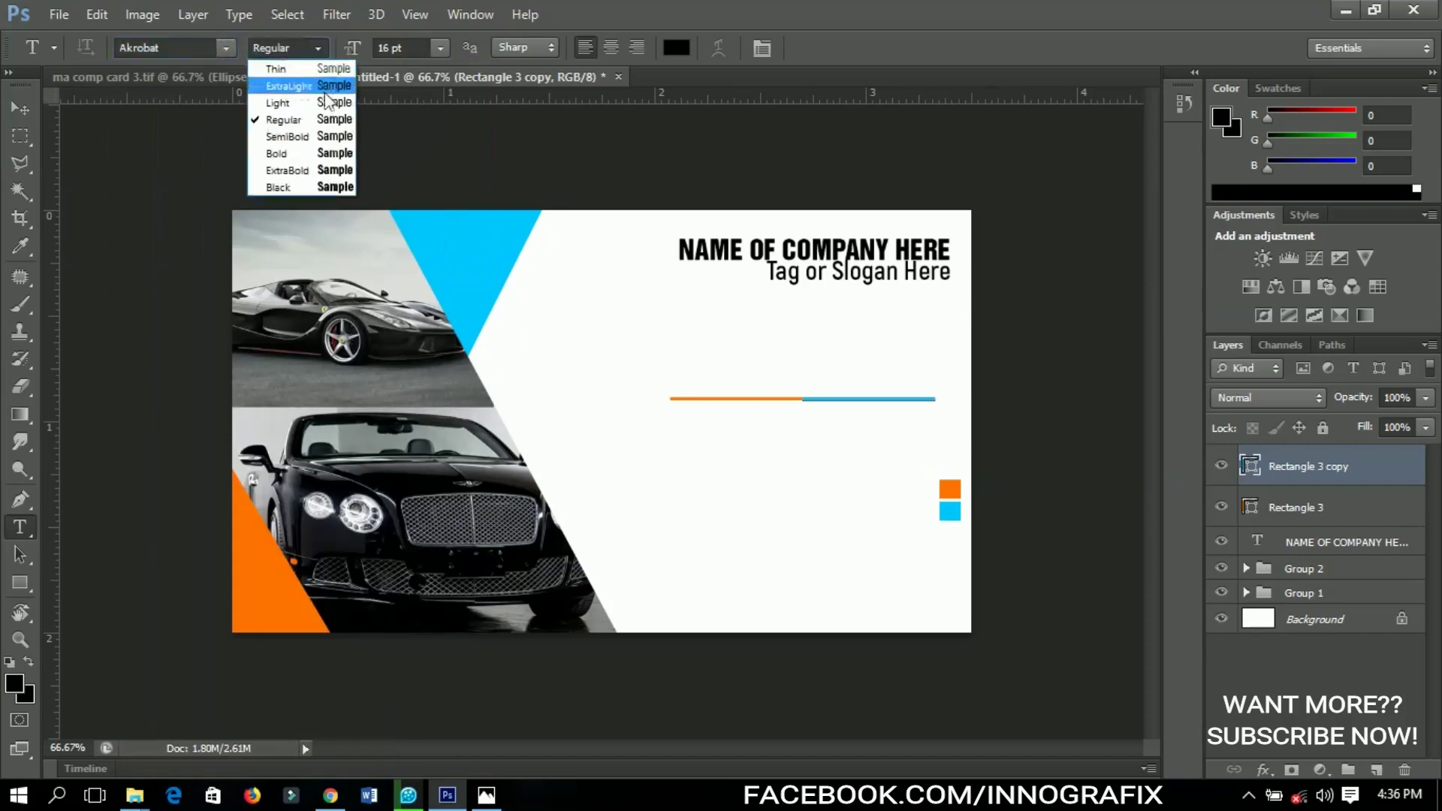
pyautogui.click(328, 153)
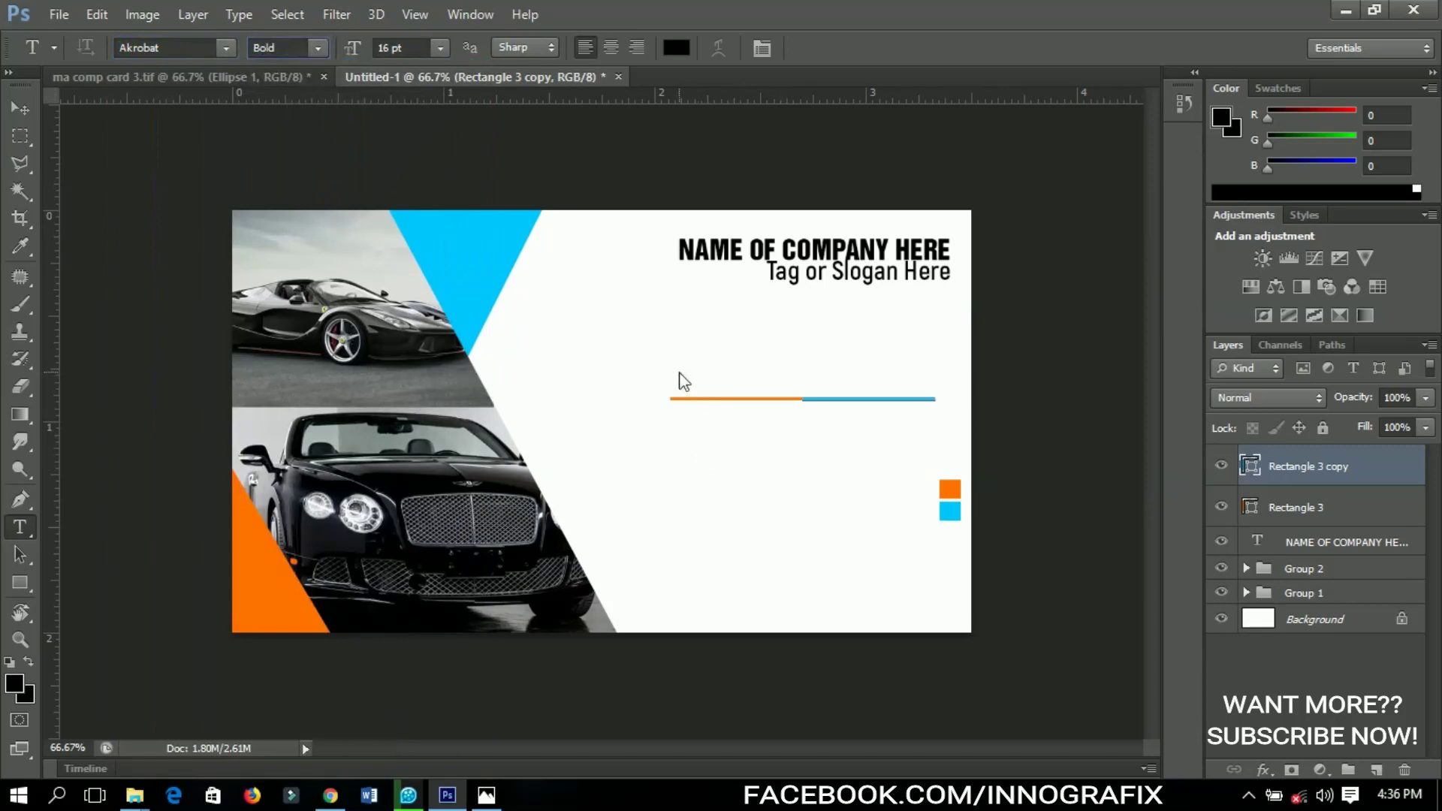
# Type 'YOUR NAME HERE' above the divider line and commit it
pyautogui.click(686, 395)
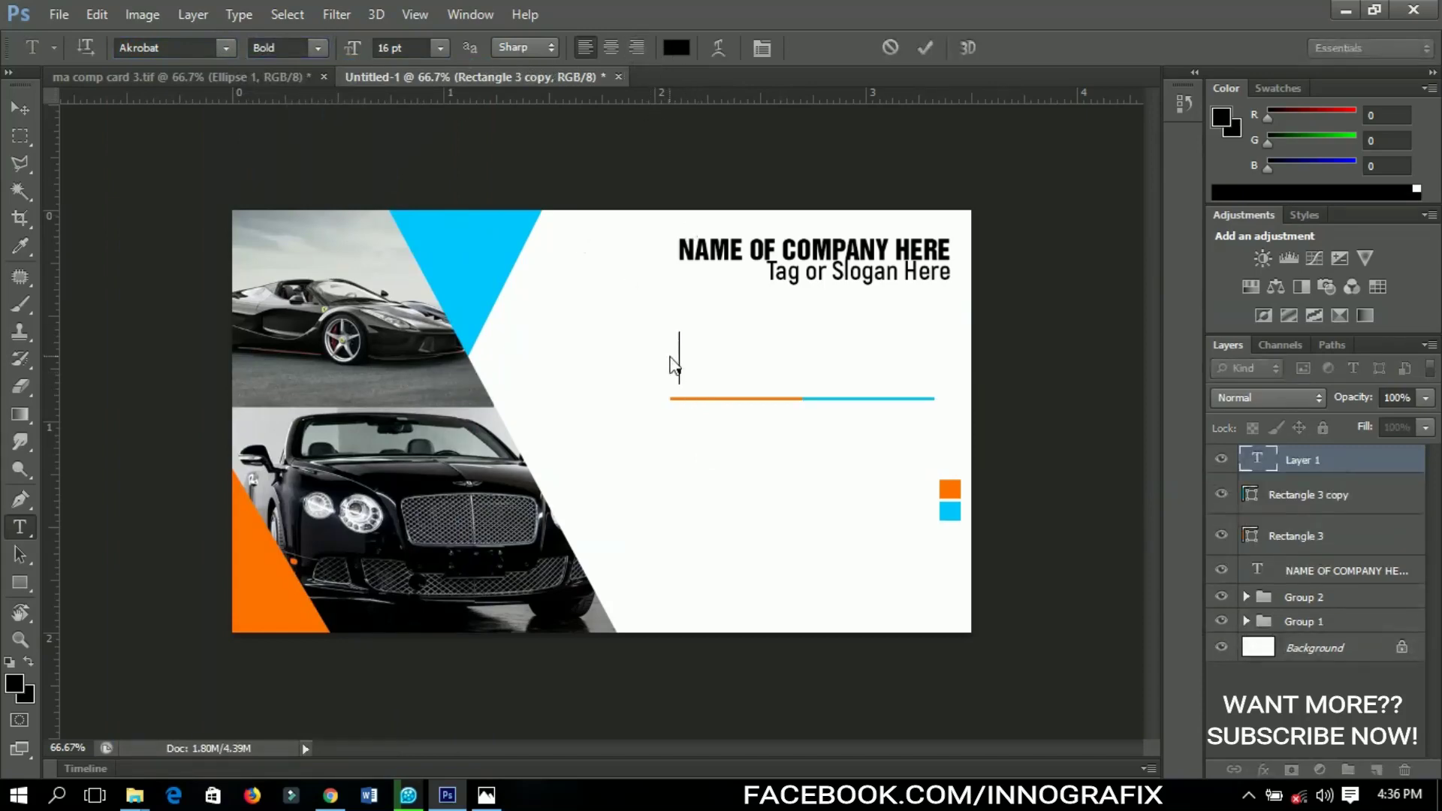
pyautogui.write('YOUR NAM')
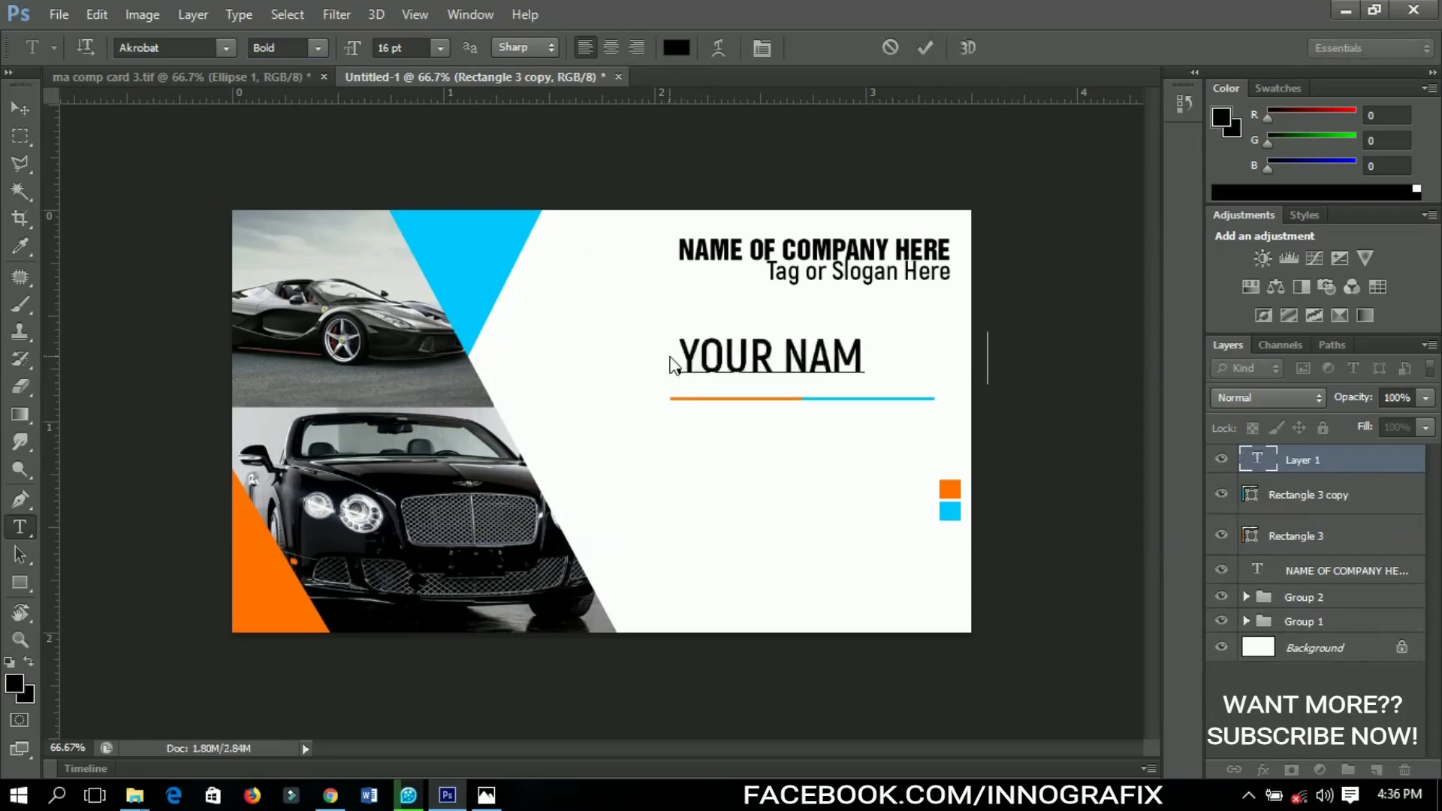
pyautogui.write('E HERE')
pyautogui.click(21, 108)
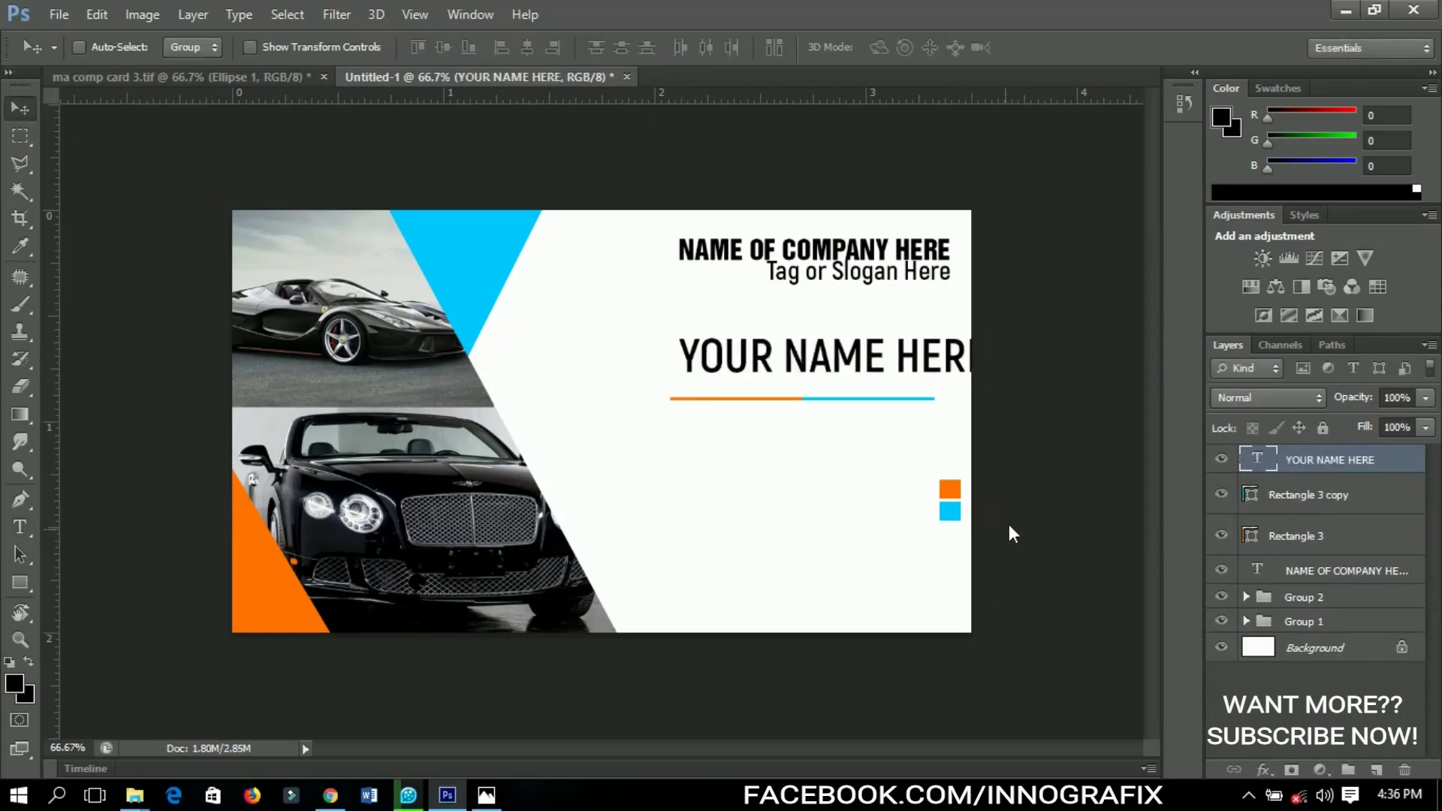
pyautogui.hotkey('ctrl', 't')
# Scale the name text down to about 58% and move it just above the divider
pyautogui.moveTo(987, 331); pyautogui.dragTo(908, 359)
pyautogui.press('Return')
pyautogui.moveTo(826, 389); pyautogui.dragTo(736, 400)
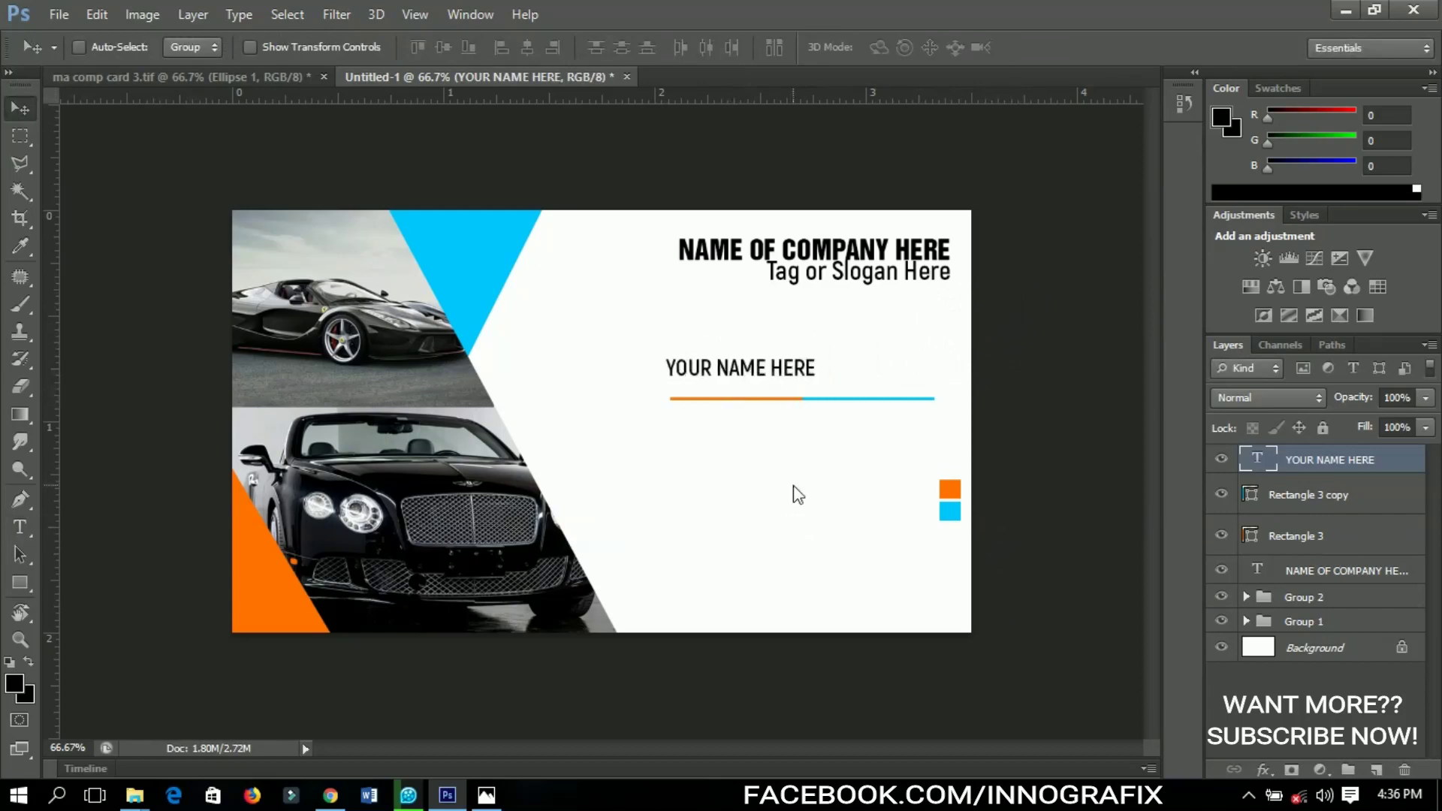
pyautogui.press('Up')
pyautogui.press('Up')
pyautogui.press('Up')
pyautogui.press('Up')
# Duplicate the name text and place the copy directly beneath the original
pyautogui.hotkey('ctrl', 'j')
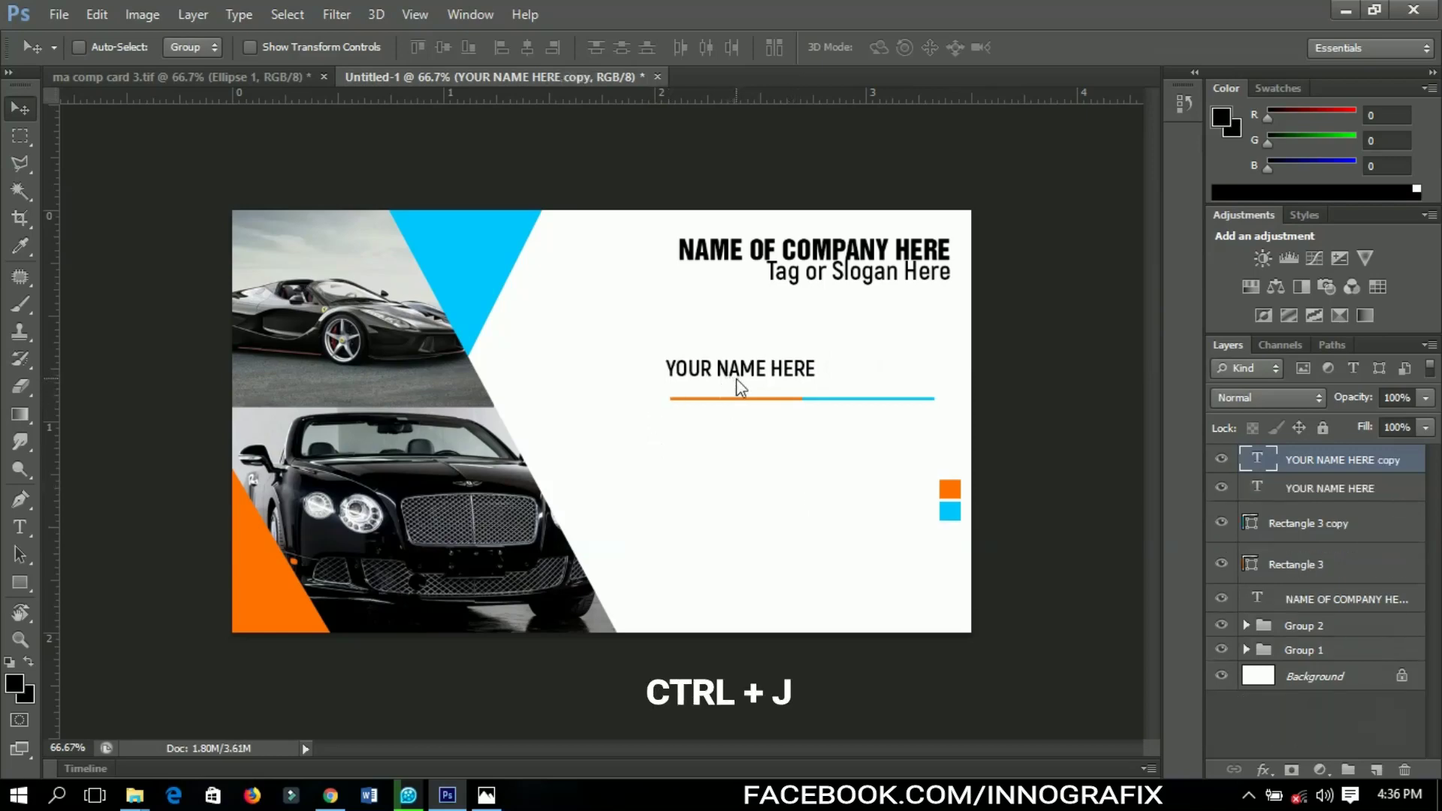
pyautogui.moveTo(733, 371); pyautogui.dragTo(736, 391)
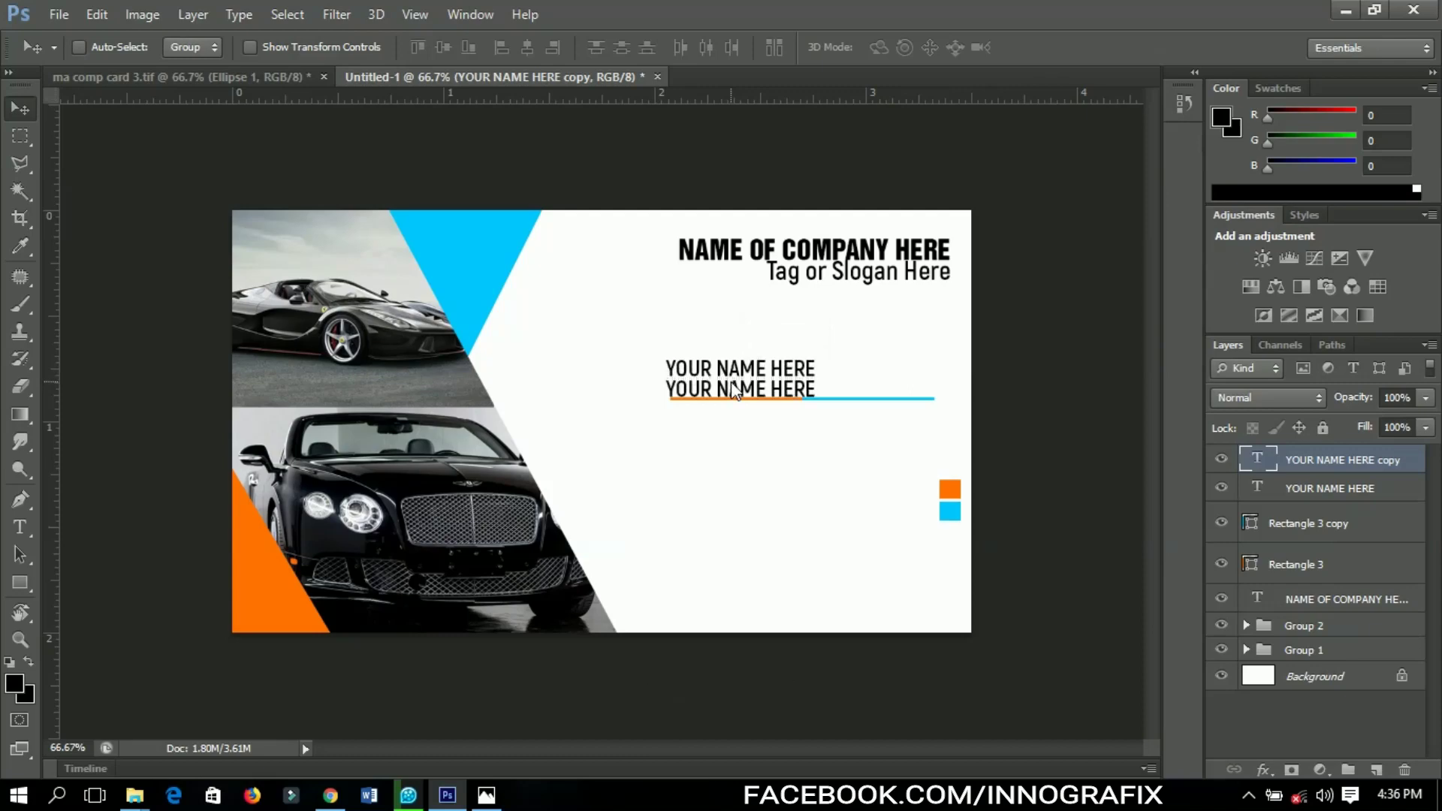
pyautogui.press('t')
pyautogui.click(735, 391)
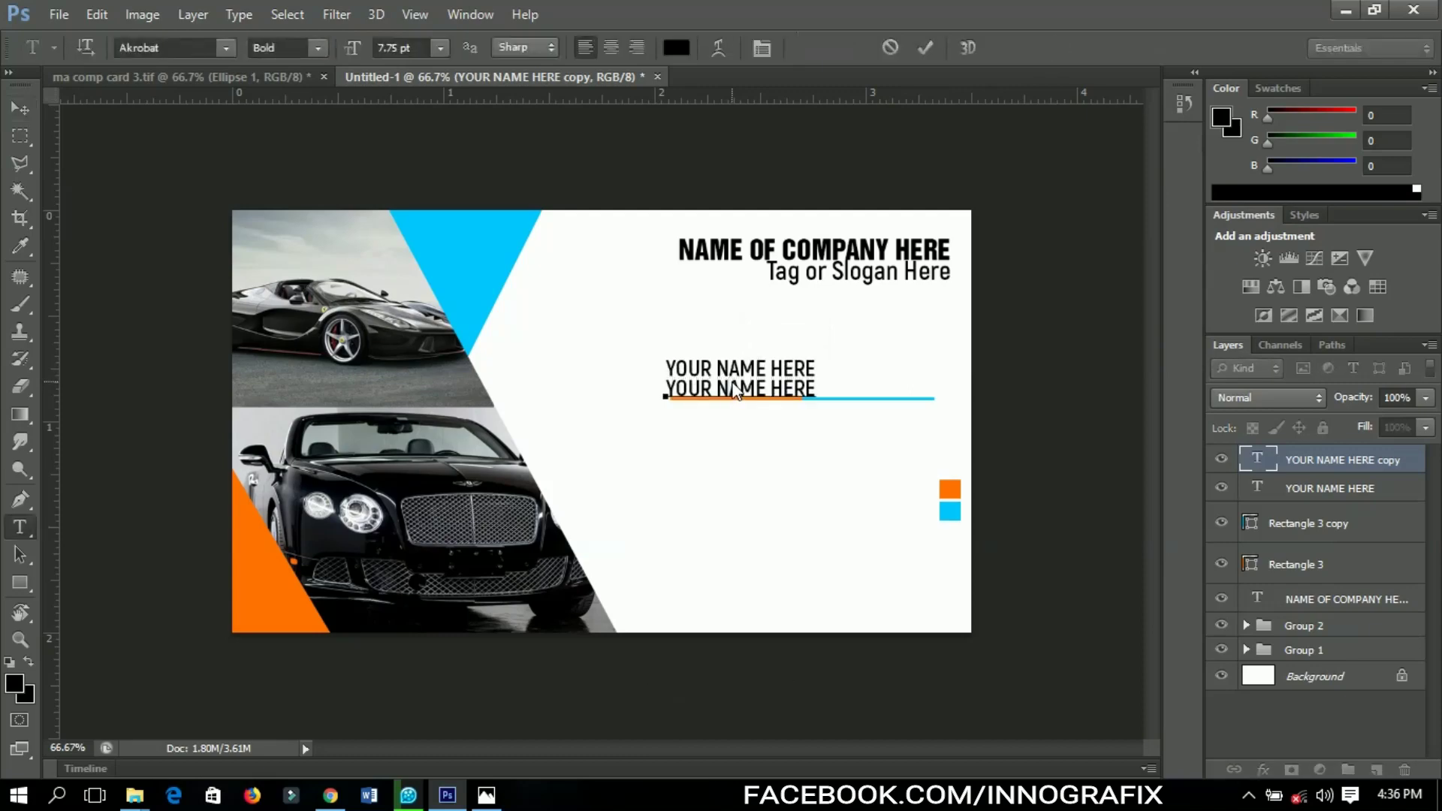
# Replace the copied line's text with 'POSTION HERE'
pyautogui.doubleClick(735, 392)
pyautogui.tripleClick(735, 391)
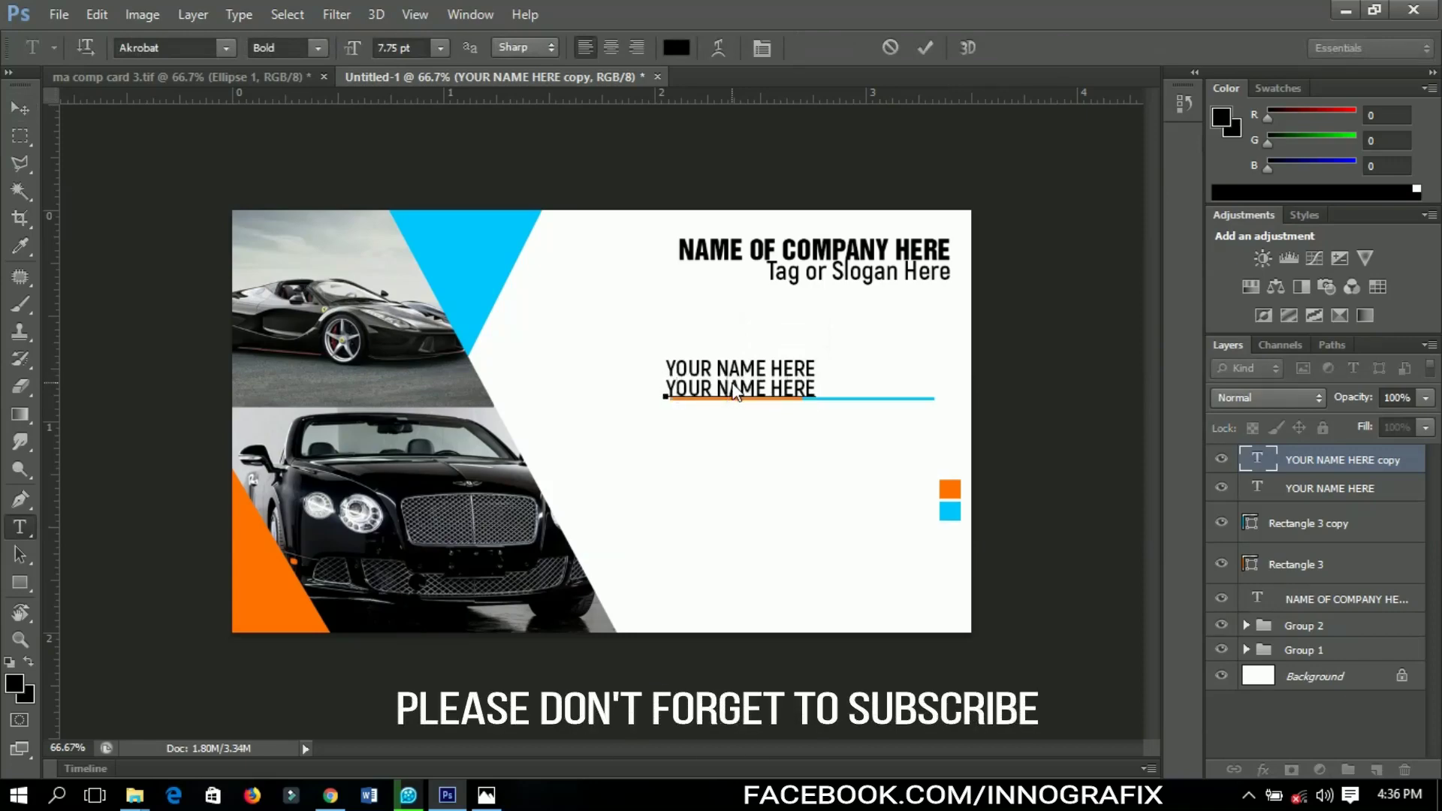
pyautogui.write('POSTION HERE')
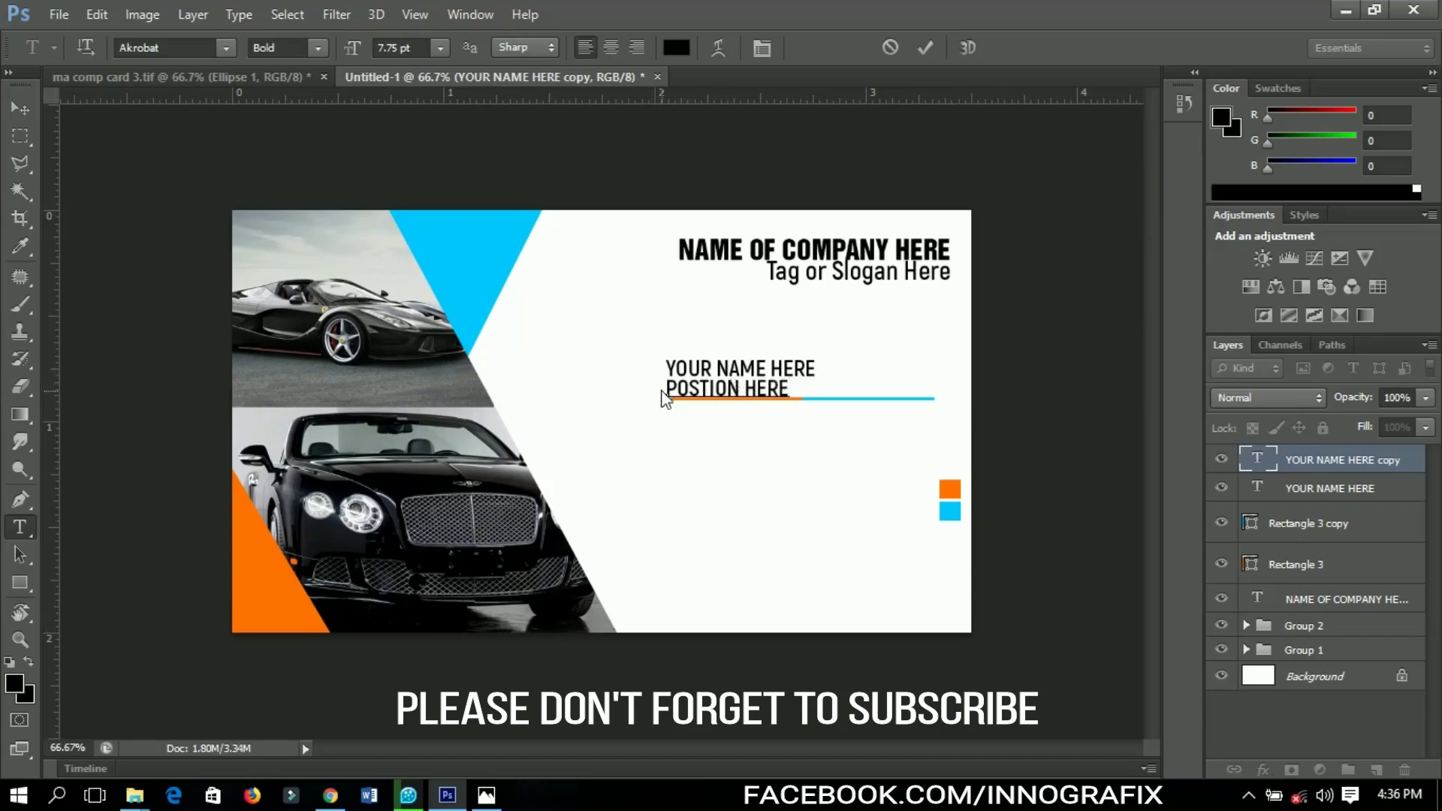
pyautogui.moveTo(664, 398); pyautogui.dragTo(853, 390)
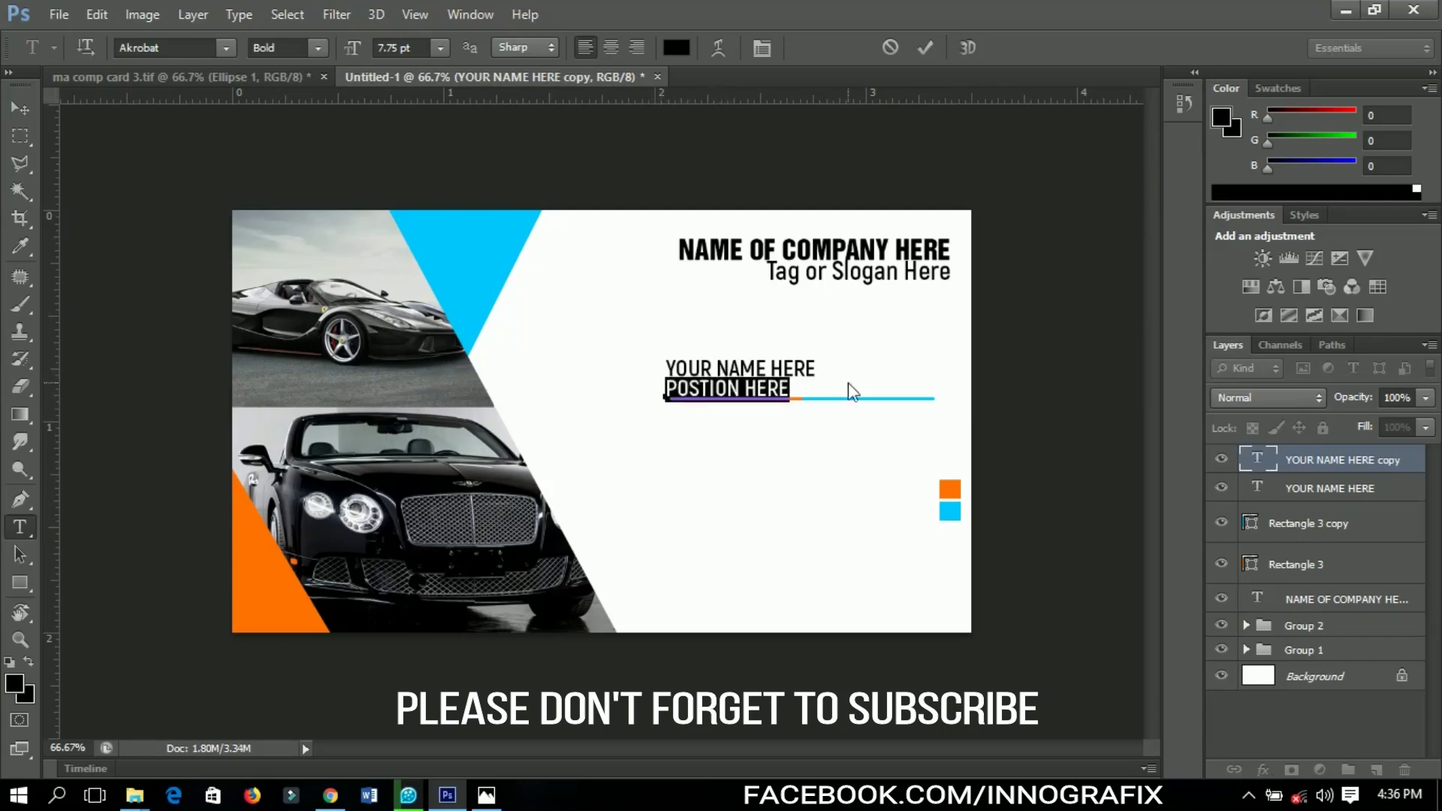
# Make the 'POSTION HERE' line Regular weight in very dark grey (#1c1c1c)
pyautogui.click(309, 48)
pyautogui.click(311, 120)
pyautogui.click(676, 49)
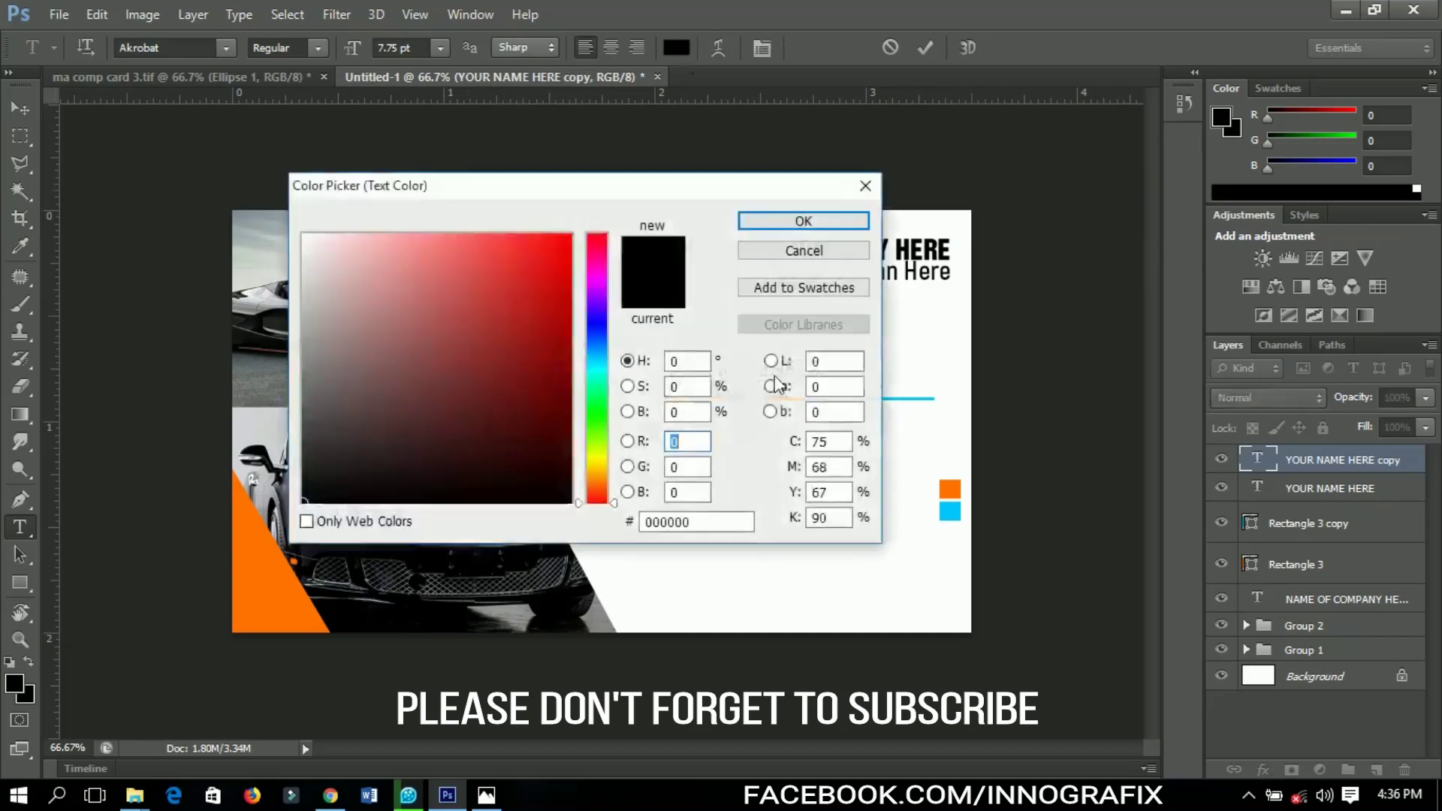
pyautogui.moveTo(492, 185); pyautogui.dragTo(764, 236)
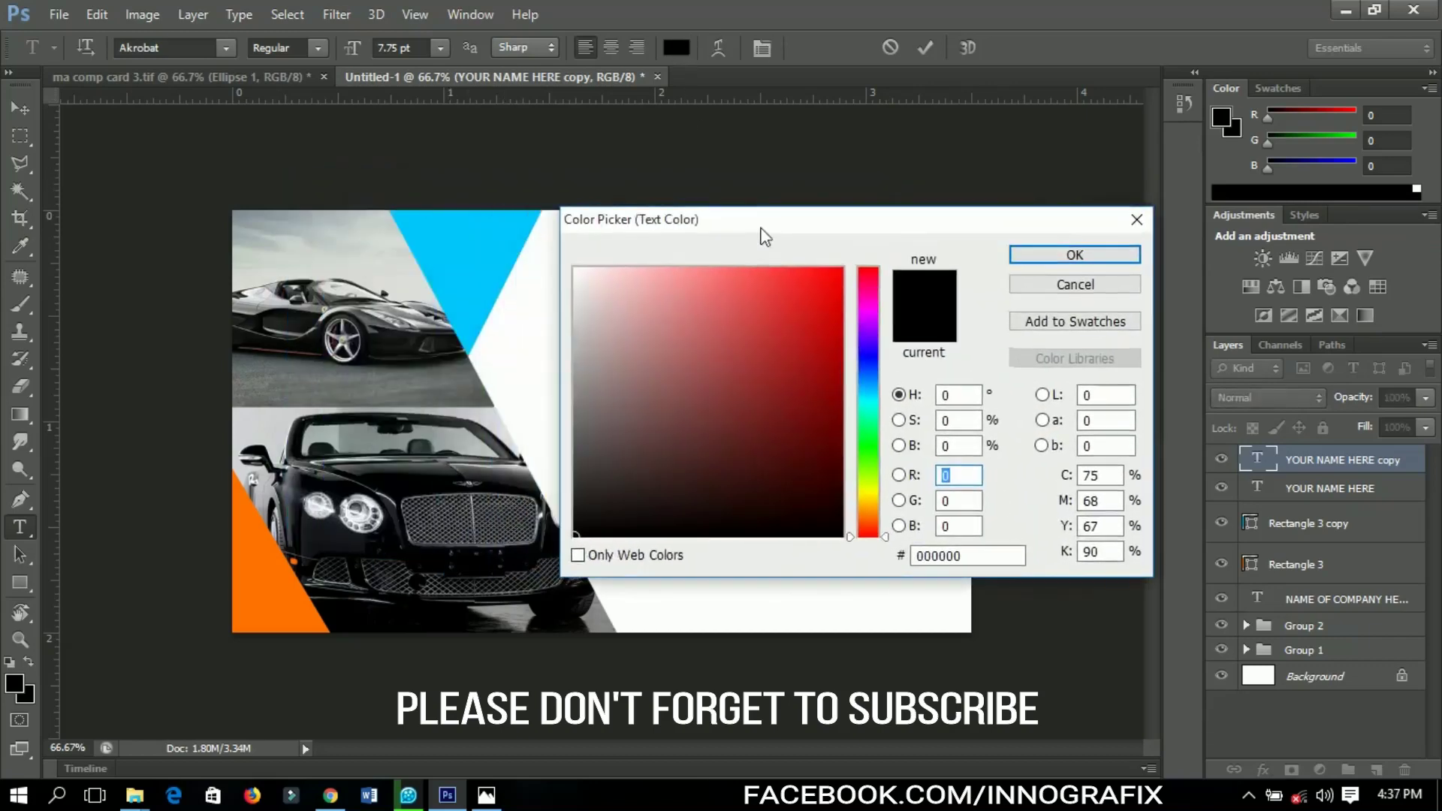
pyautogui.moveTo(583, 517); pyautogui.dragTo(584, 503)
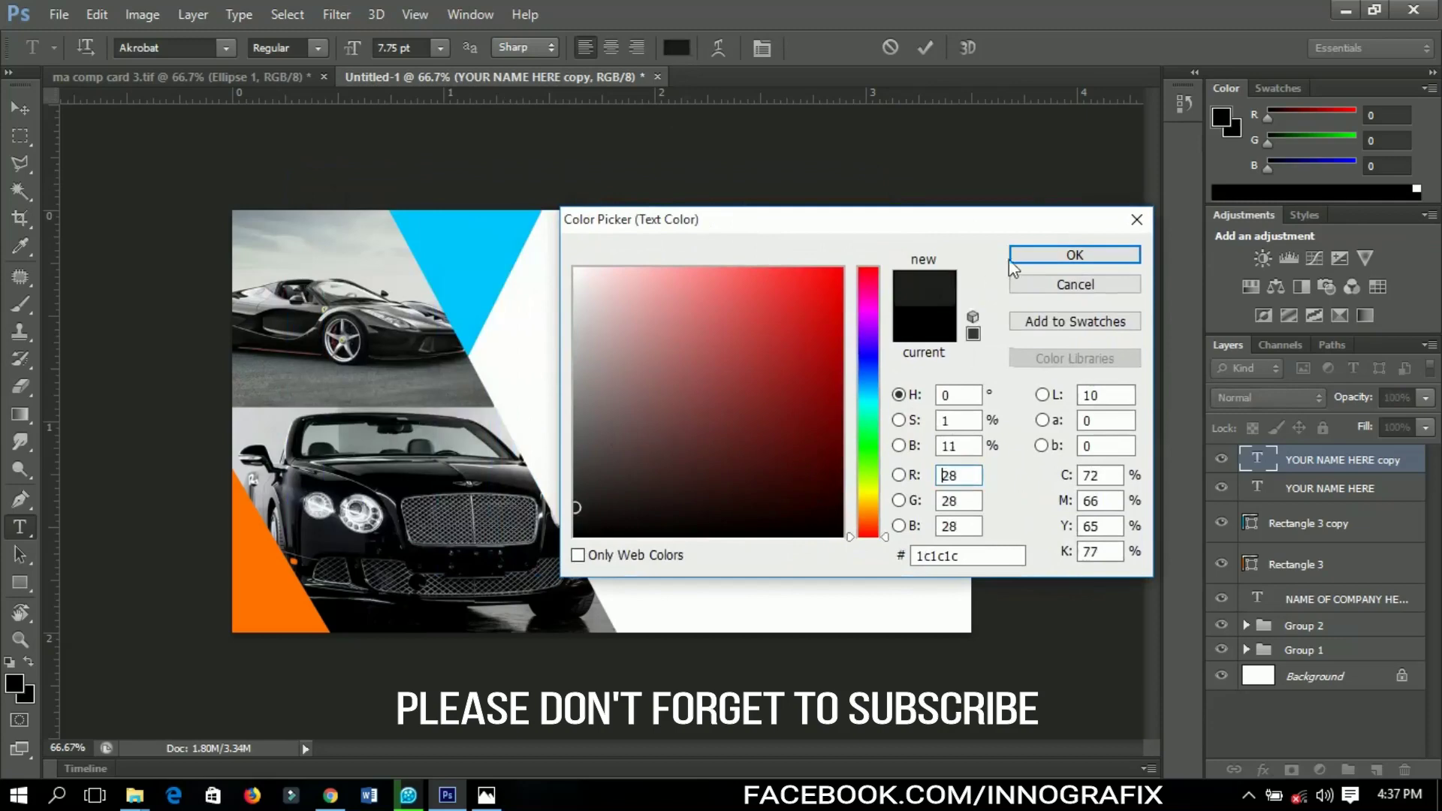
pyautogui.click(1074, 256)
pyautogui.click(20, 109)
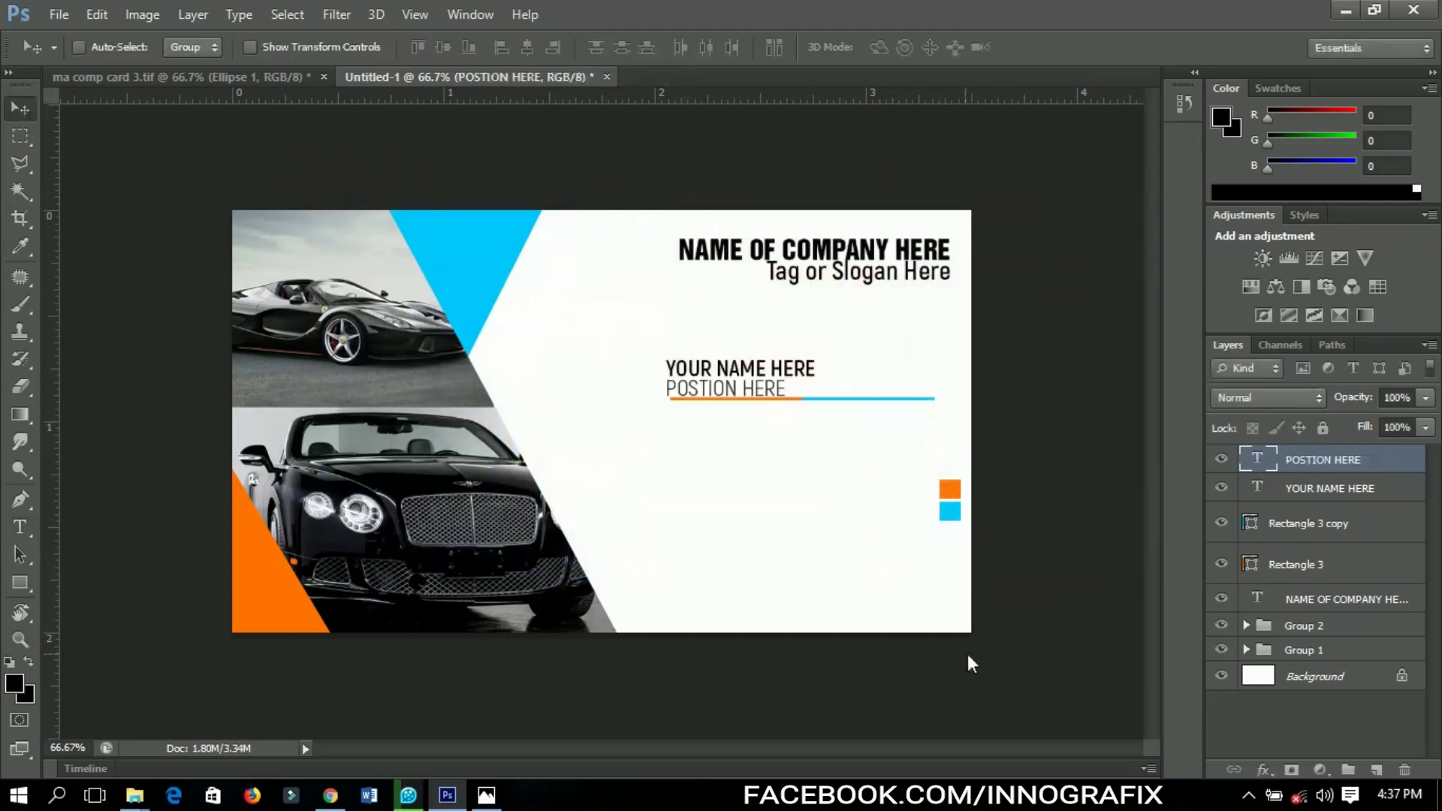
# Align the position line under the name and shift both lines slightly right
pyautogui.hotkey('ctrl', 't')
pyautogui.moveTo(787, 385); pyautogui.dragTo(794, 384)
pyautogui.press('Return')
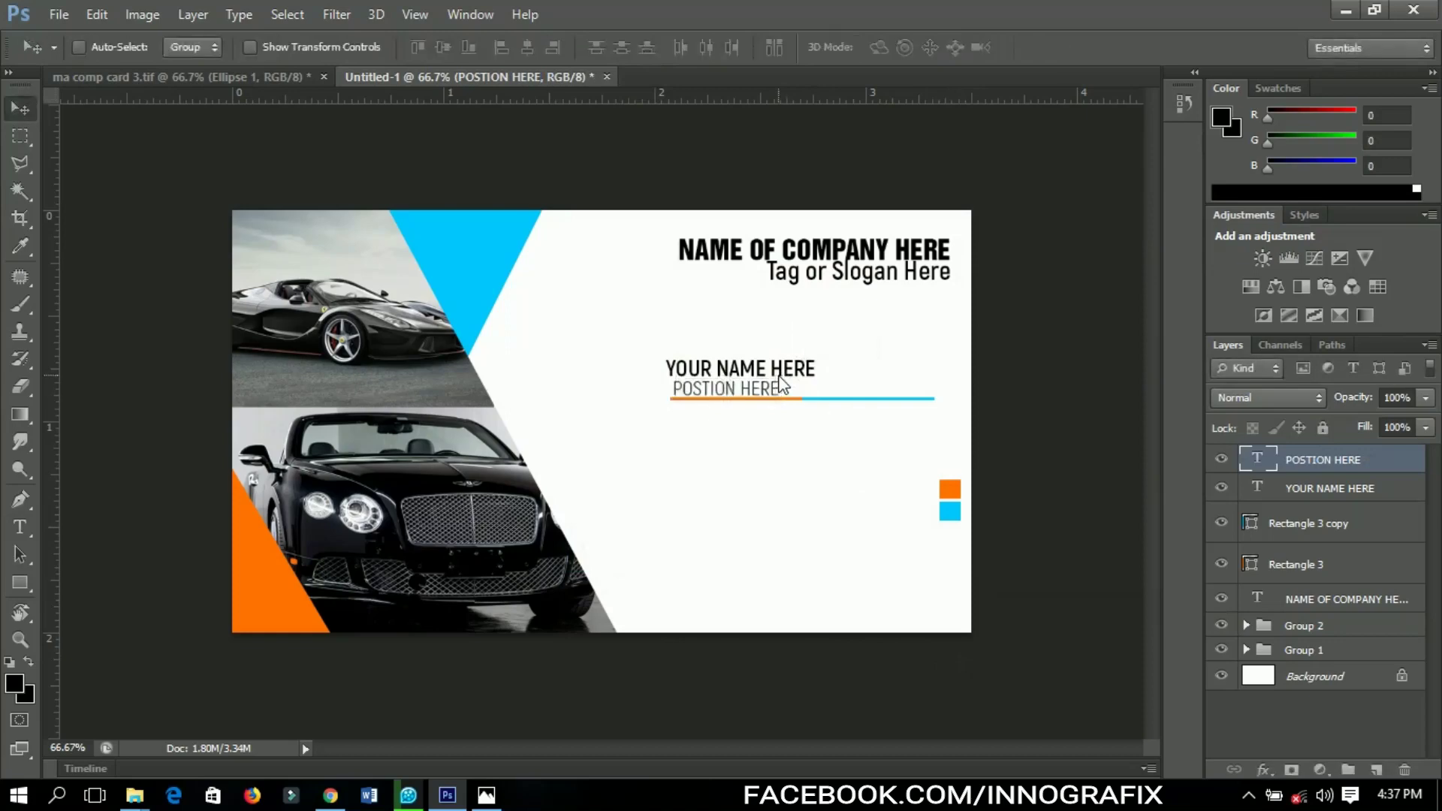
pyautogui.press('Left')
pyautogui.press('Left')
pyautogui.press('Left')
pyautogui.press('Left')
pyautogui.press('Left')
pyautogui.press('Left')
pyautogui.press('Left')
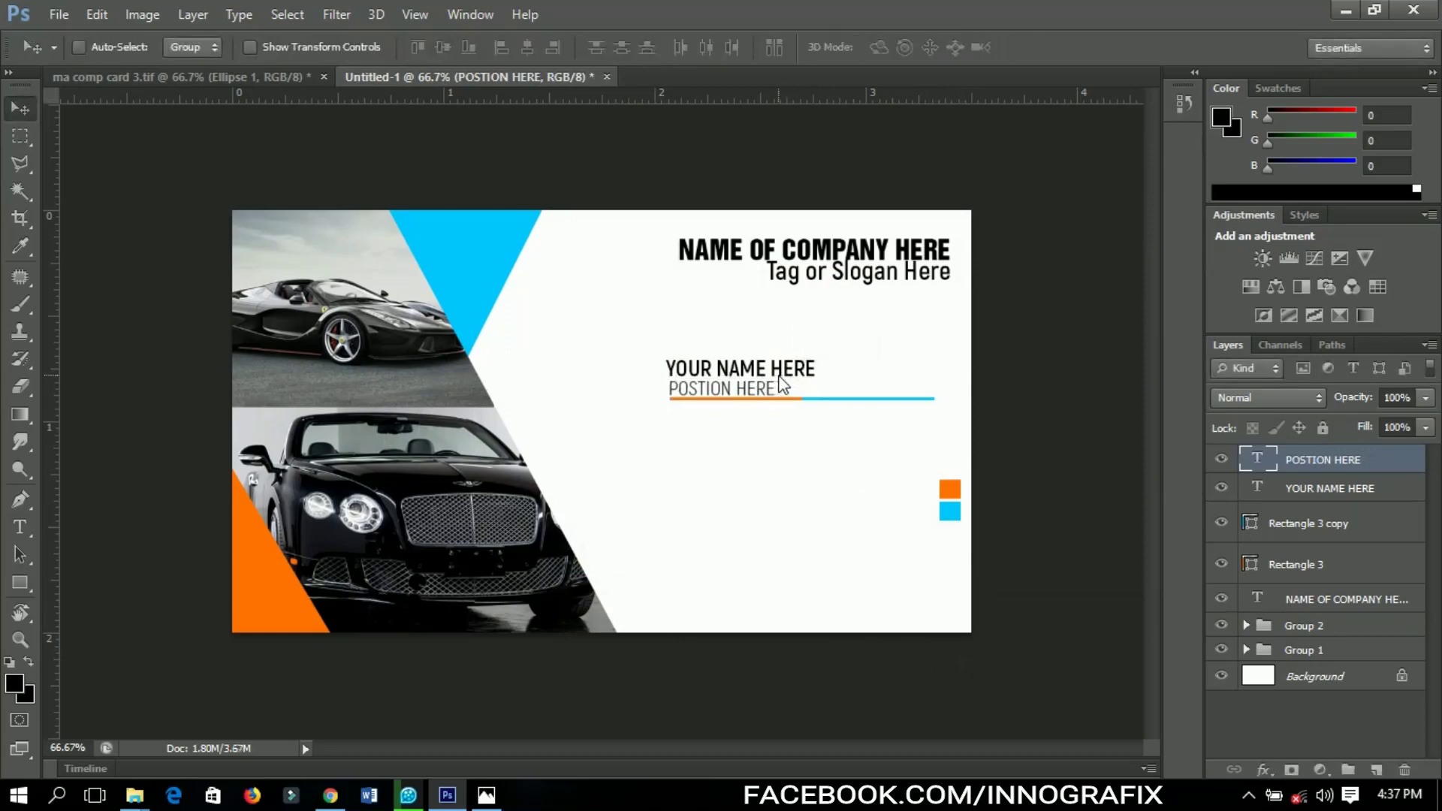
pyautogui.keyDown('shift'); pyautogui.click(1282, 489); pyautogui.keyUp('shift')
pyautogui.press('Right')
pyautogui.press('Right')
pyautogui.press('Right')
pyautogui.press('Right')
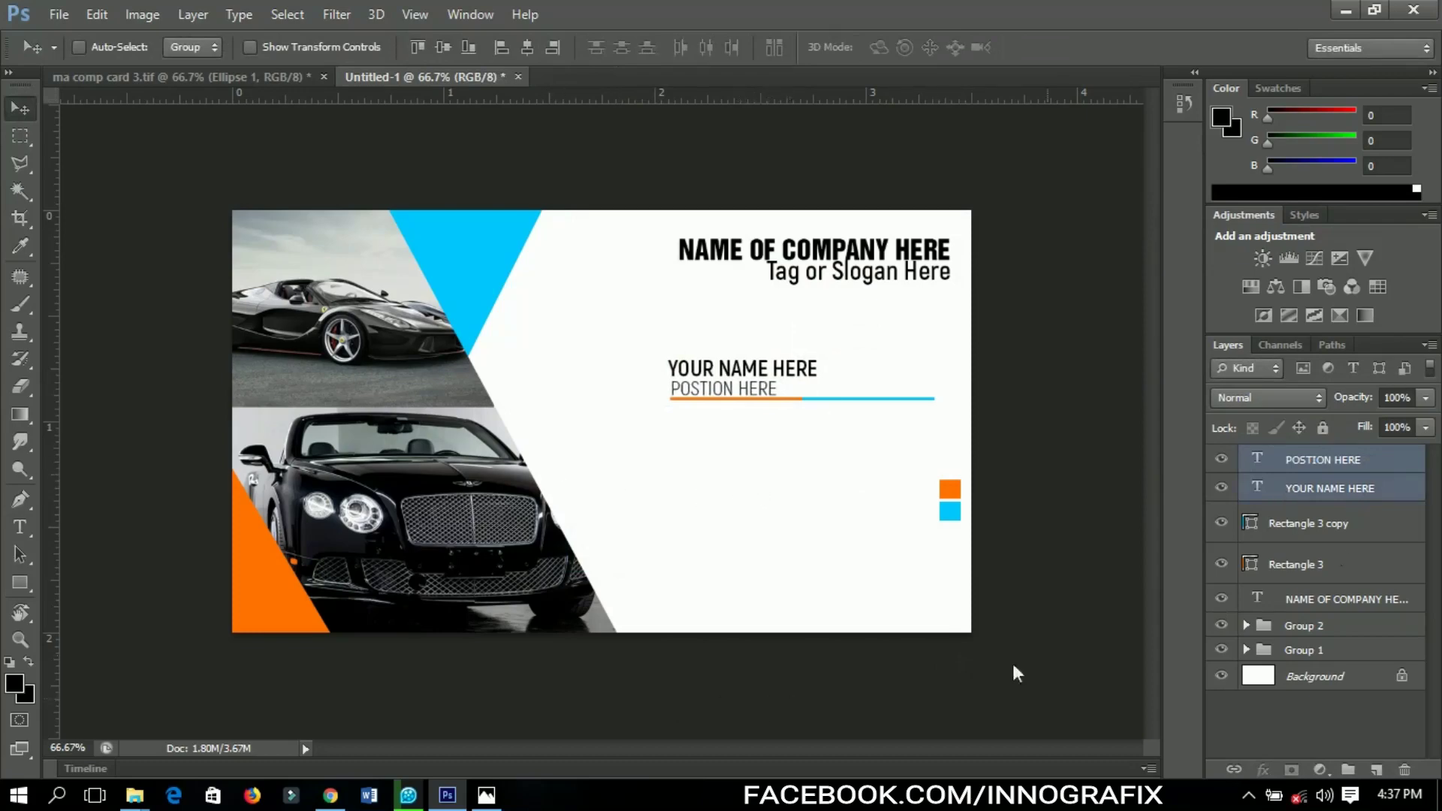
# Draw a small ellipse below the text lines with the Ellipse tool
pyautogui.click(1354, 454)
pyautogui.click(20, 583)
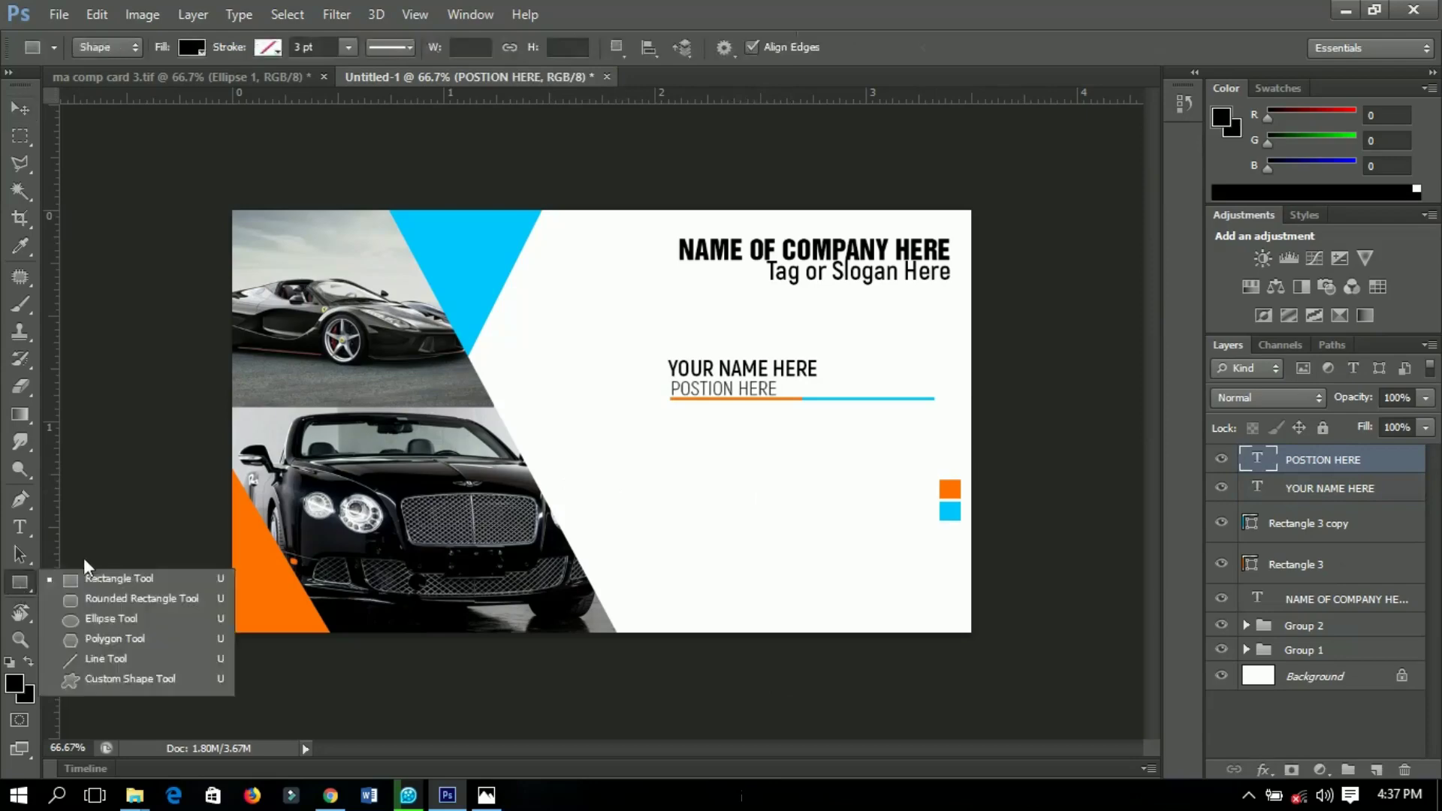
pyautogui.click(98, 620)
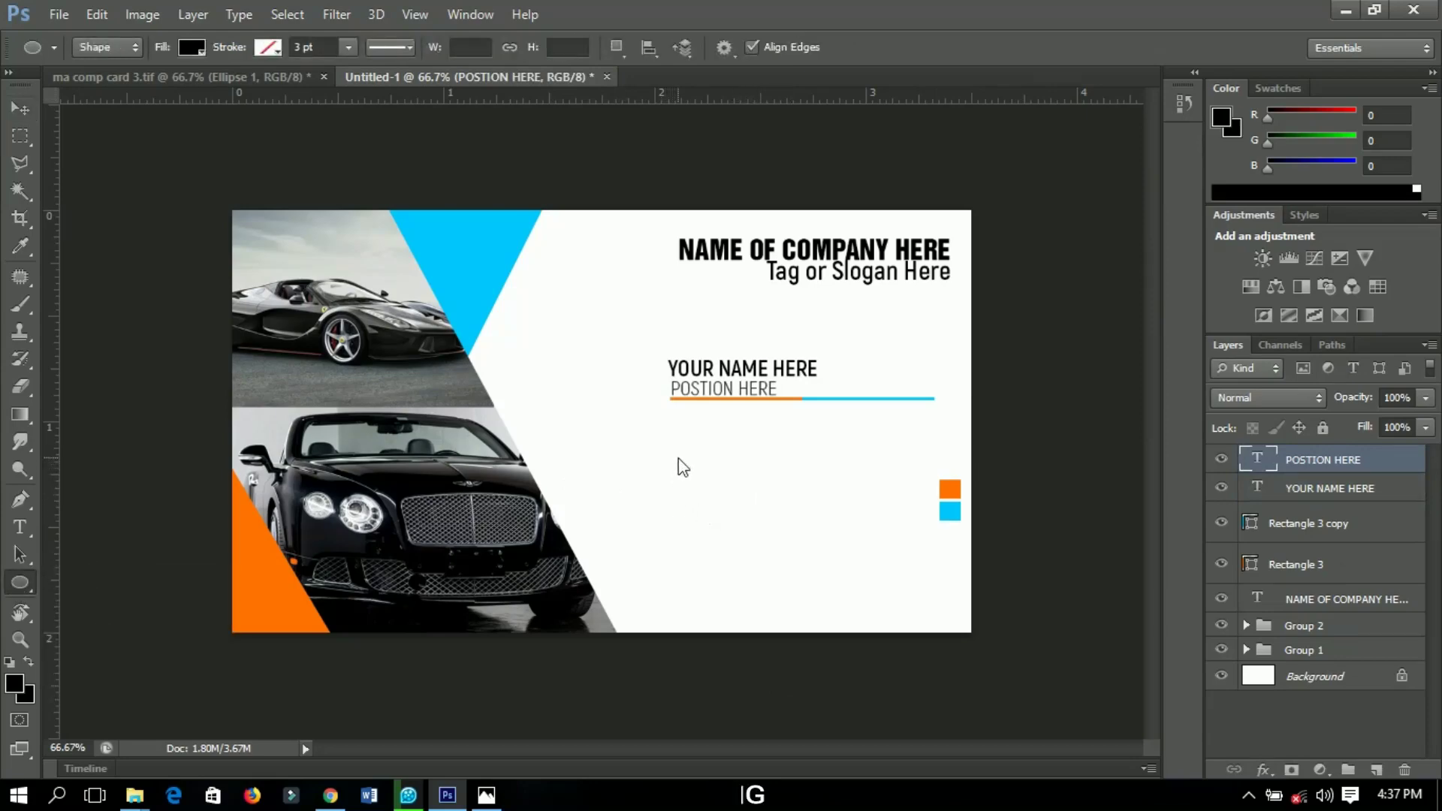
pyautogui.moveTo(678, 458); pyautogui.dragTo(704, 500)
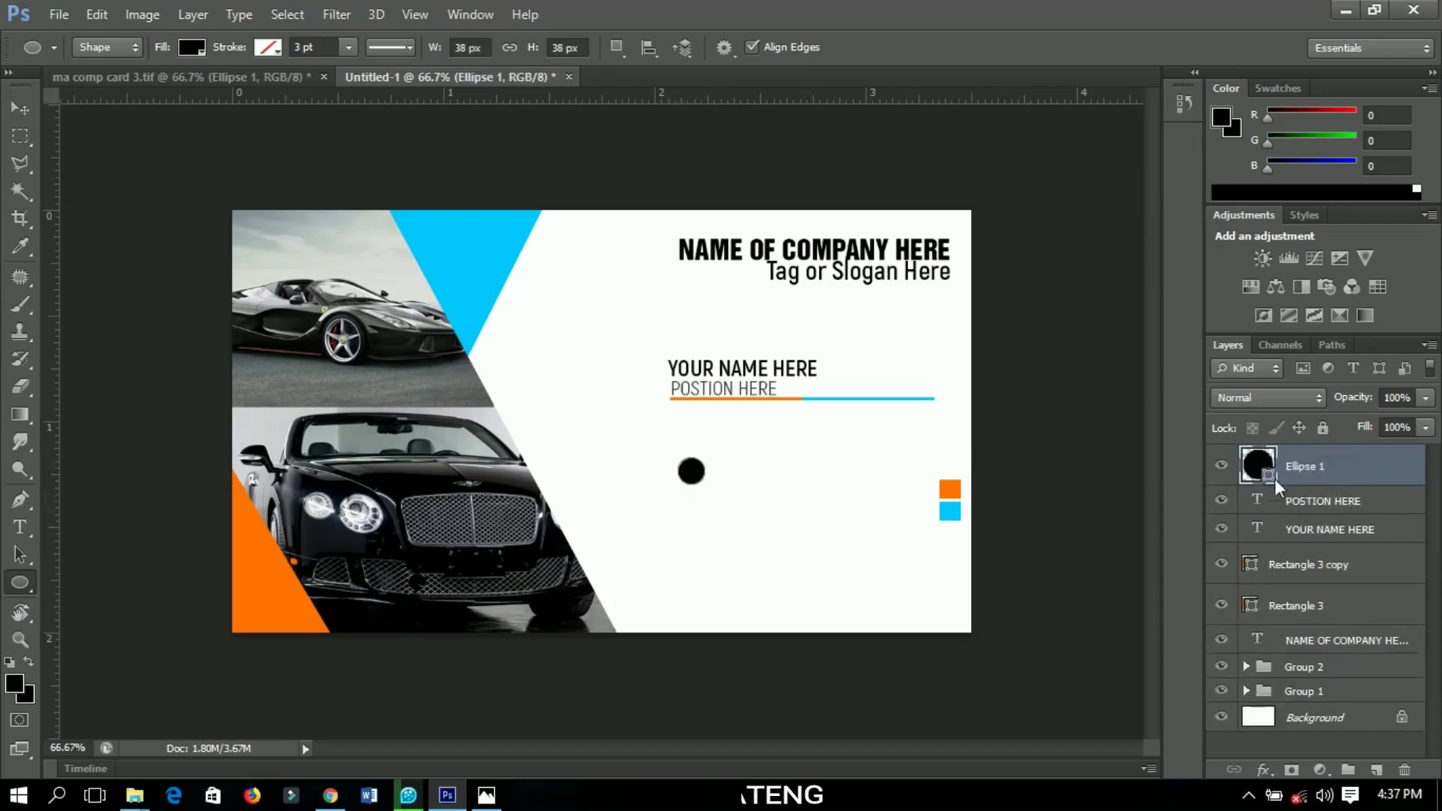
# Fill the circle with the orange sampled from the orange square
pyautogui.doubleClick(1272, 472)
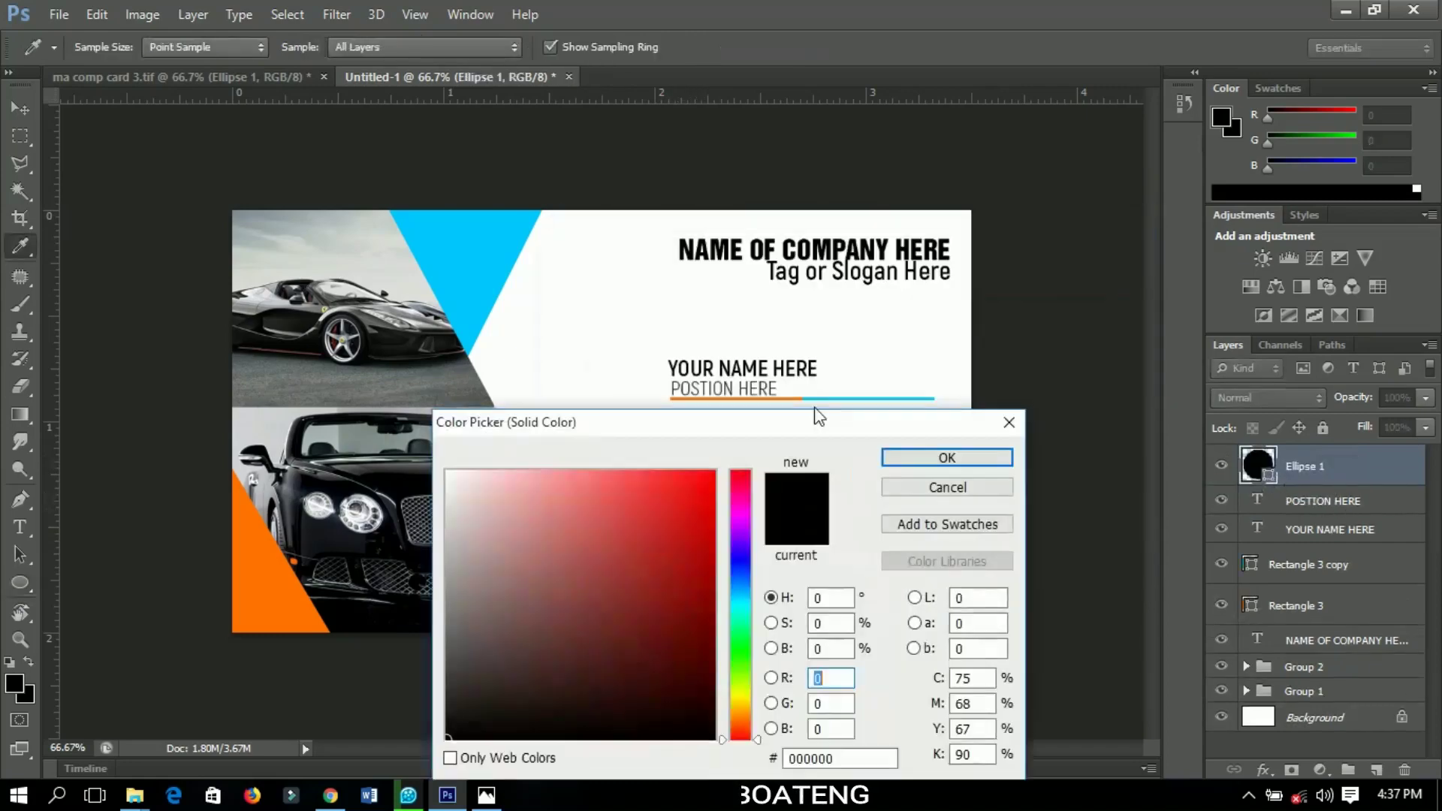
pyautogui.moveTo(751, 496); pyautogui.dragTo(710, 546)
pyautogui.click(950, 489)
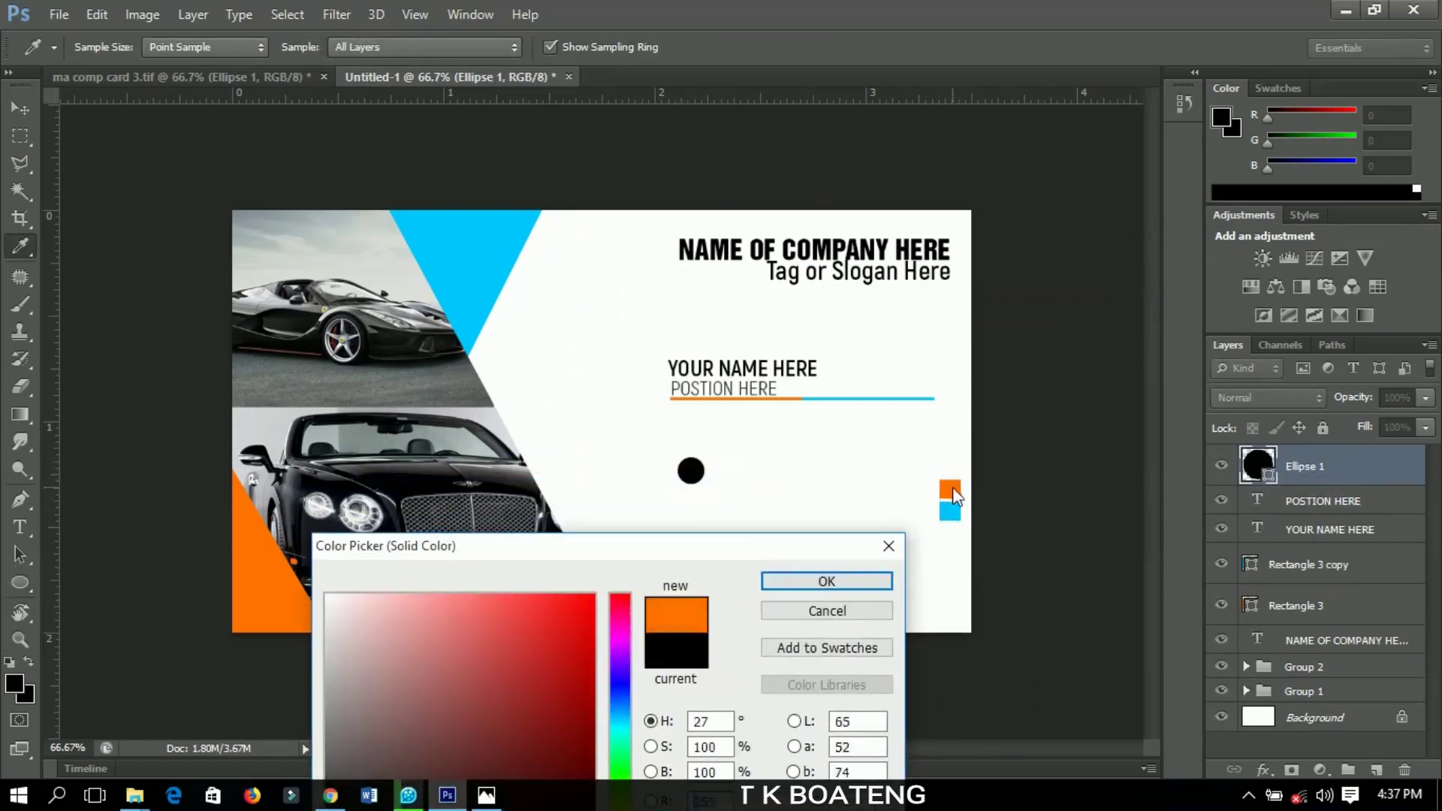
pyautogui.click(823, 581)
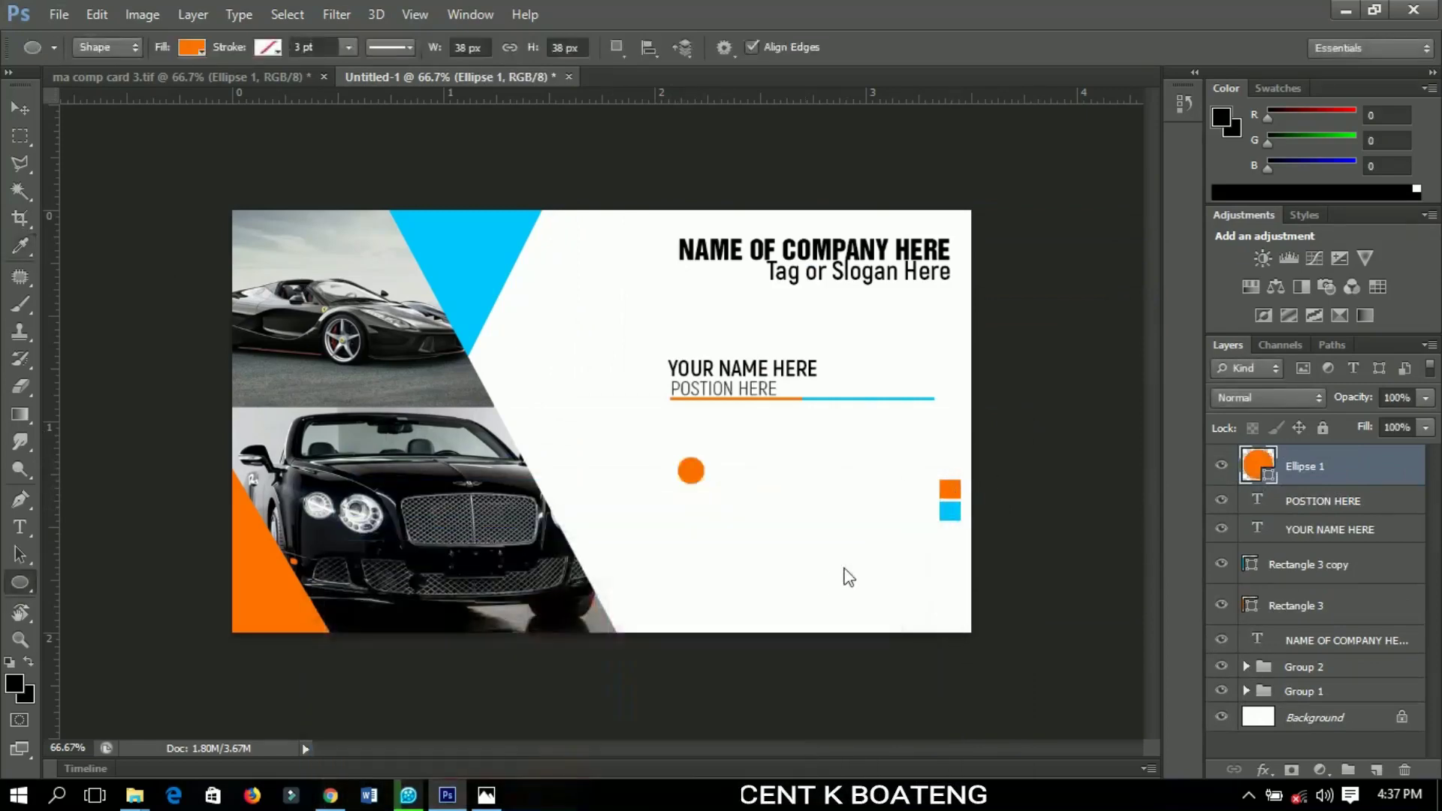
pyautogui.click(34, 117)
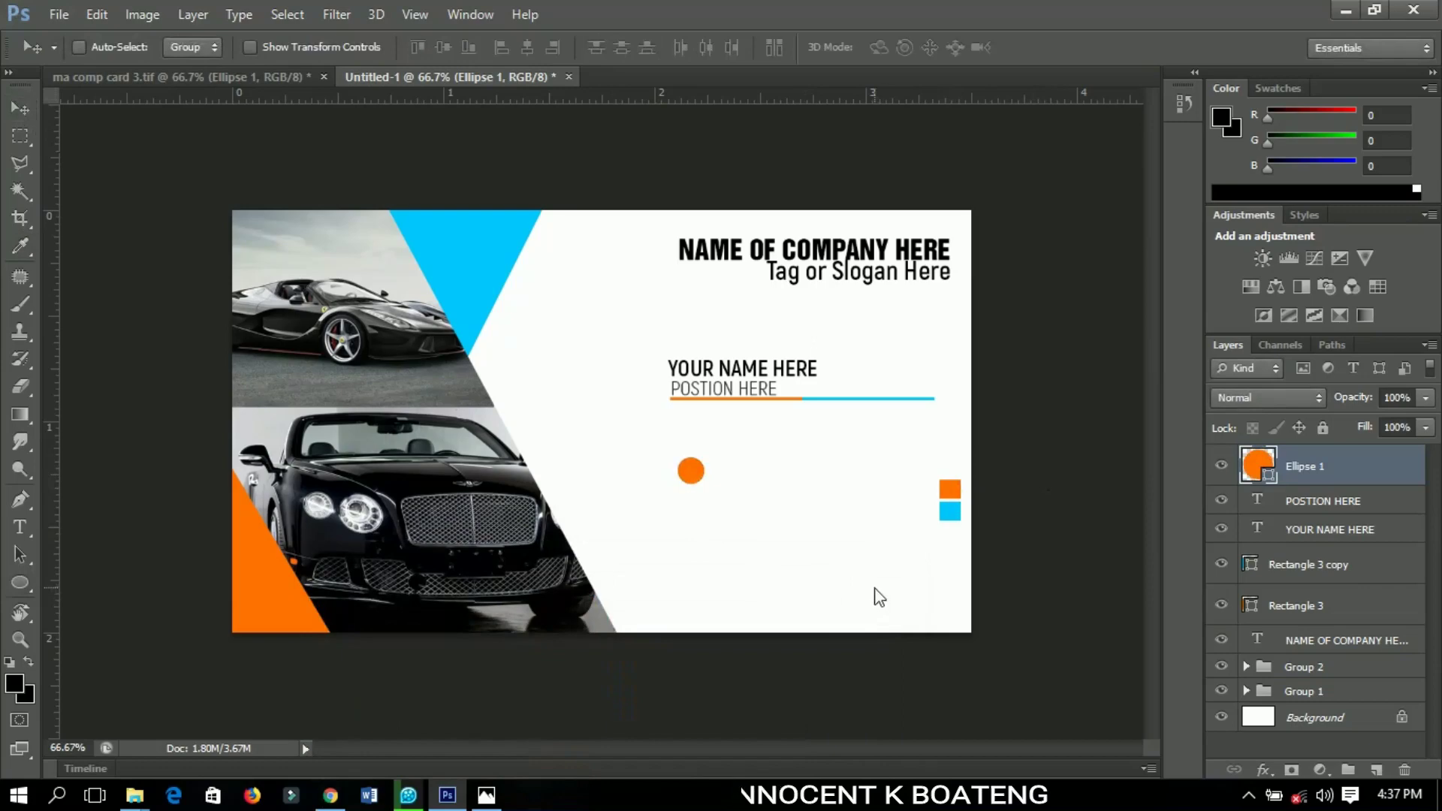
# Enlarge the orange circle slightly, to about 121%, around its centre
pyautogui.hotkey('ctrl', 't')
pyautogui.moveTo(709, 484); pyautogui.dragTo(713, 490)
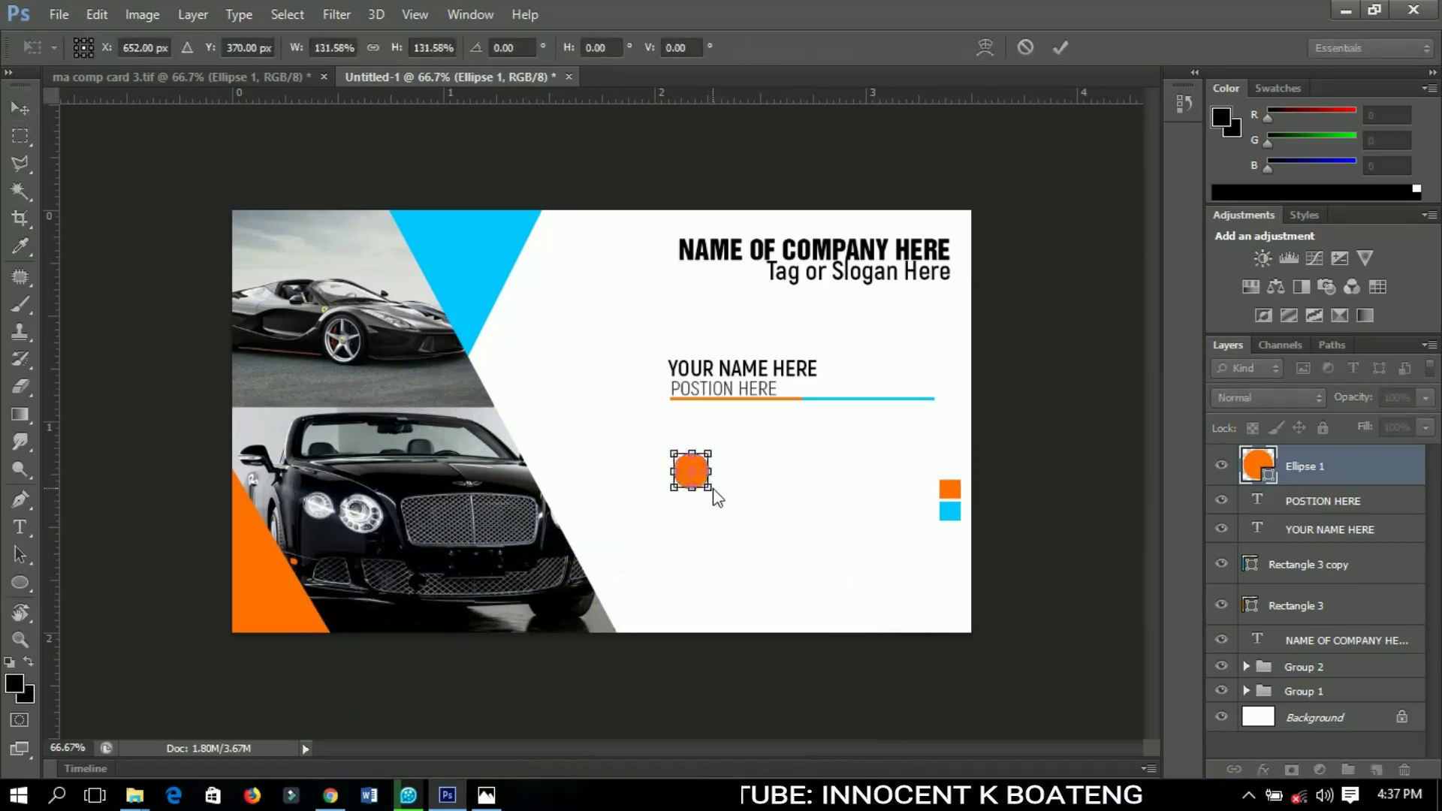
pyautogui.hotkey('ctrl', '1')
pyautogui.hotkey('ctrl', '+')
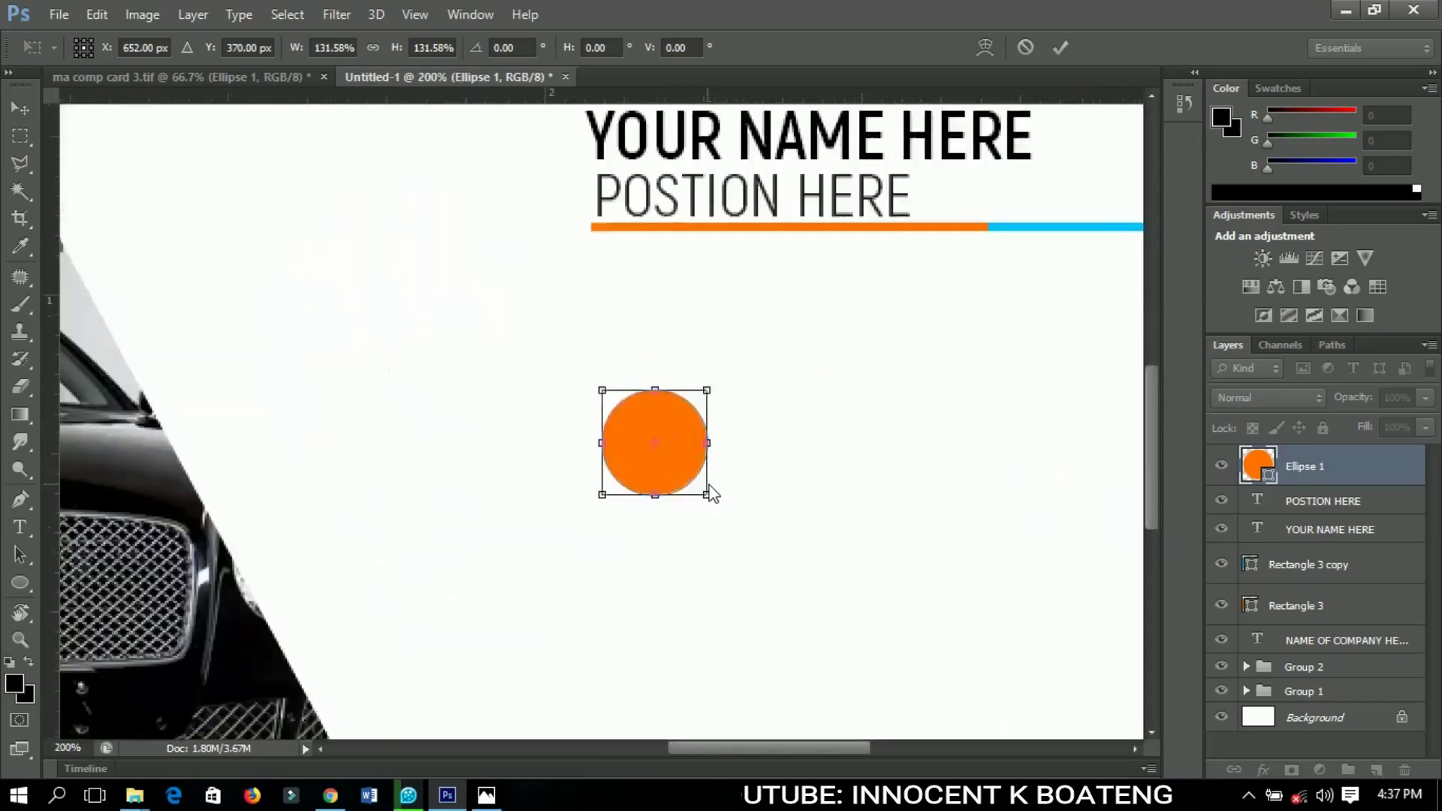
pyautogui.moveTo(706, 492); pyautogui.dragTo(700, 495)
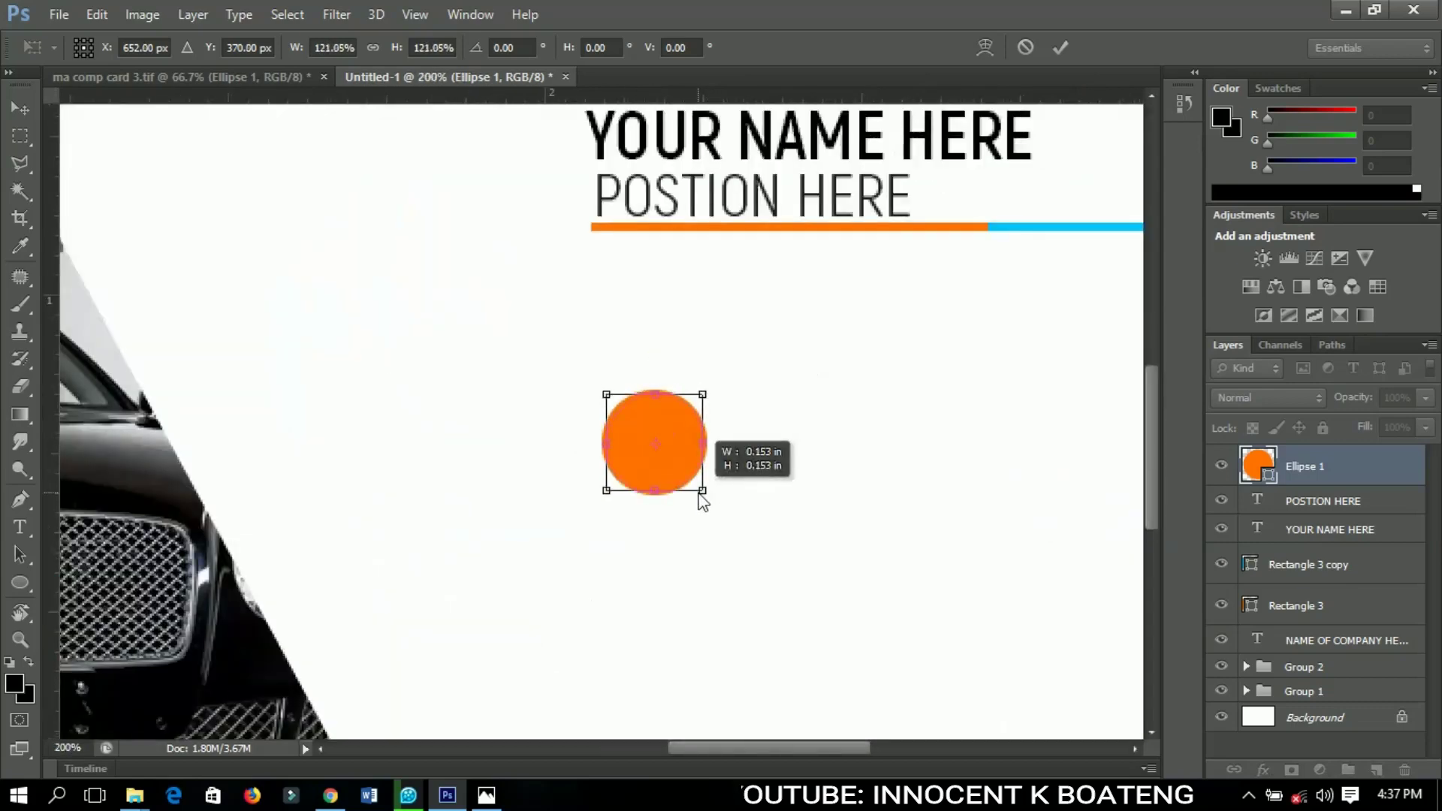
pyautogui.press('Return')
pyautogui.hotkey('ctrl', '0')
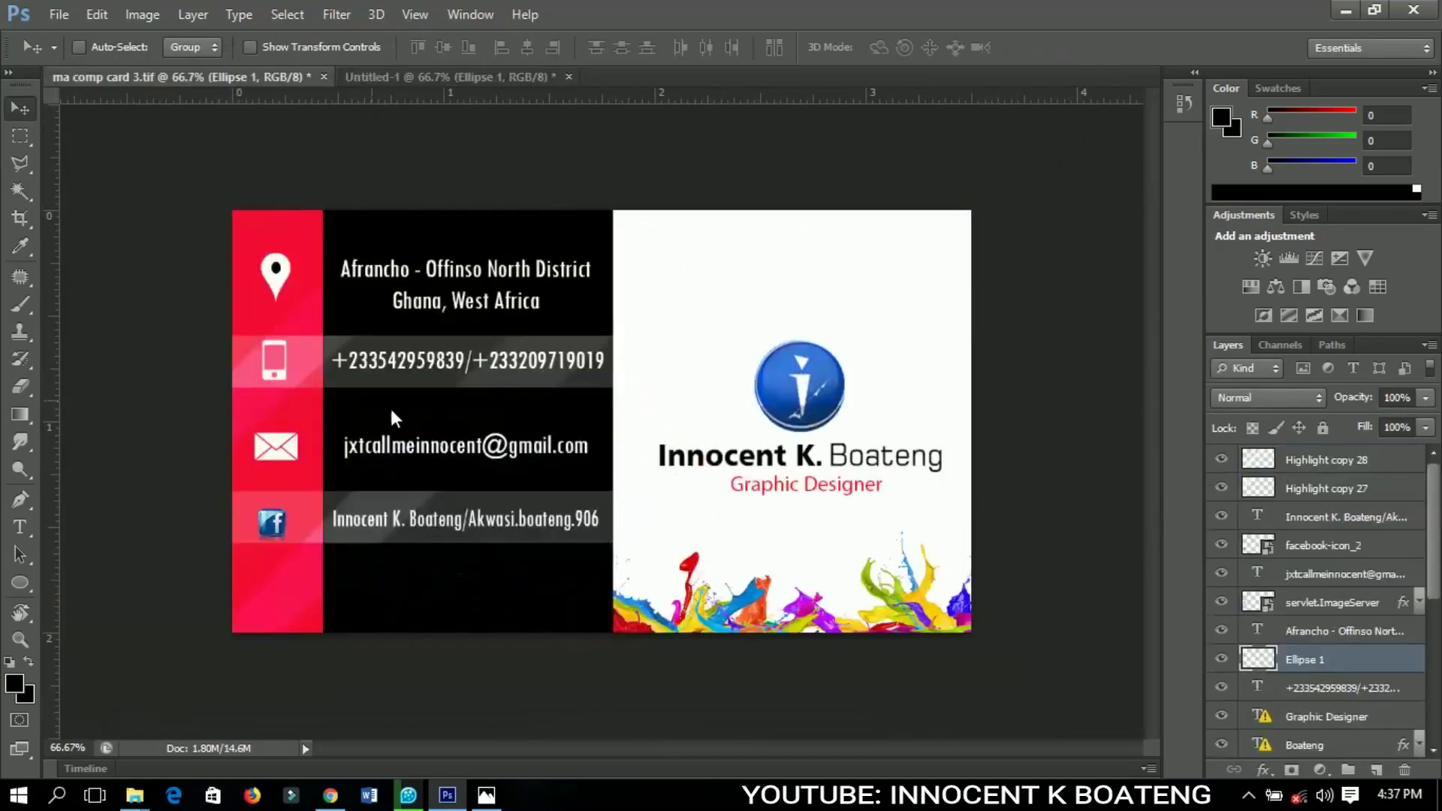
# Copy the smartphone icon layer from the contact card onto the orange circle
pyautogui.rightClick(278, 374)
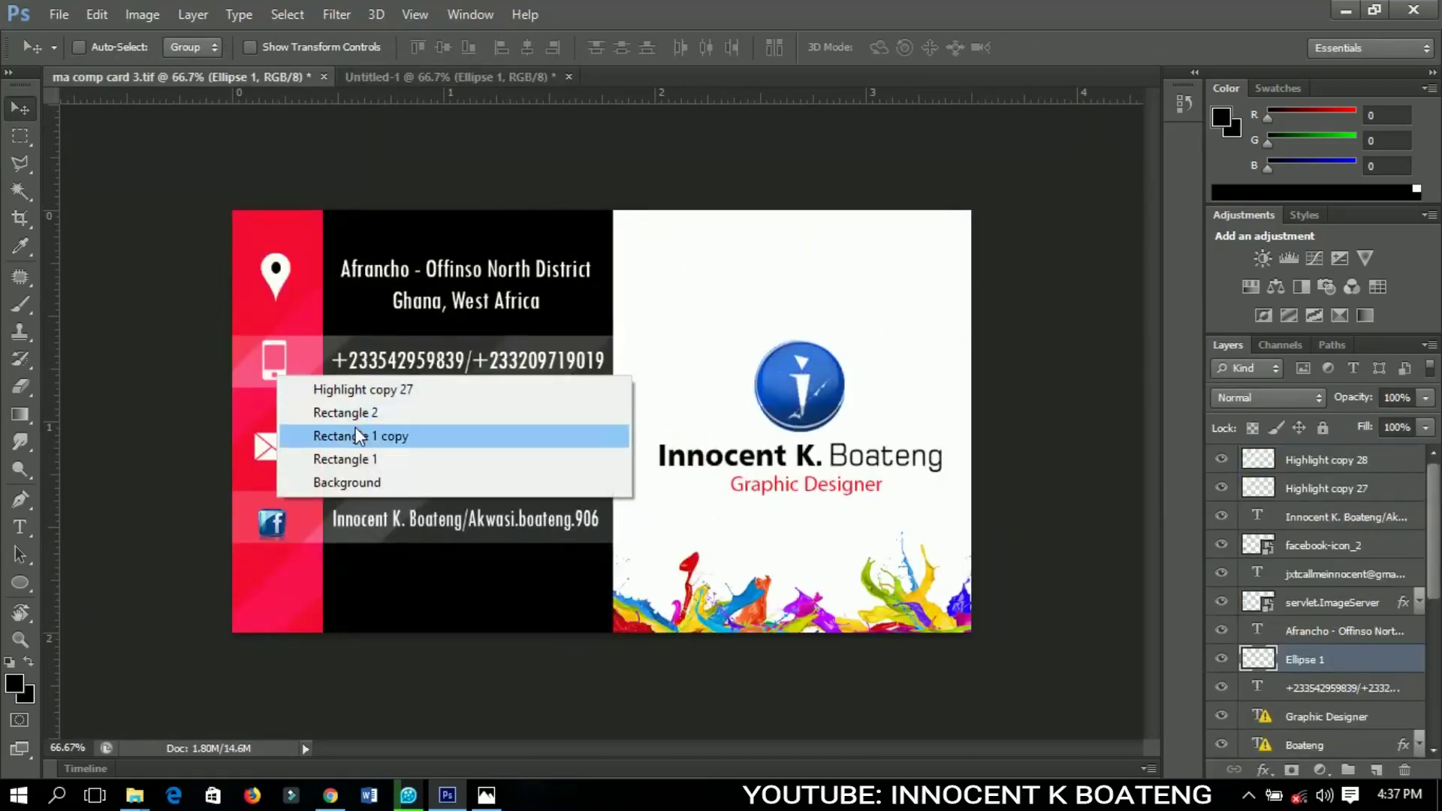
pyautogui.click(286, 354)
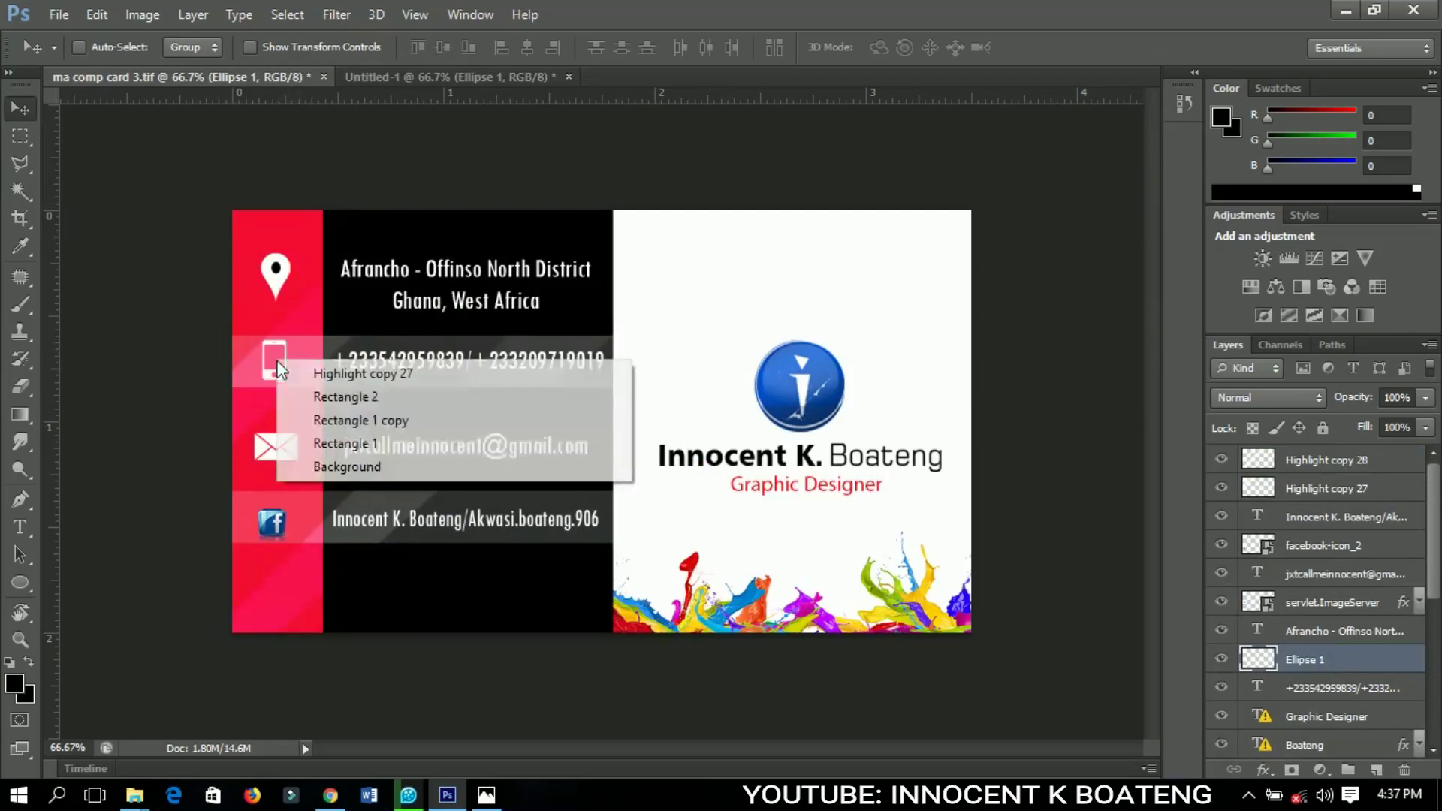
pyautogui.rightClick(269, 367)
pyautogui.click(264, 371)
pyautogui.rightClick(267, 373)
pyautogui.click(312, 412)
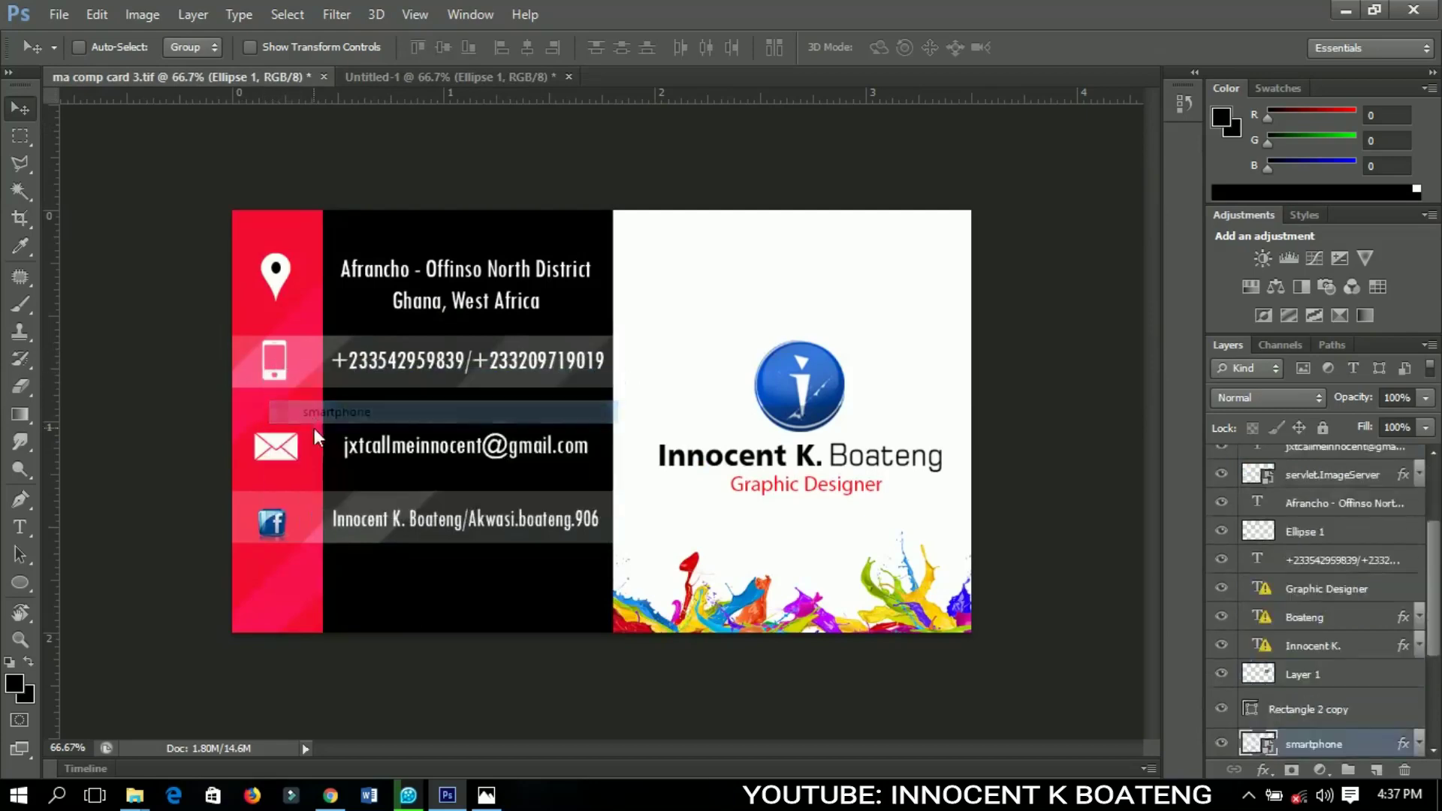
pyautogui.moveTo(510, 71); pyautogui.dragTo(698, 493)
# Shrink the phone icon to fit the circle and centre it inside
pyautogui.scroll(2, 706, 481)
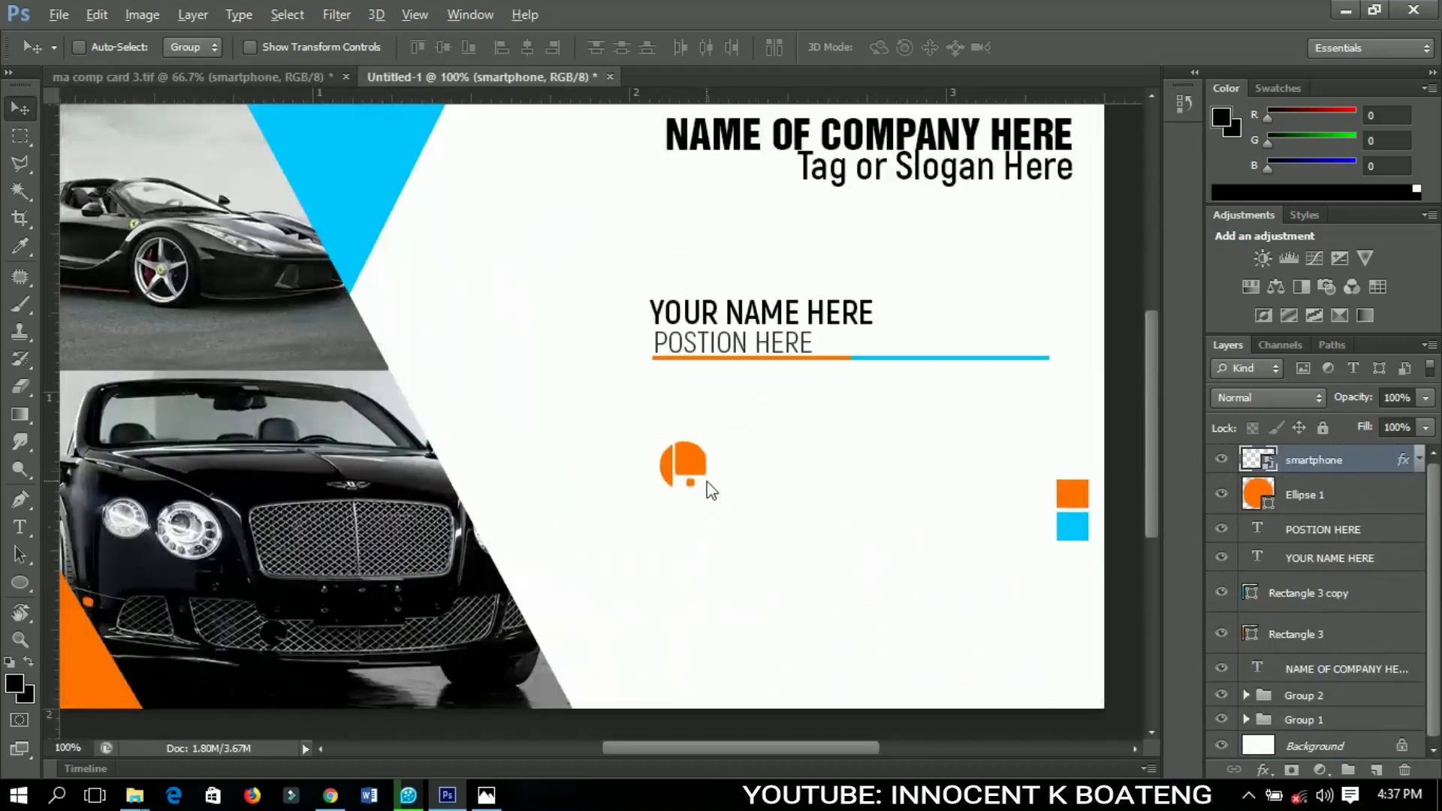
pyautogui.hotkey('ctrl', 't')
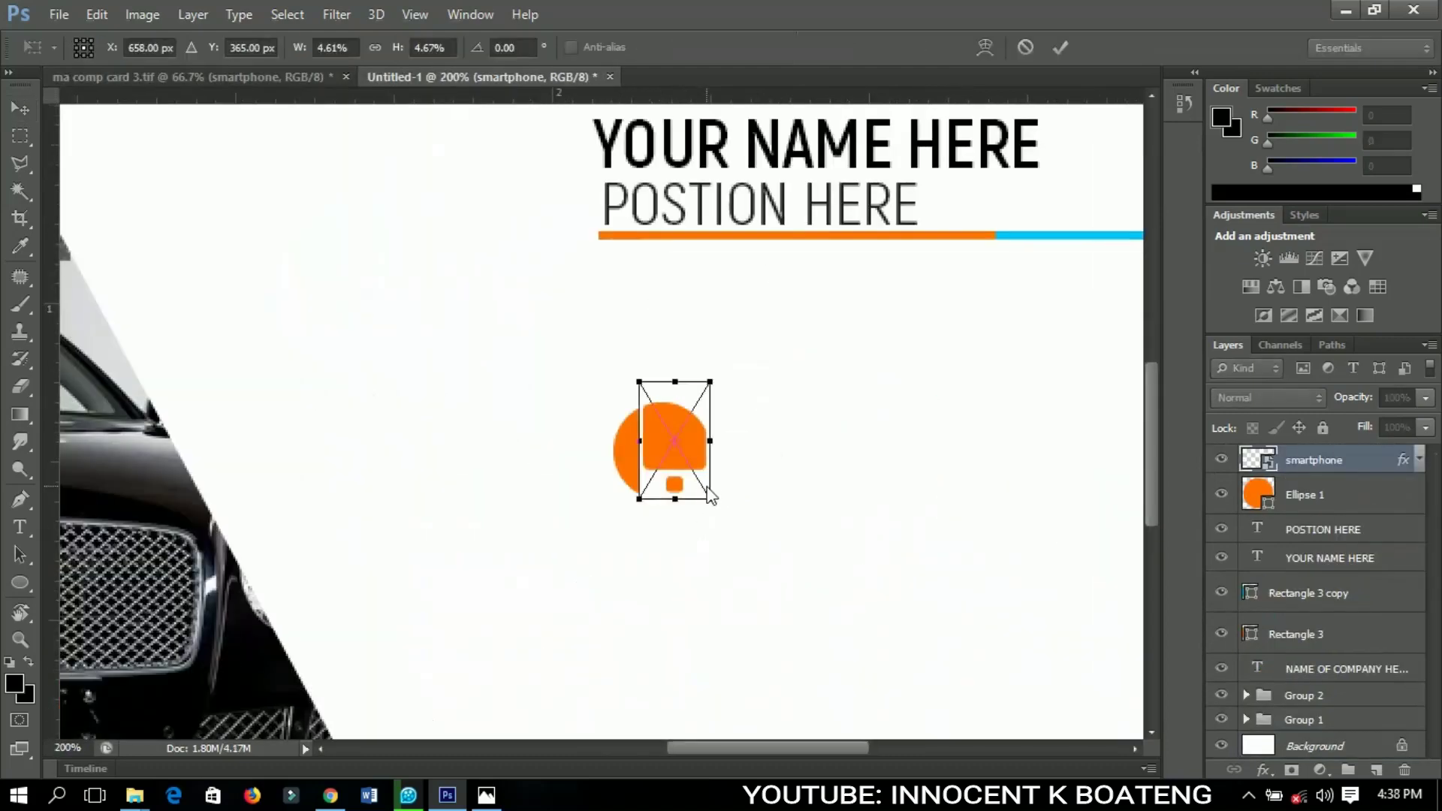
pyautogui.moveTo(711, 501); pyautogui.dragTo(690, 490)
pyautogui.press('Return')
pyautogui.hotkey('ctrl', 't')
pyautogui.press('Return')
pyautogui.press('Down')
pyautogui.press('Down')
pyautogui.press('Down')
pyautogui.press('Down')
pyautogui.hotkey('ctrl', 't')
pyautogui.moveTo(685, 497); pyautogui.dragTo(684, 492)
pyautogui.press('Return')
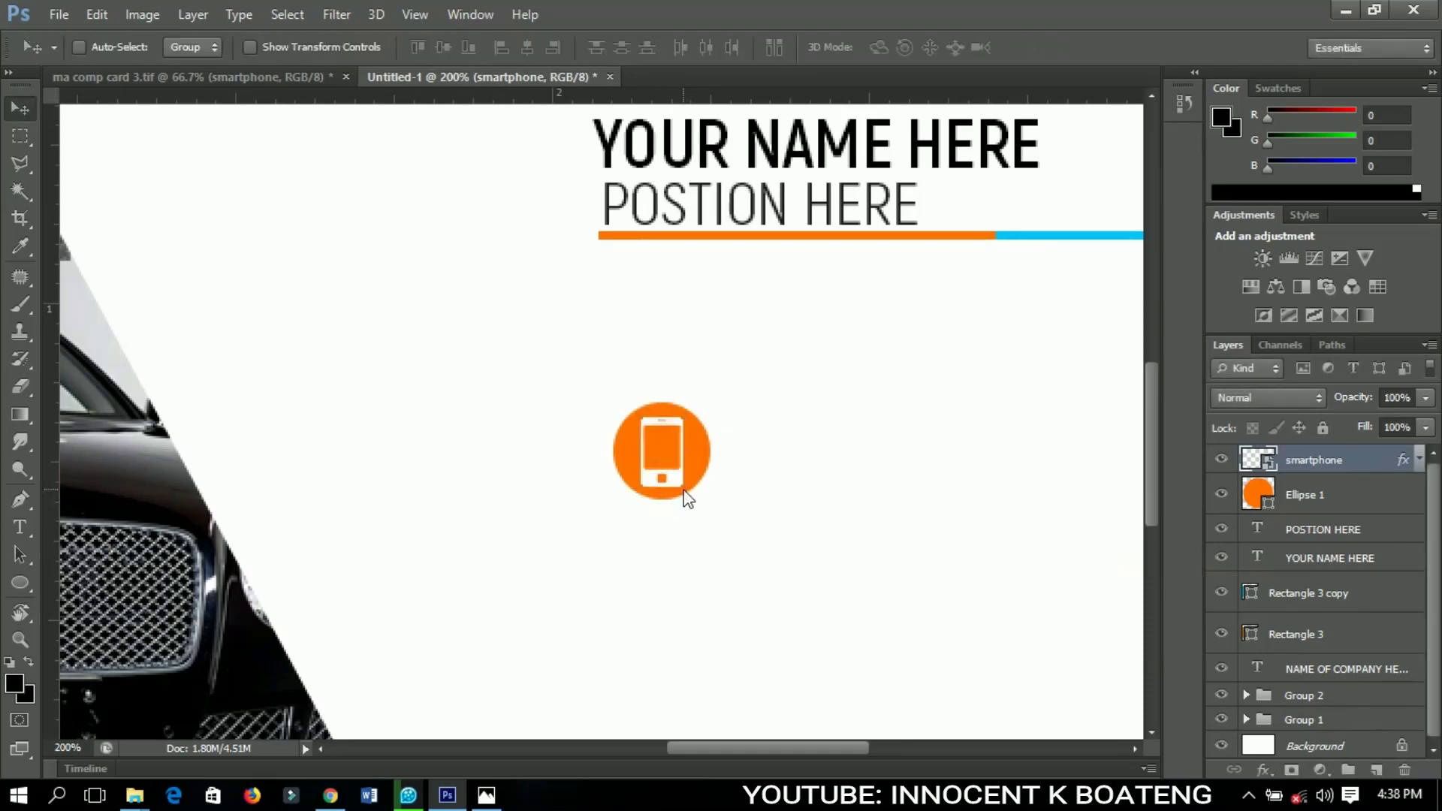
pyautogui.press('Up')
pyautogui.press('Up')
pyautogui.hotkey('ctrl', '-')
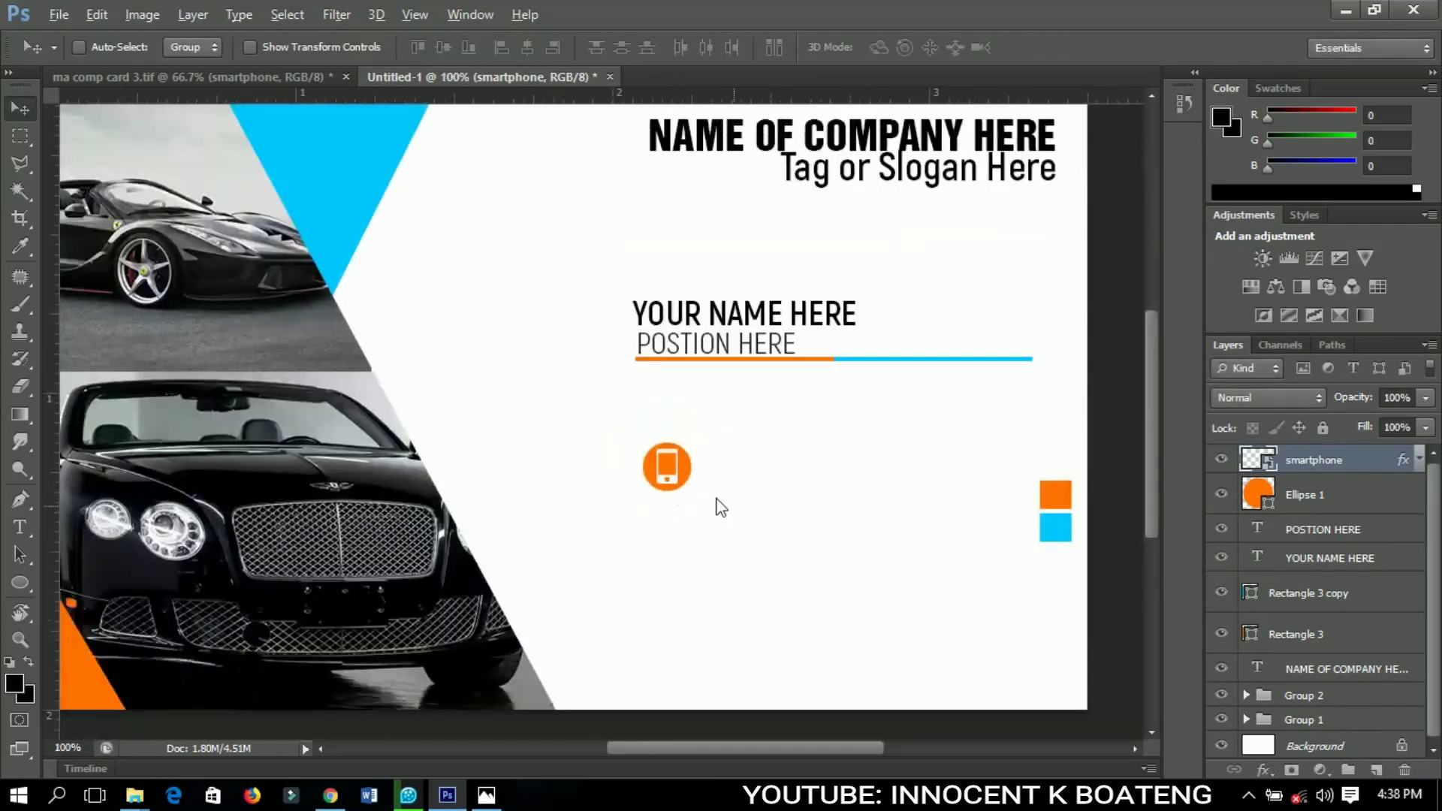
# Duplicate the circle and phone icon twice downward, evening out the middle copy's spacing
pyautogui.hotkey('ctrl', '-')
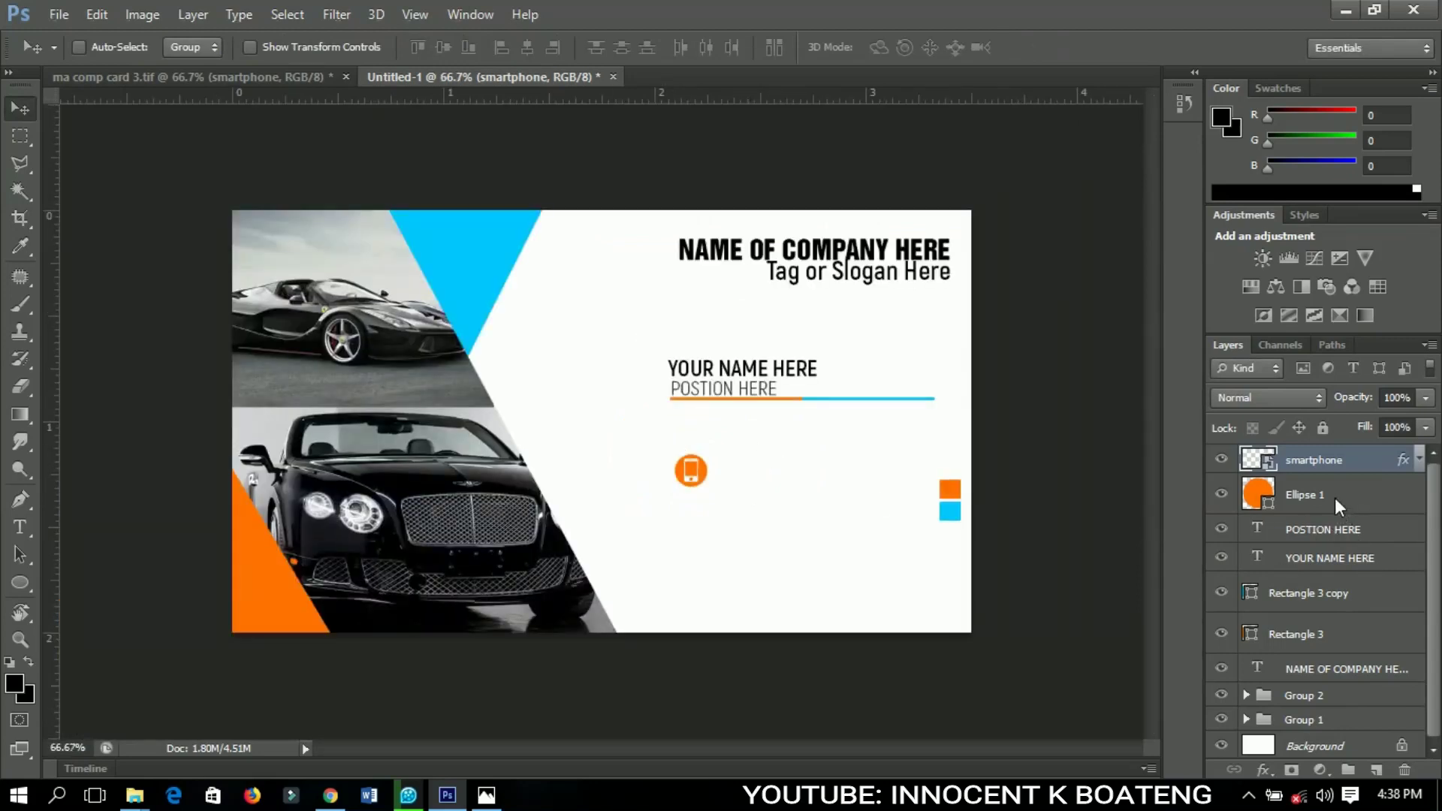
pyautogui.keyDown('shift'); pyautogui.click(1335, 497); pyautogui.keyUp('shift')
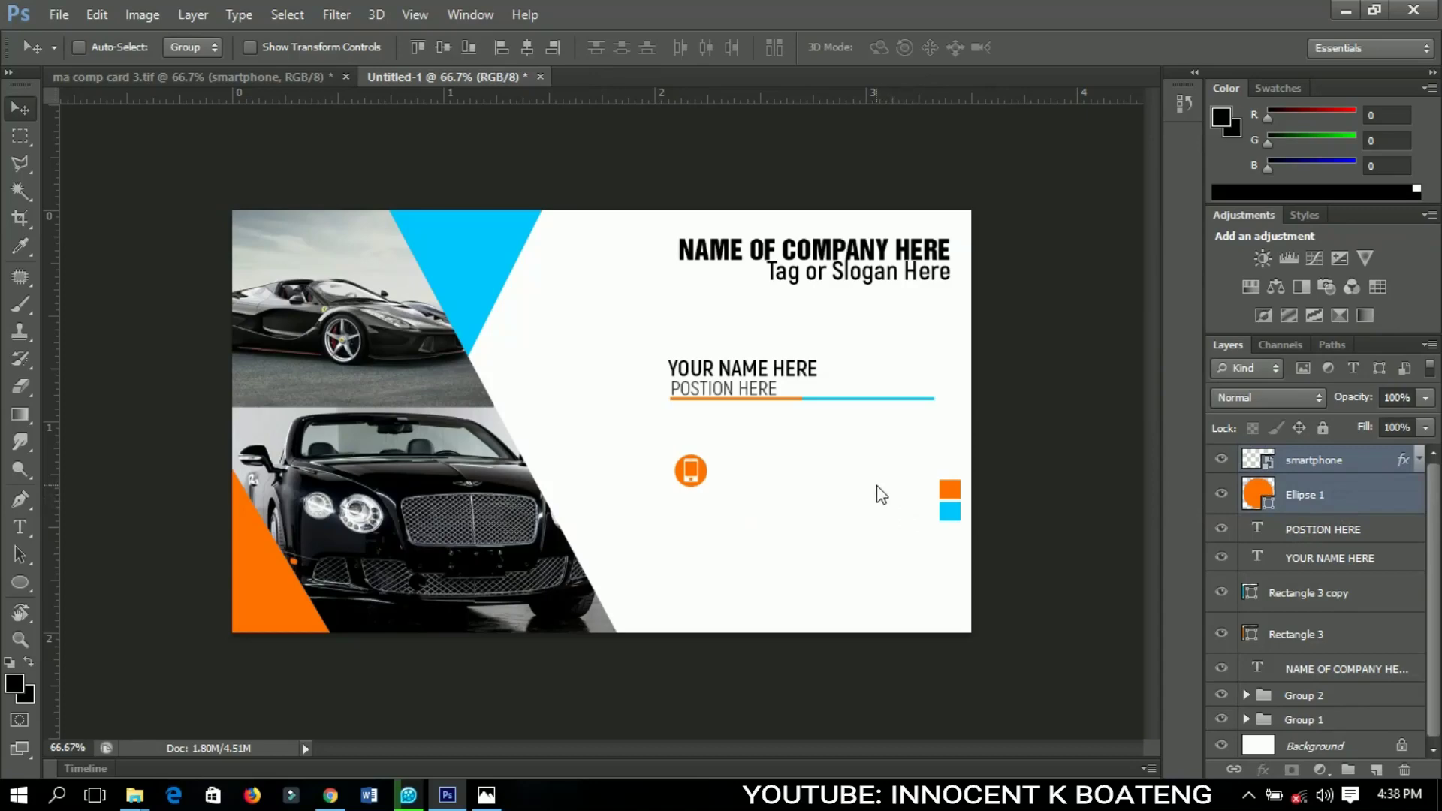
pyautogui.hotkey('ctrl', 'j')
pyautogui.moveTo(723, 486); pyautogui.dragTo(711, 593)
pyautogui.hotkey('ctrl', 'j')
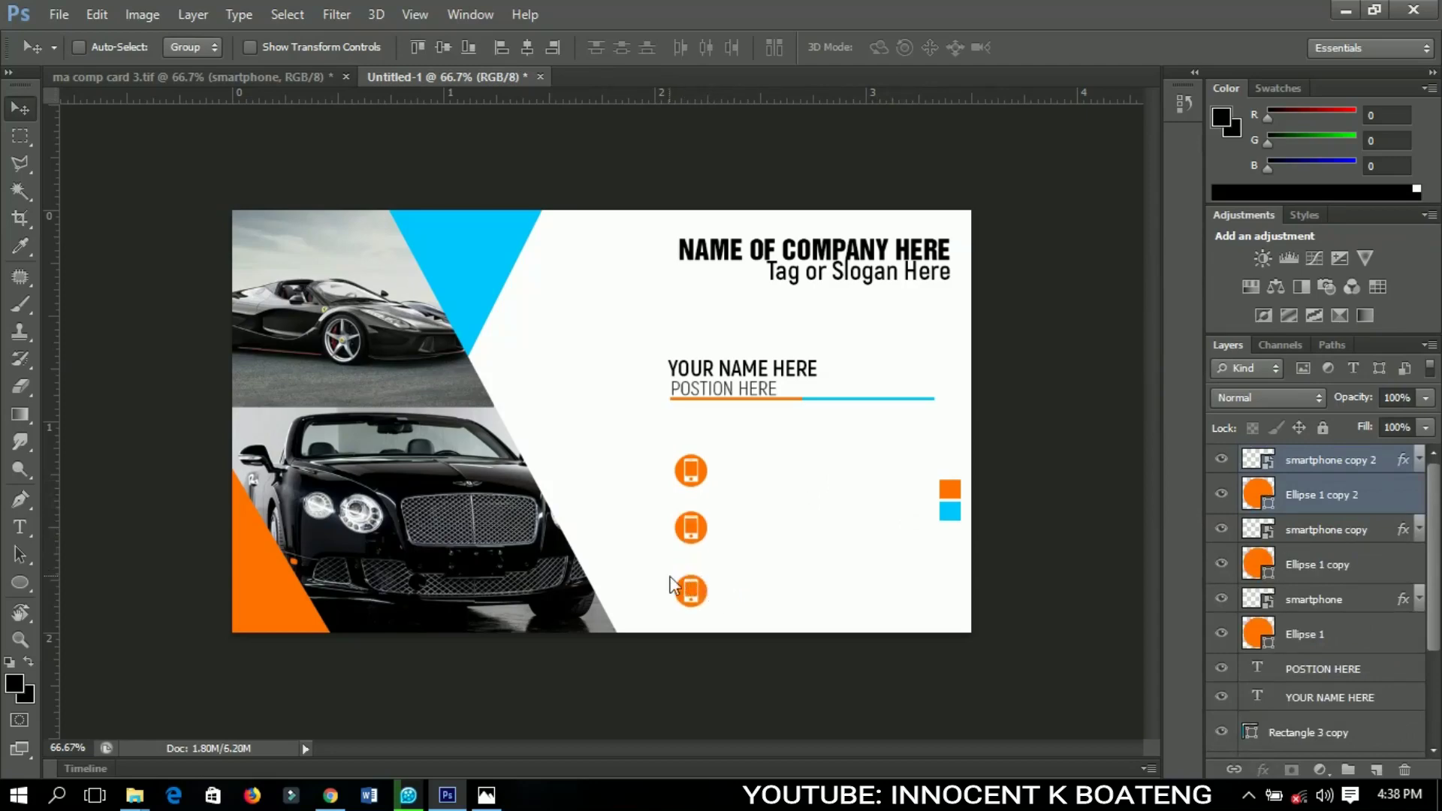
pyautogui.click(1334, 539)
pyautogui.keyDown('shift'); pyautogui.click(1318, 568); pyautogui.keyUp('shift')
pyautogui.press('Down')
pyautogui.press('Down')
pyautogui.press('Down')
pyautogui.press('Down')
pyautogui.press('Down')
pyautogui.press('Down')
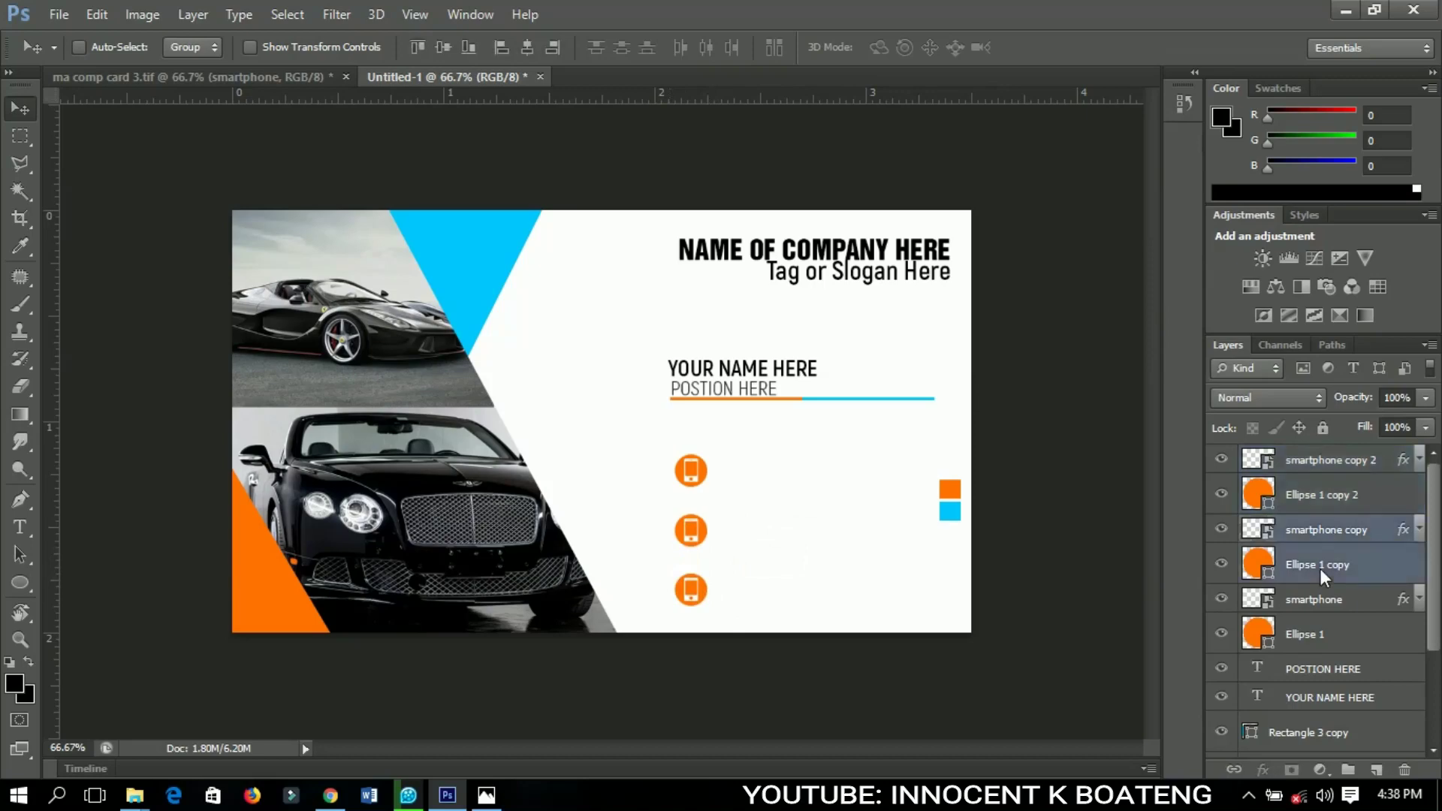
# Delete the phone icons from the middle and bottom circles
pyautogui.click(1322, 538)
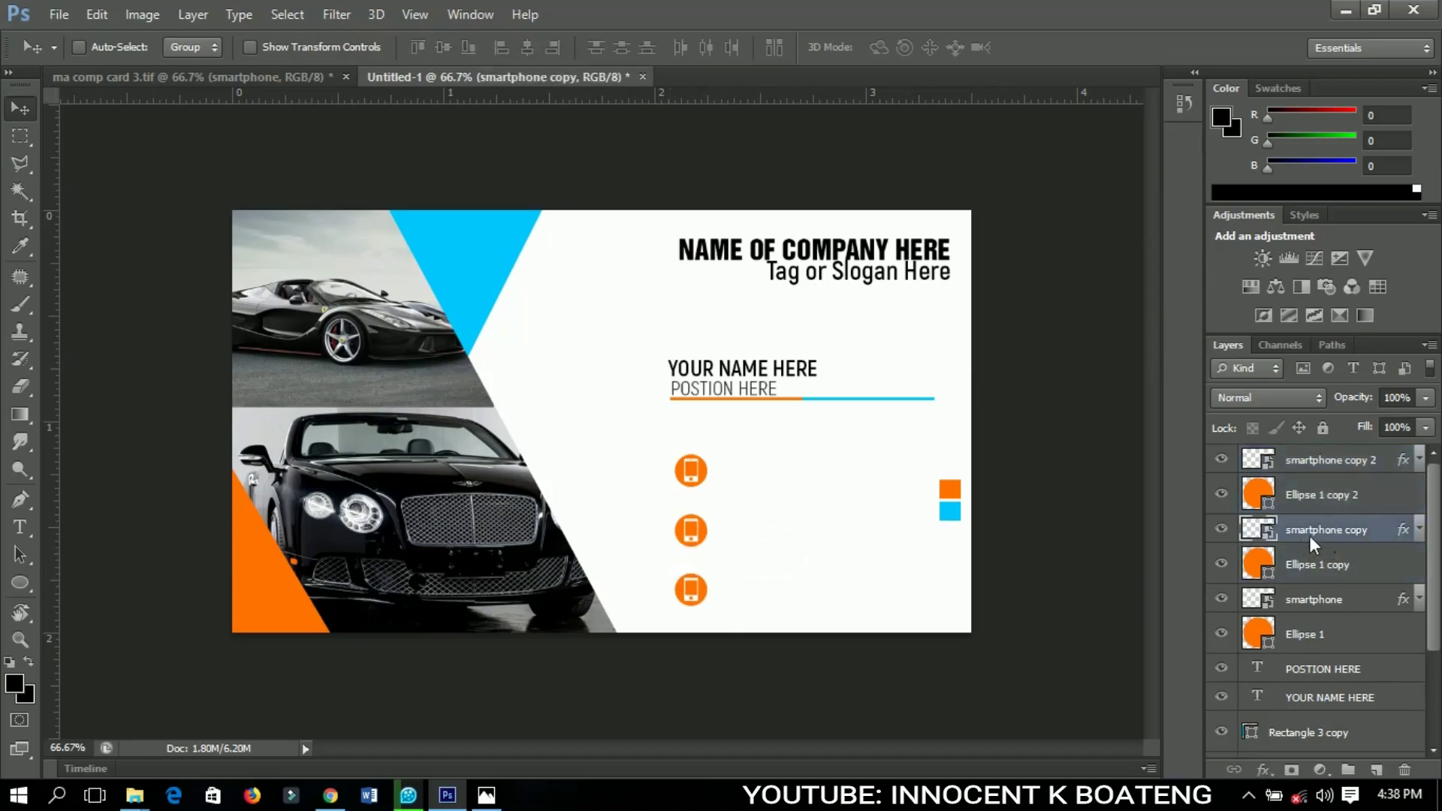
pyautogui.press('Delete')
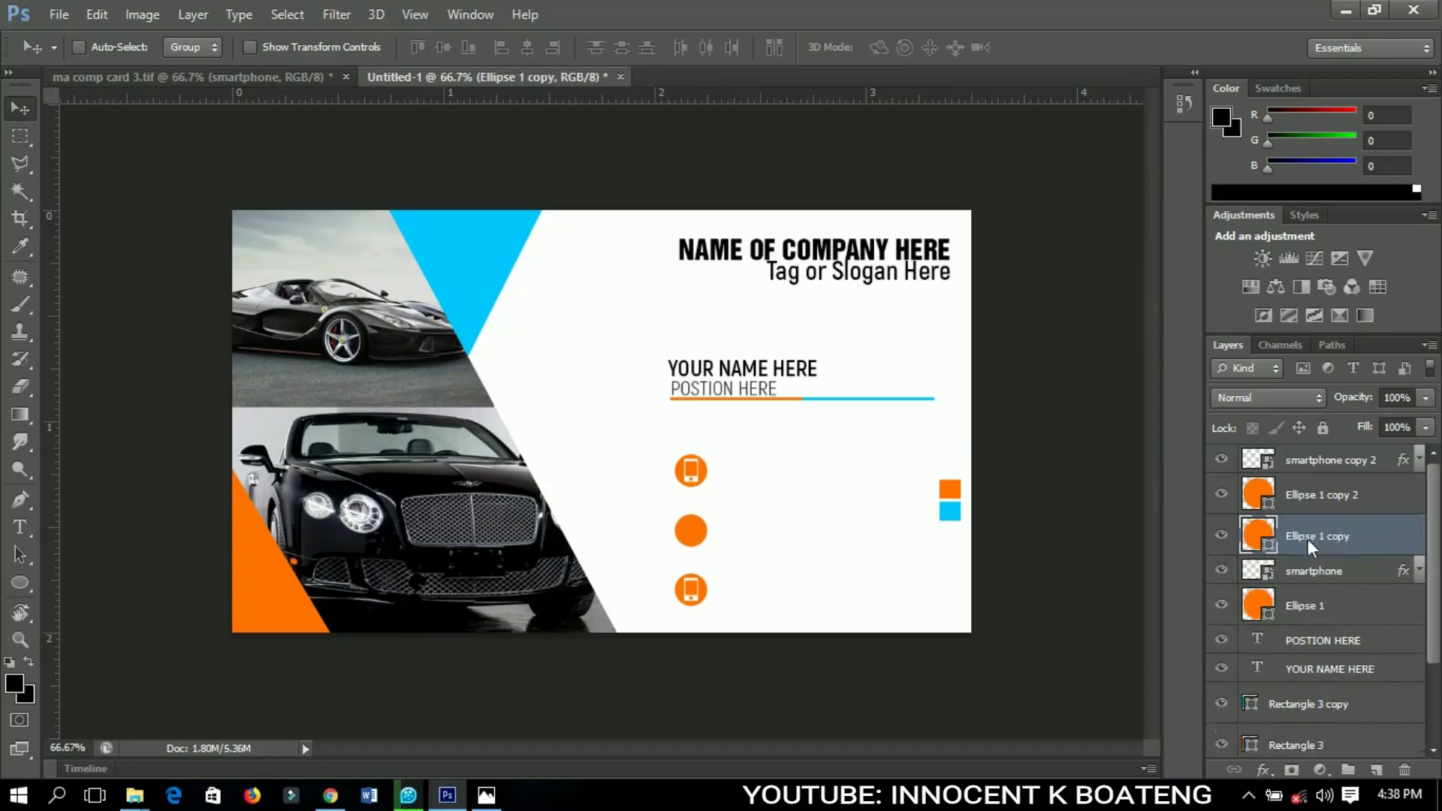
pyautogui.click(1296, 467)
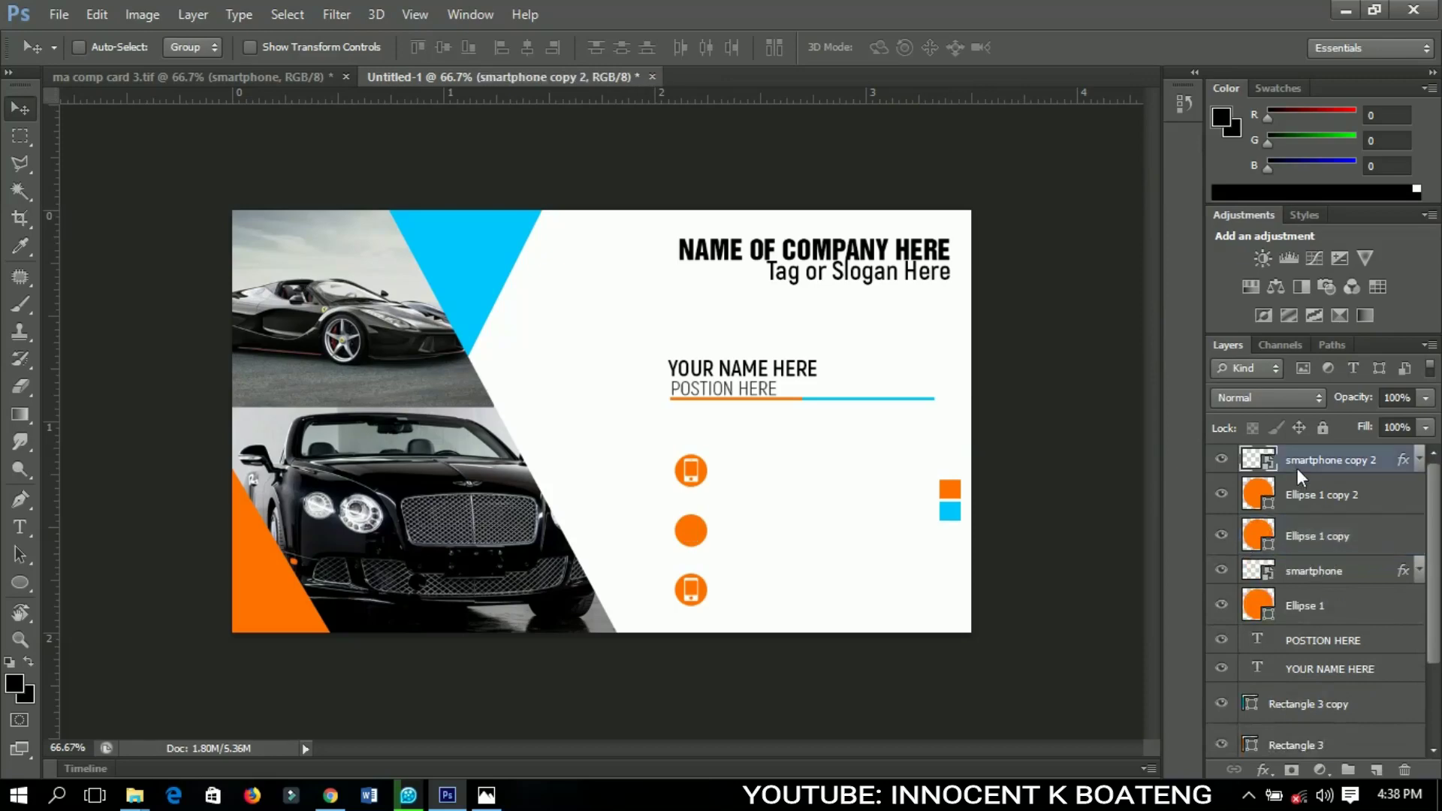
pyautogui.press('Delete')
# Copy the envelope icon layer from the contact card onto the middle circle
pyautogui.click(258, 73)
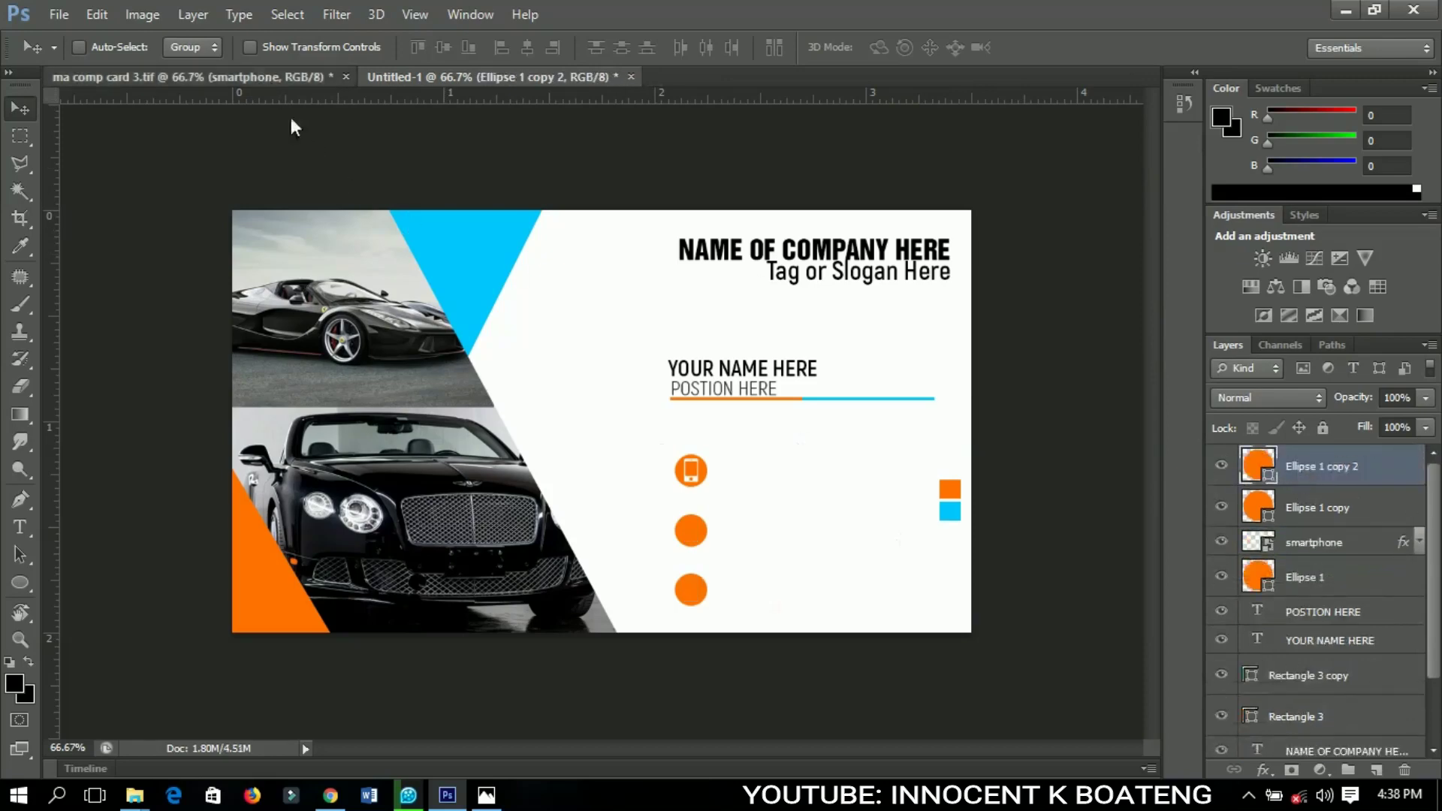
pyautogui.rightClick(271, 454)
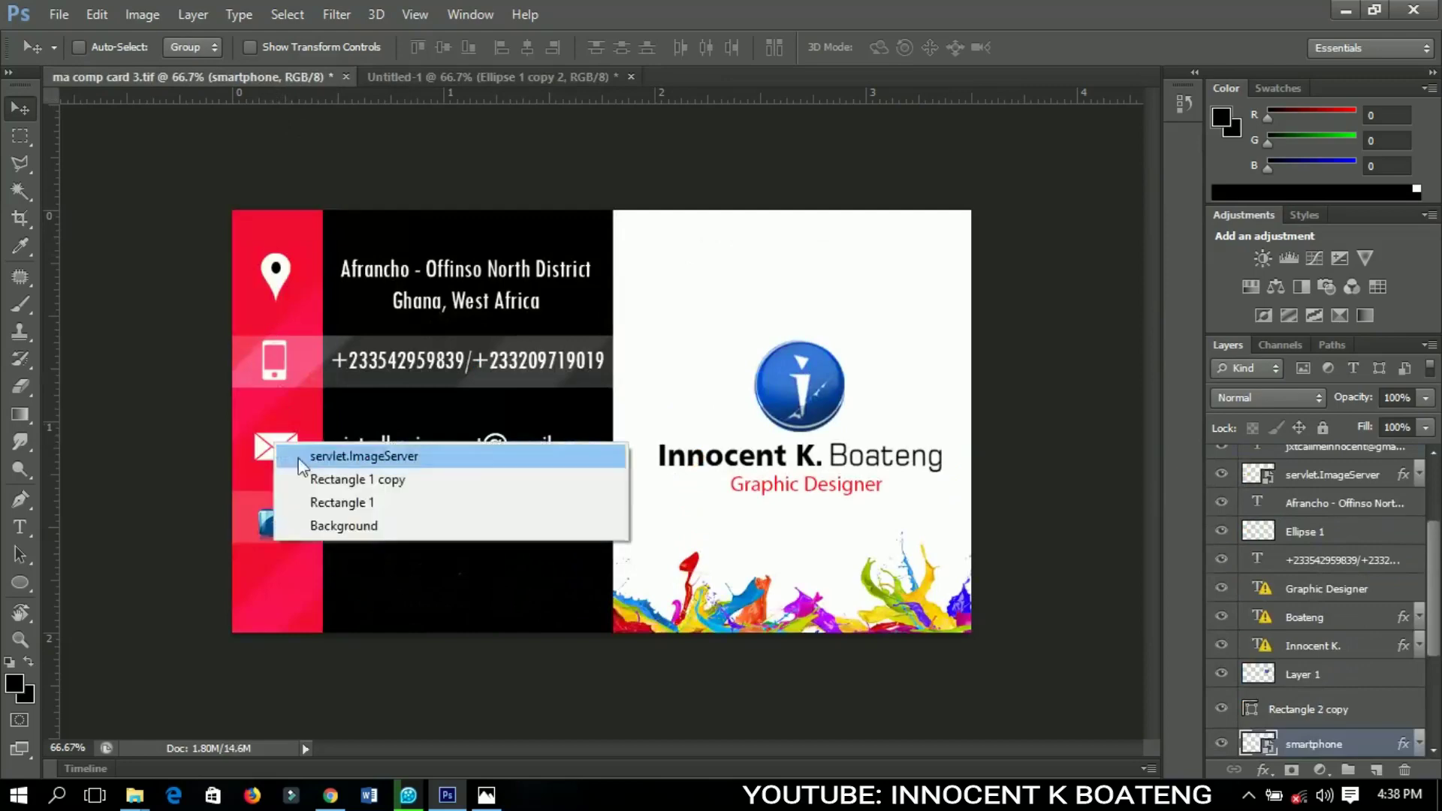
pyautogui.click(341, 459)
pyautogui.moveTo(412, 338); pyautogui.dragTo(689, 531)
# Scale the envelope icon down to fit the middle circle and centre it
pyautogui.hotkey('ctrl', 't')
pyautogui.press('Return')
pyautogui.scroll(2, 688, 531)
pyautogui.hotkey('ctrl', 't')
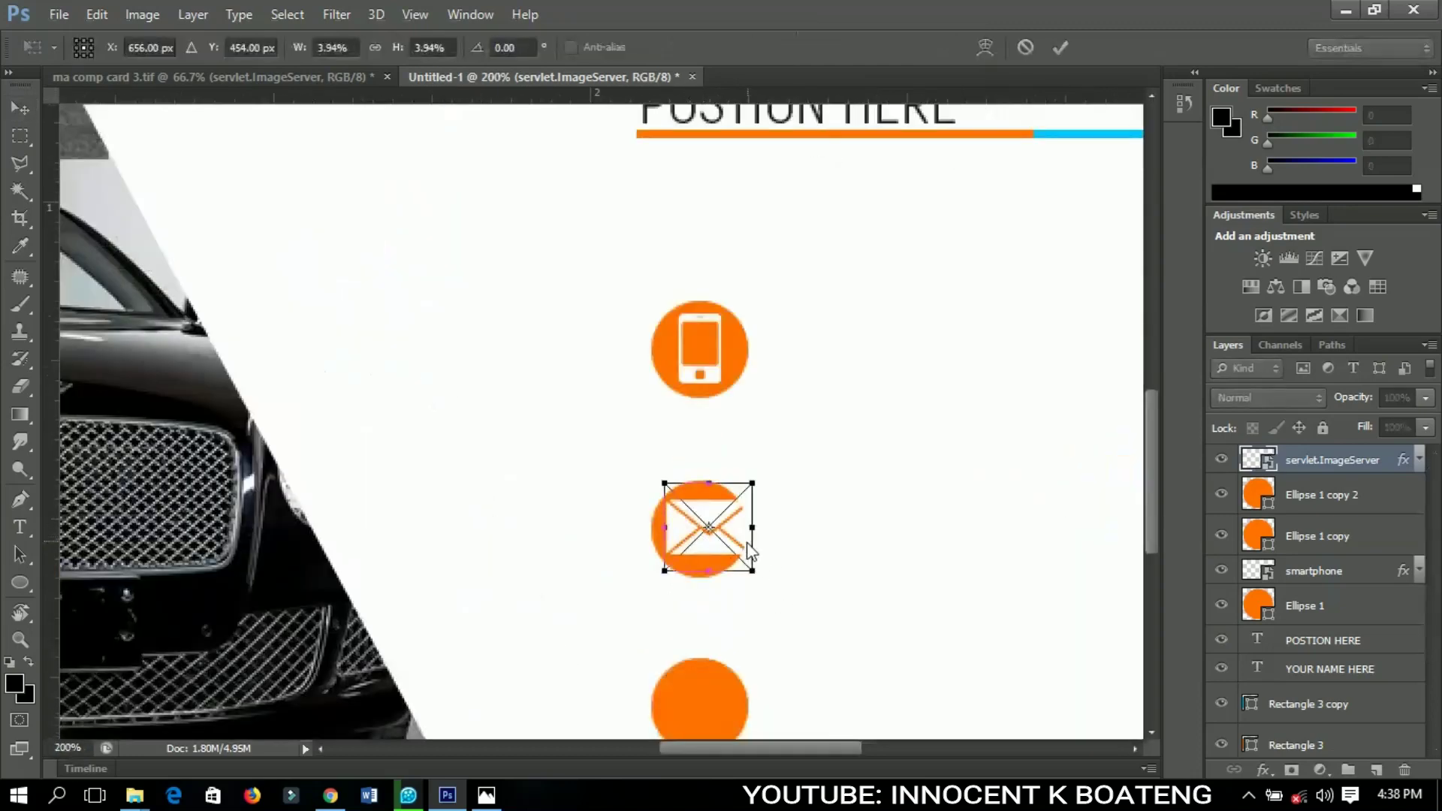
pyautogui.moveTo(757, 579); pyautogui.dragTo(748, 579)
pyautogui.press('Return')
pyautogui.press('Left')
pyautogui.press('Left')
pyautogui.press('Left')
pyautogui.press('Left')
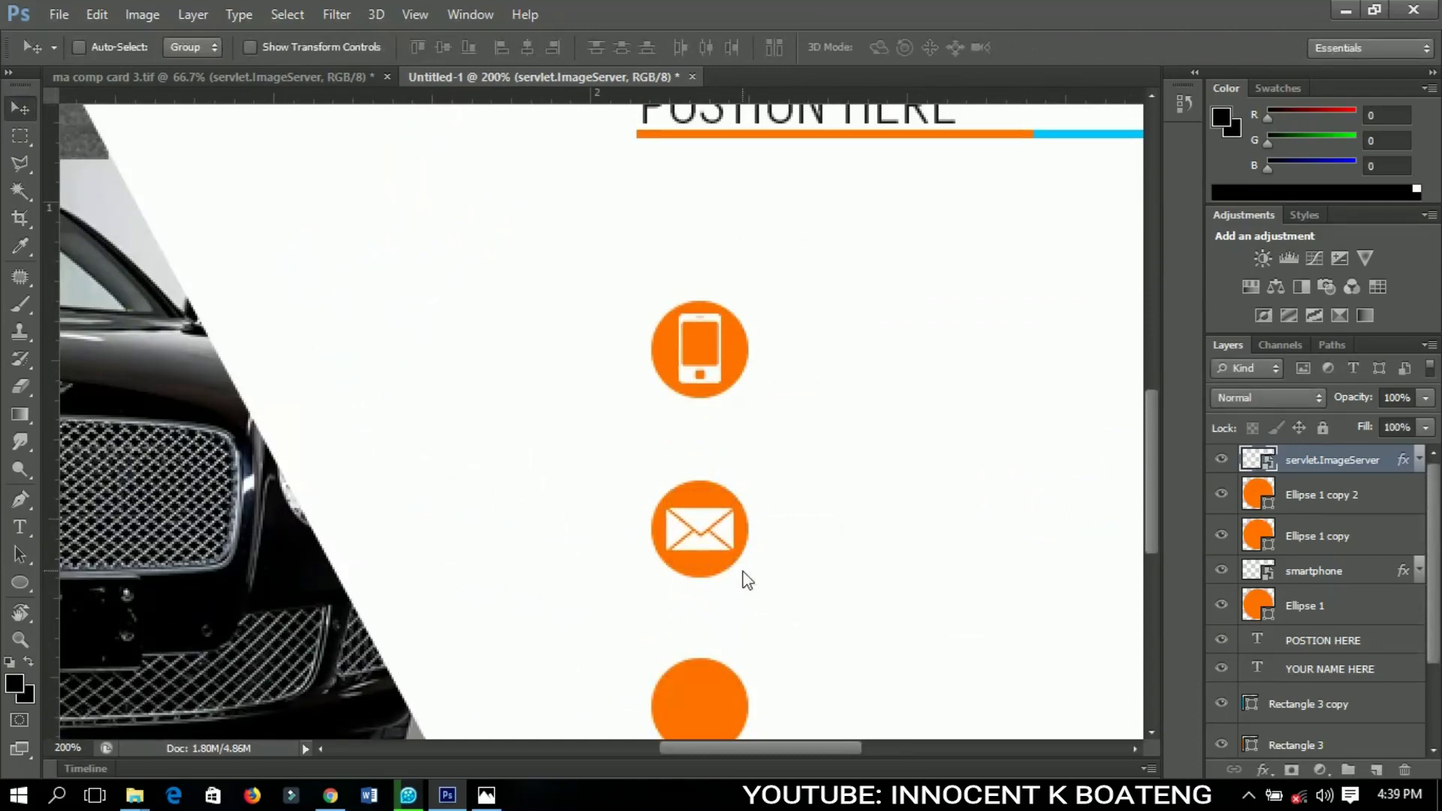
pyautogui.hotkey('ctrl', '-')
pyautogui.hotkey('ctrl', '-')
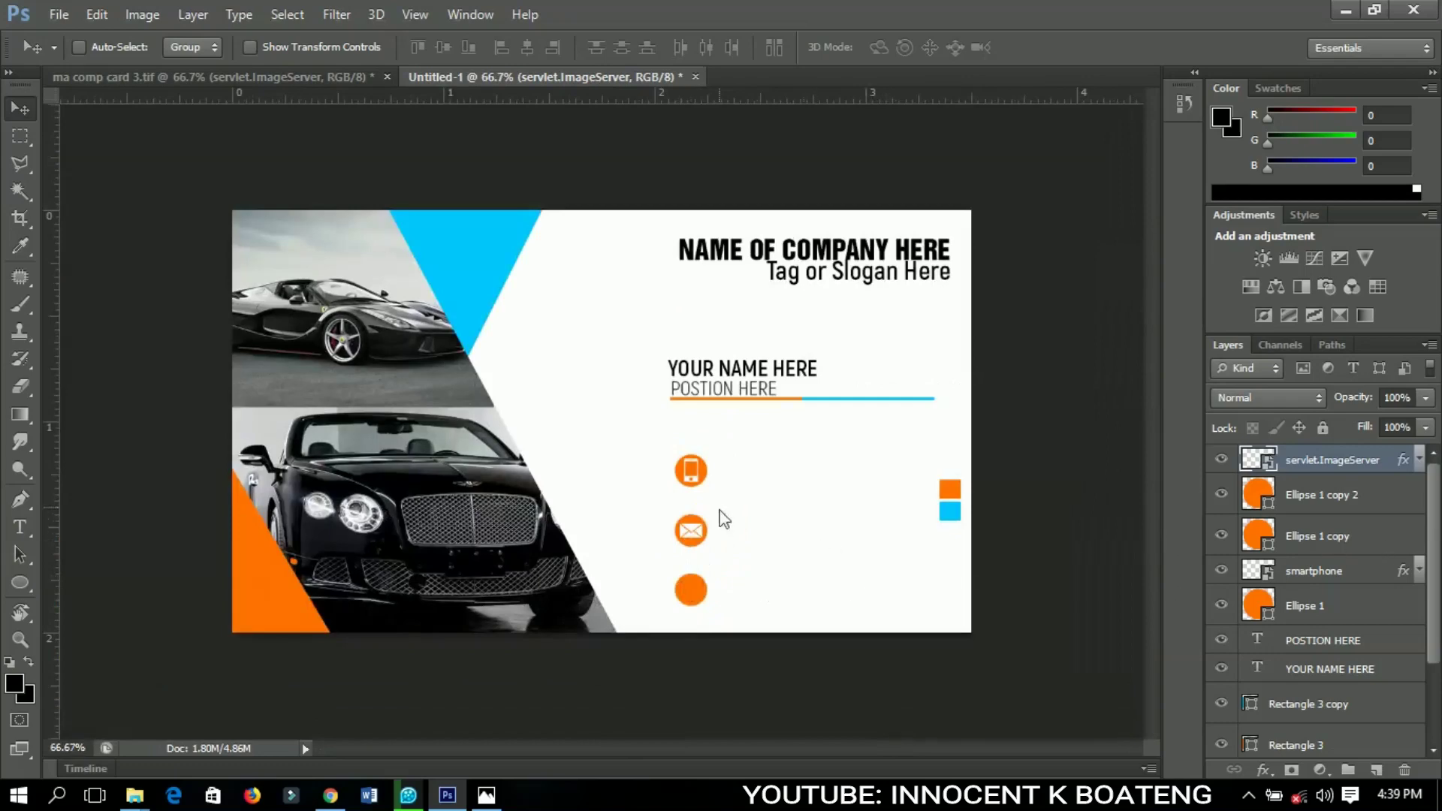
pyautogui.click(282, 80)
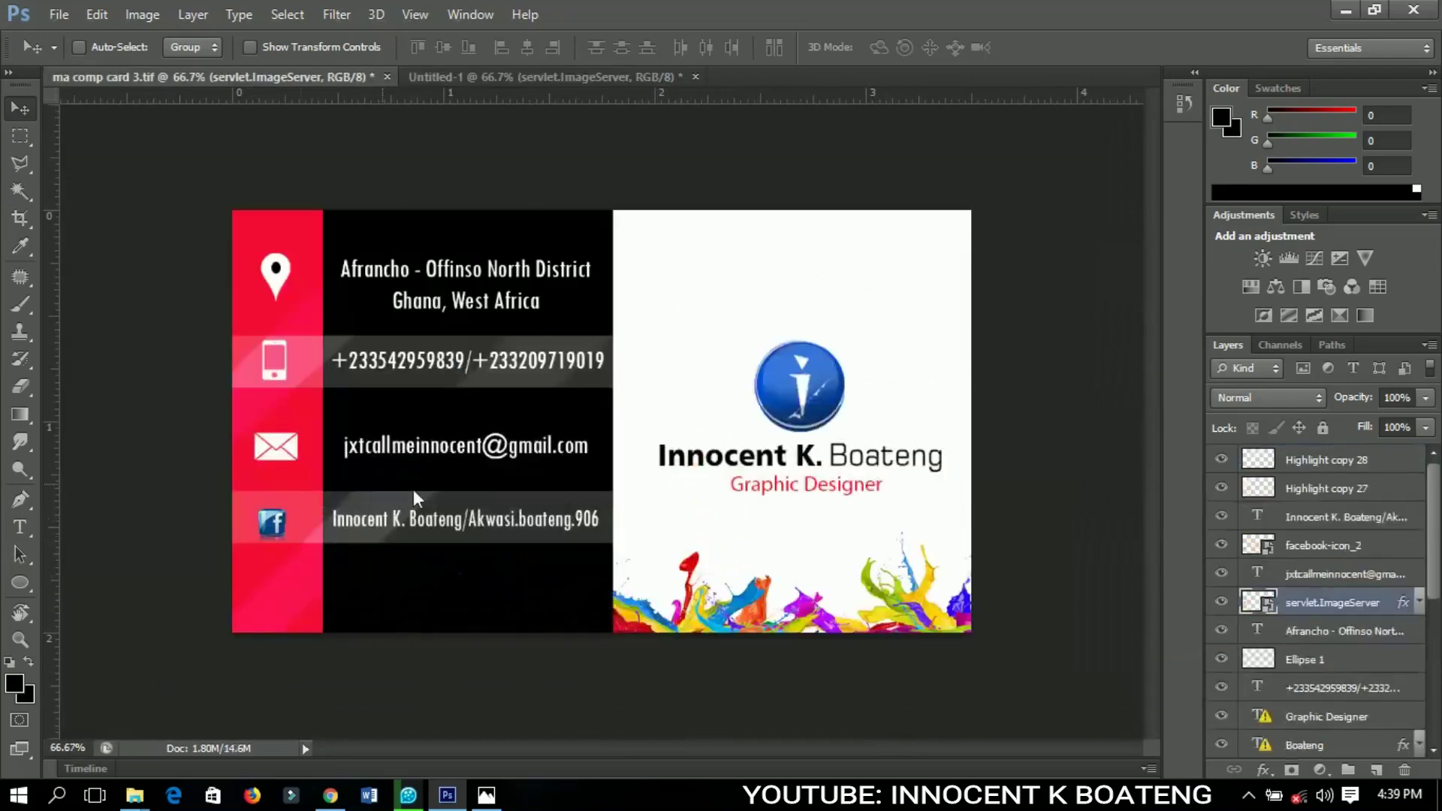
# Copy the location pin icon from the contact card onto the bottom circle
pyautogui.rightClick(278, 260)
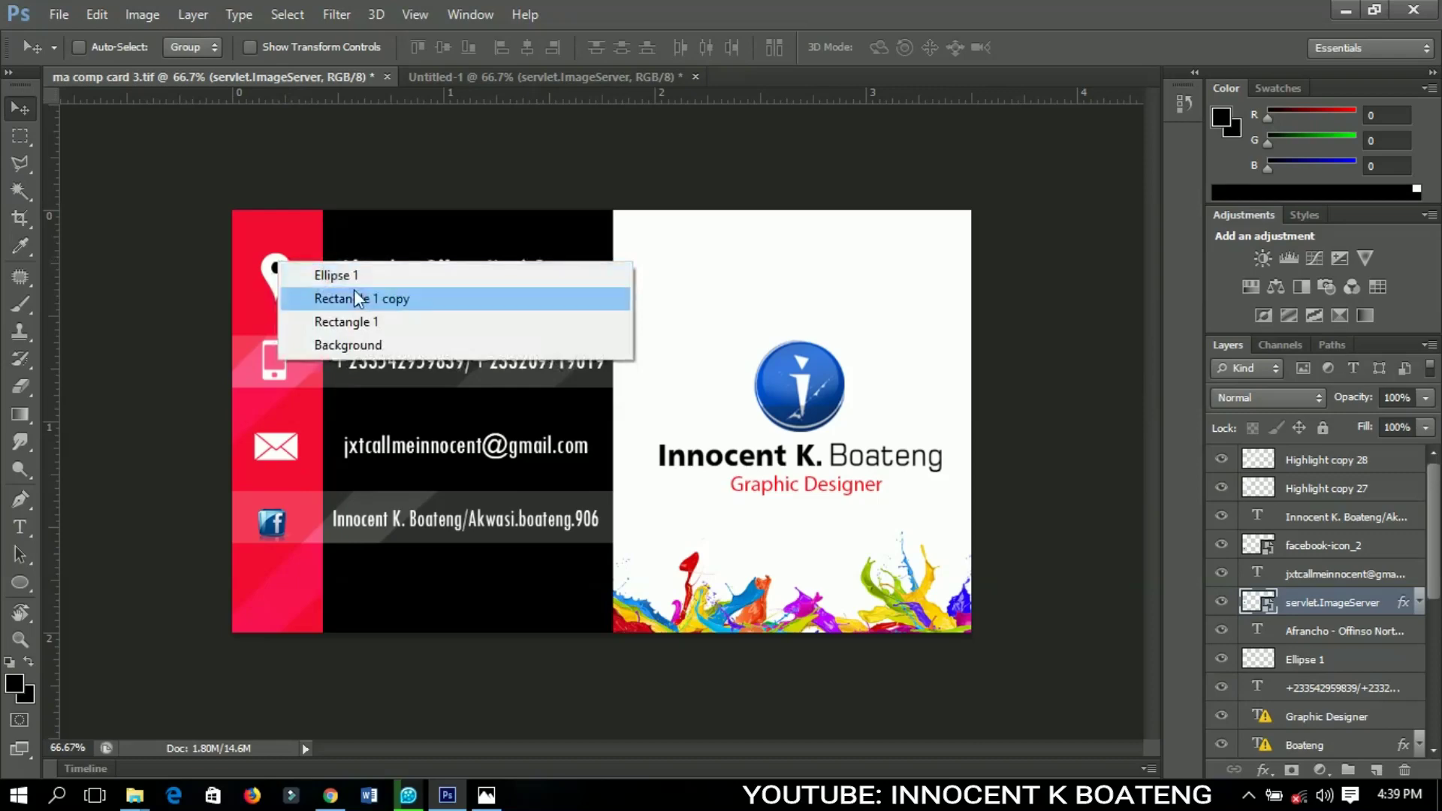
pyautogui.click(296, 279)
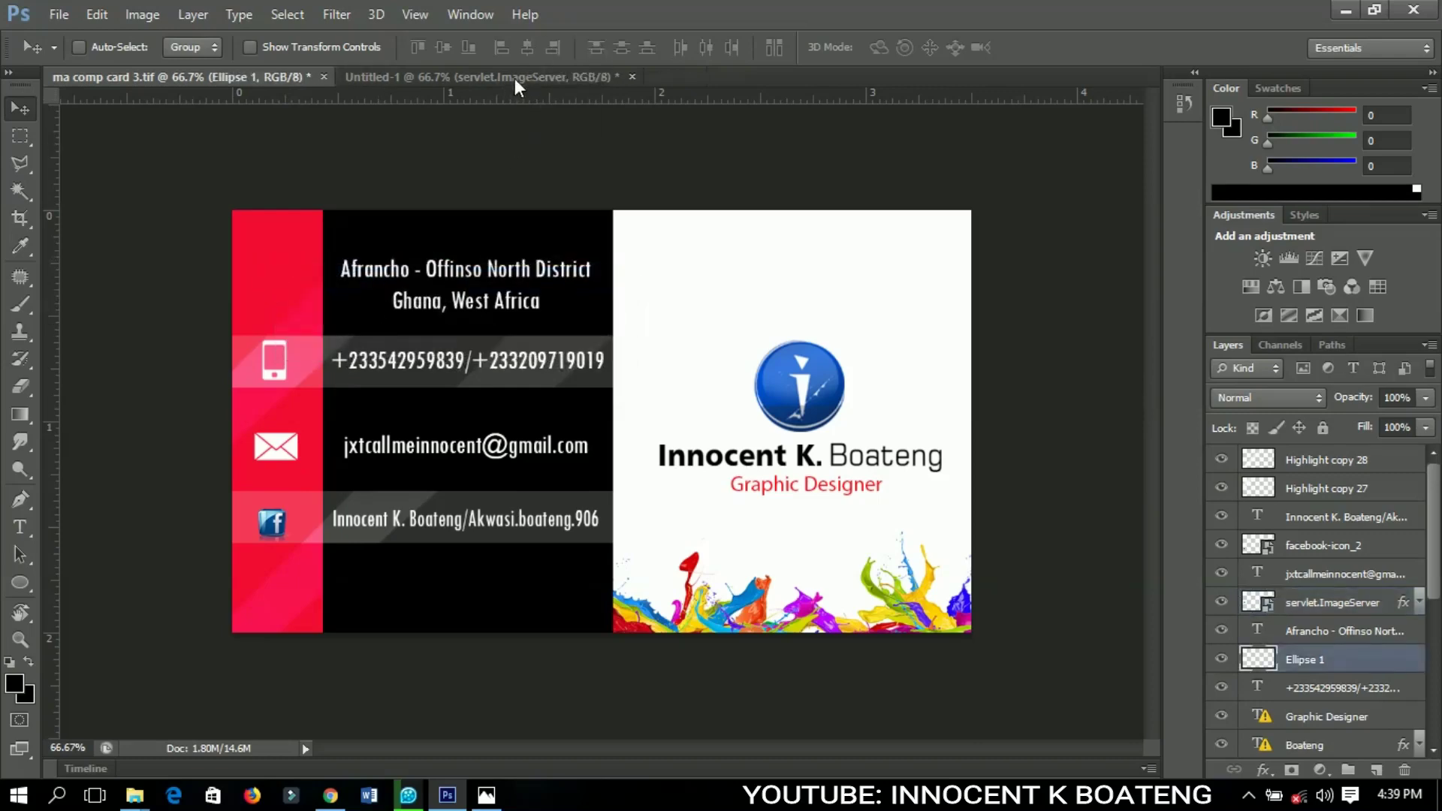
pyautogui.click(515, 78)
pyautogui.moveTo(641, 617); pyautogui.dragTo(689, 617)
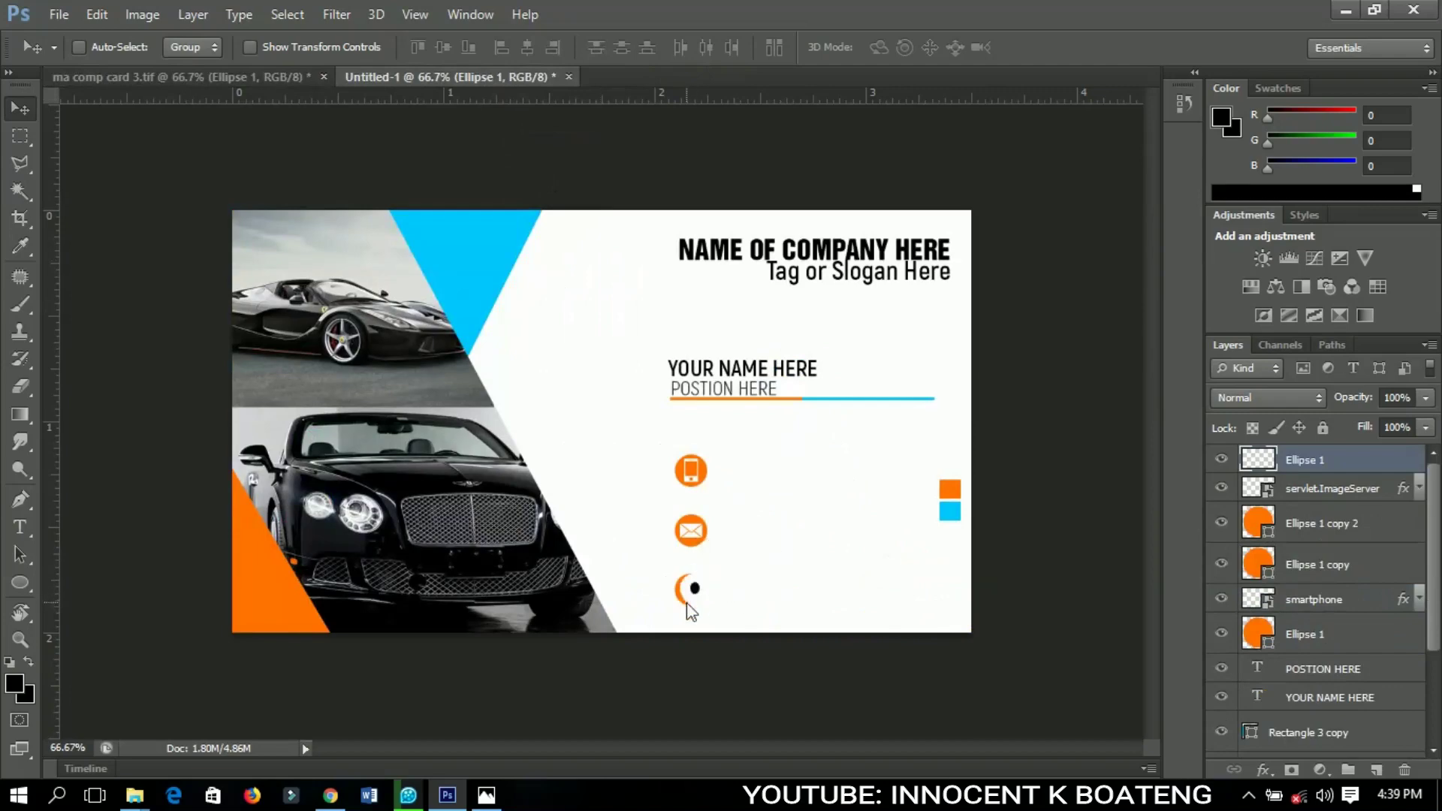
# Shrink the pin to about half size and centre it in the bottom circle
pyautogui.hotkey('ctrl', 't')
pyautogui.moveTo(713, 625); pyautogui.dragTo(701, 602)
pyautogui.press('Return')
pyautogui.press('Left')
pyautogui.press('Left')
pyautogui.press('Left')
pyautogui.press('Up')
pyautogui.press('Up')
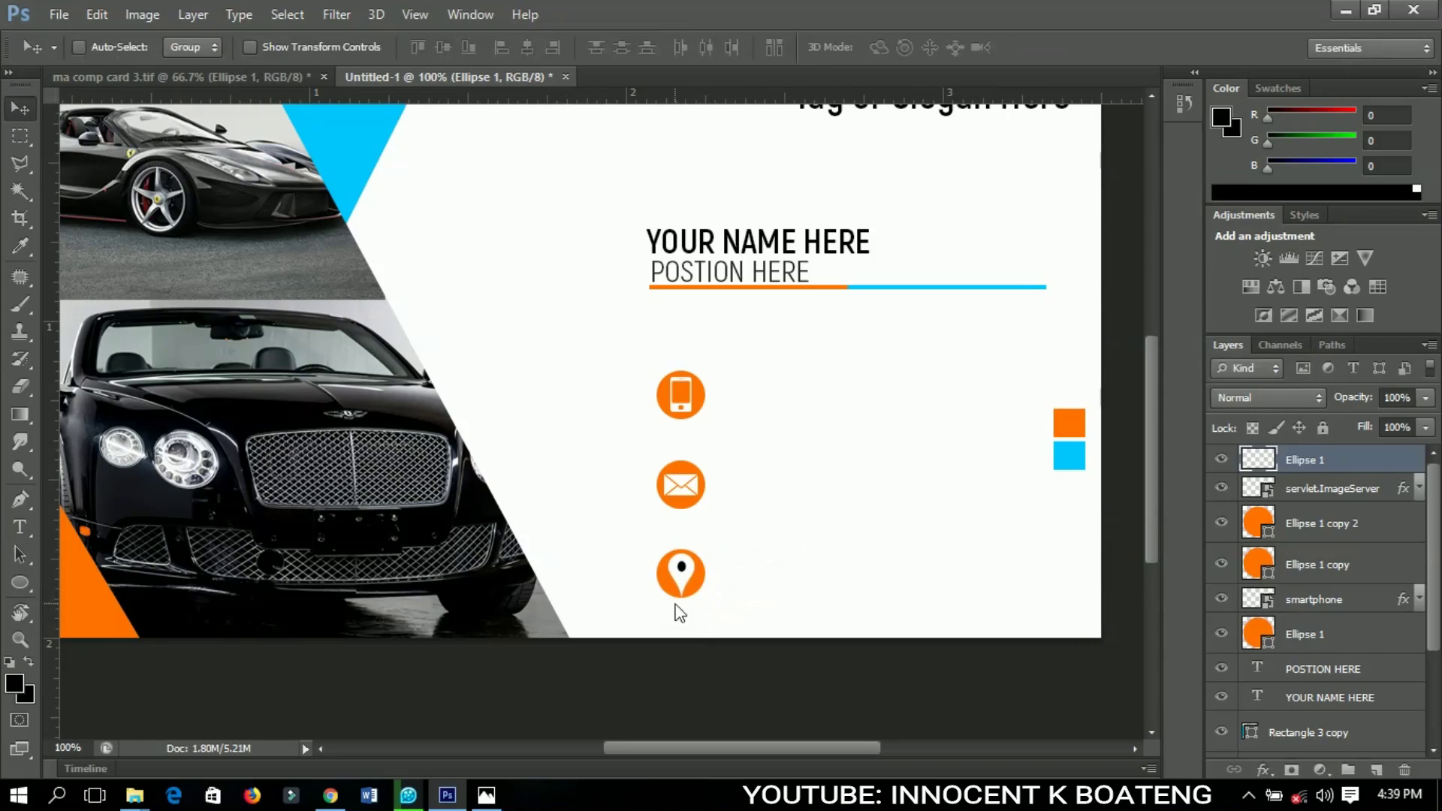
pyautogui.hotkey('ctrl', '-')
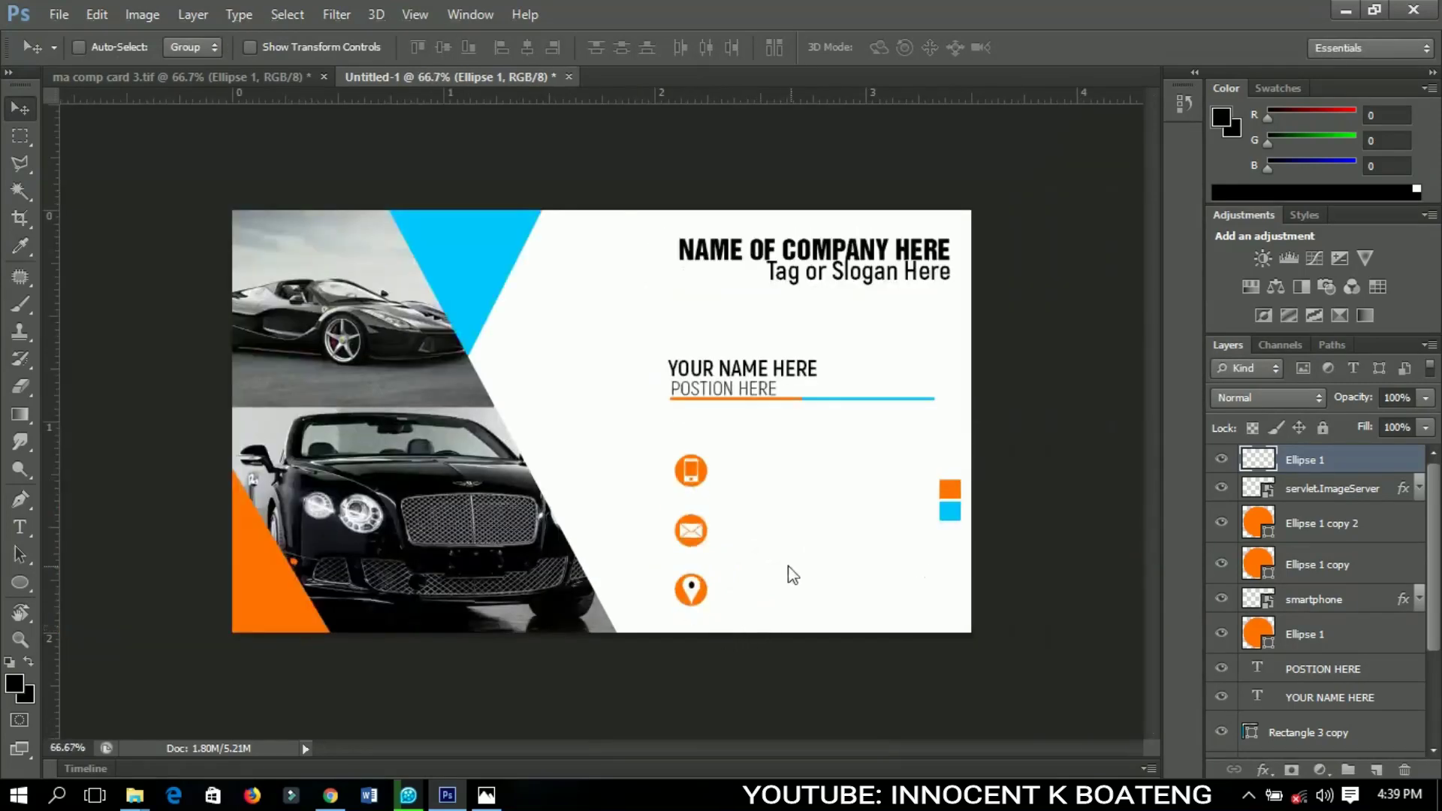
pyautogui.click(13, 534)
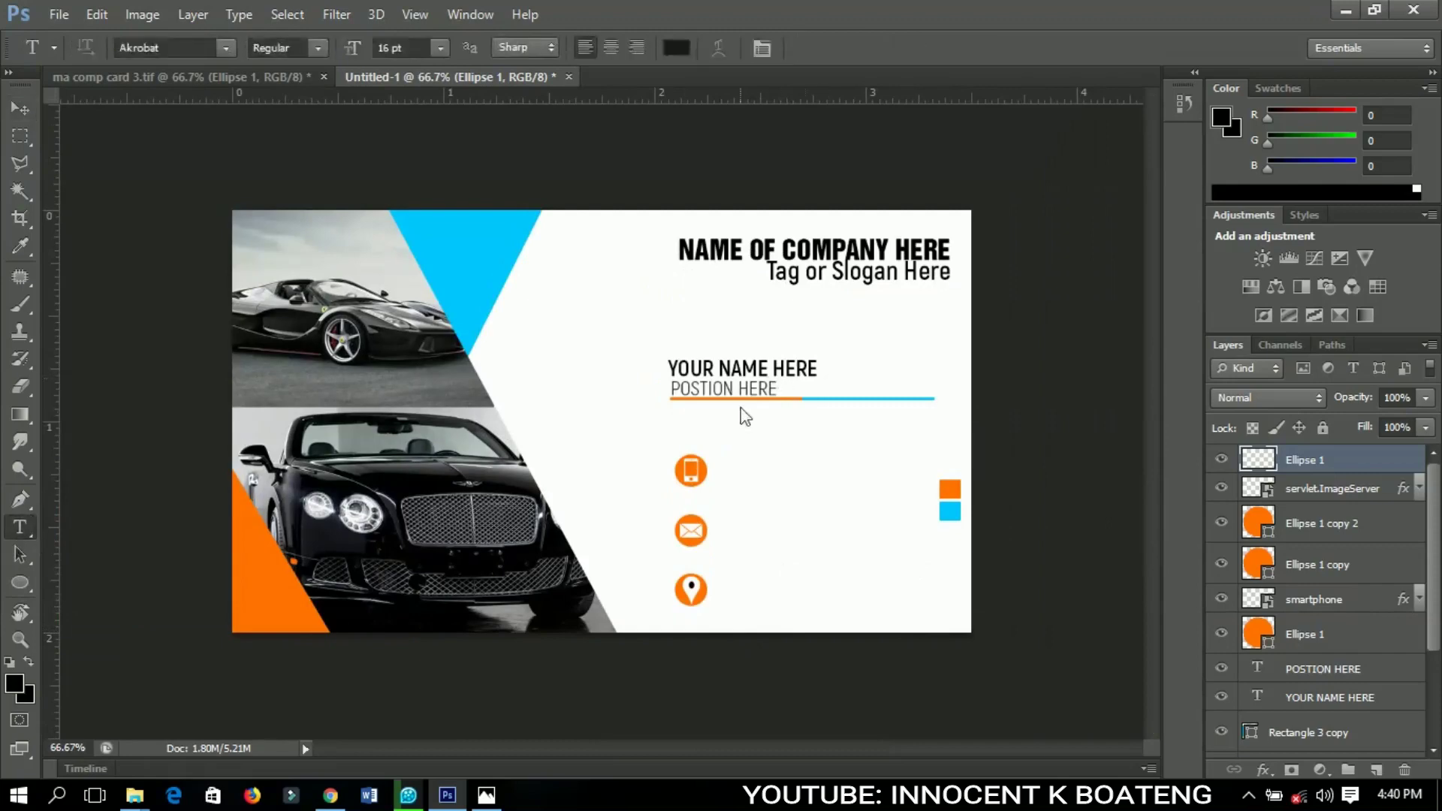
# Type two phone numbers on two lines at 12 pt beside the phone icon
pyautogui.click(451, 48)
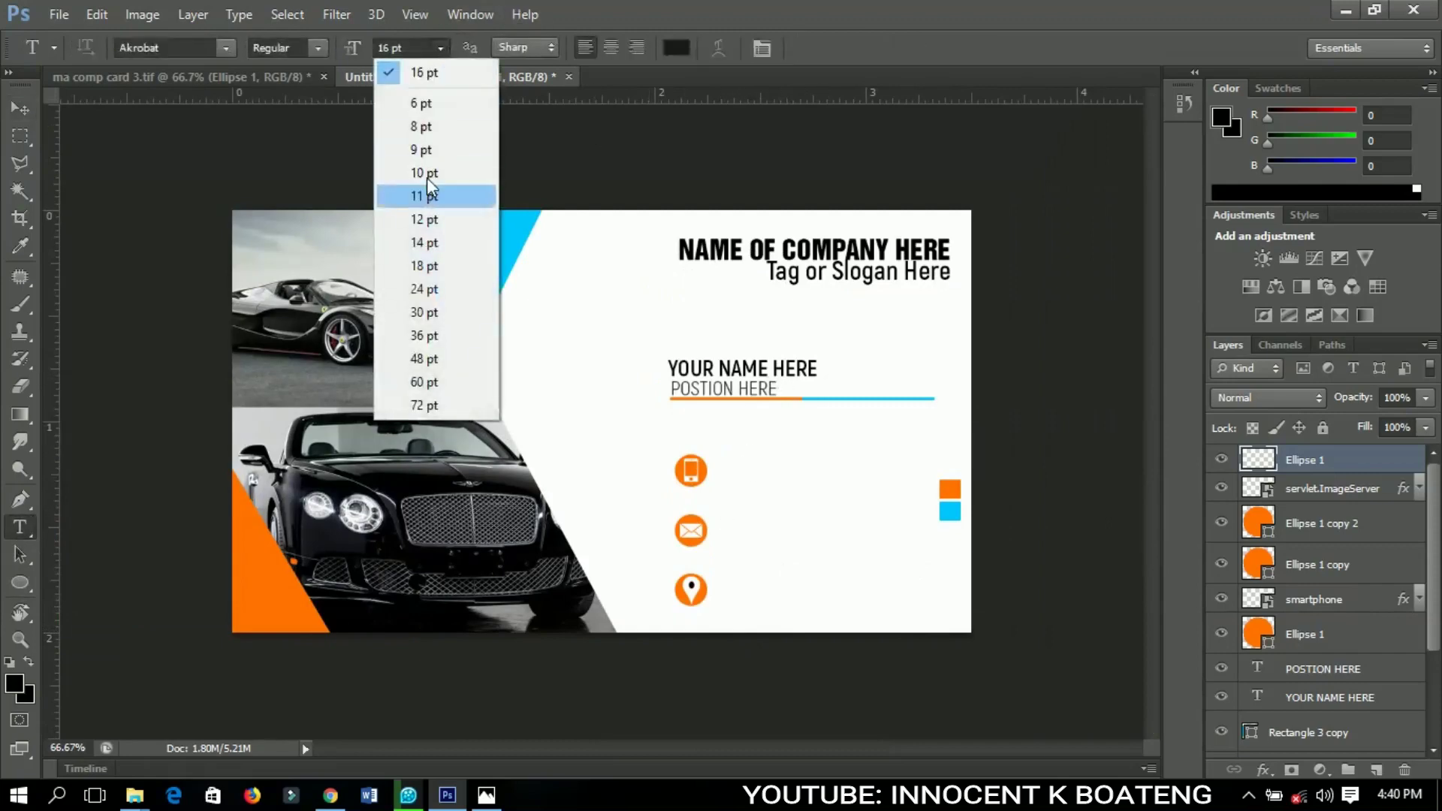
pyautogui.click(424, 229)
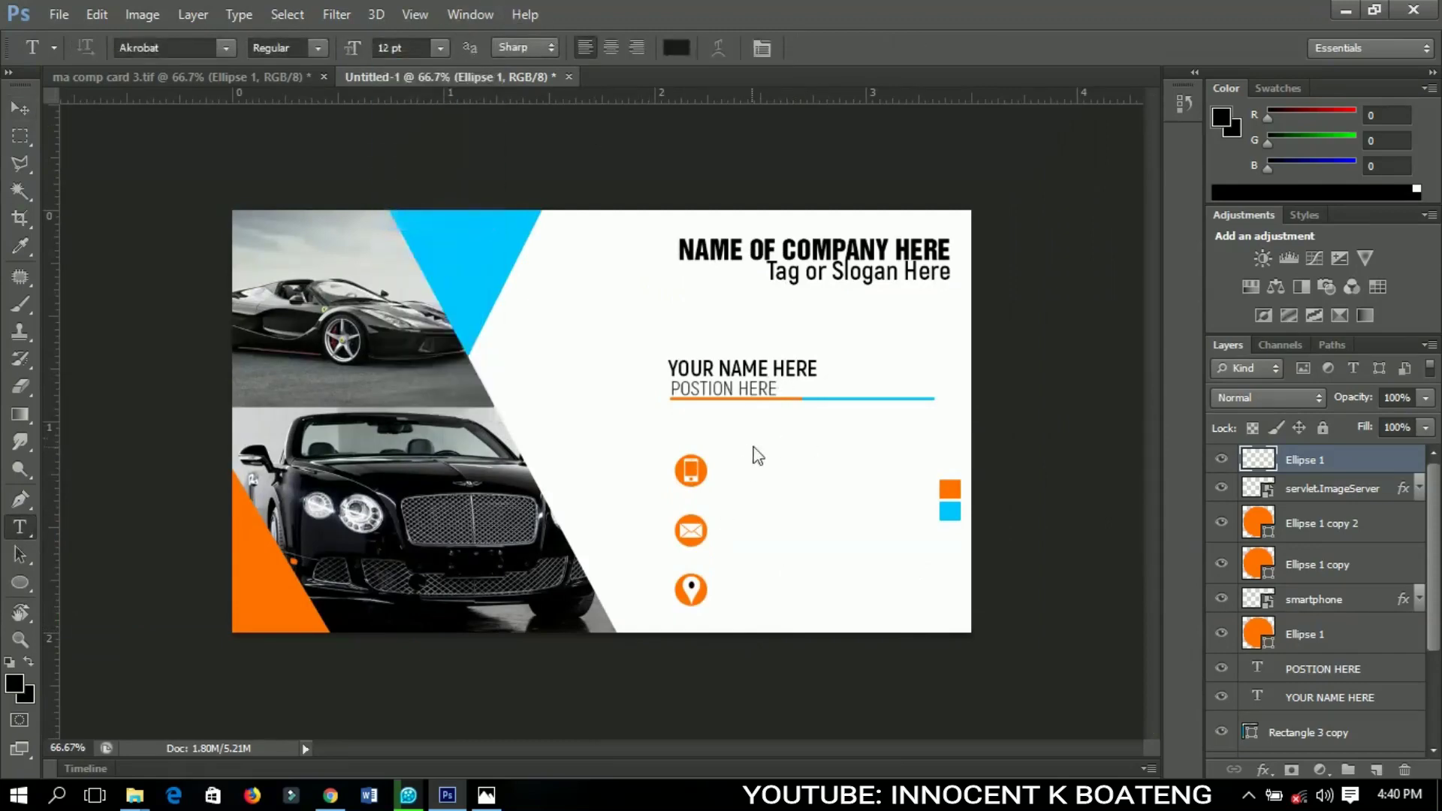
pyautogui.click(746, 466)
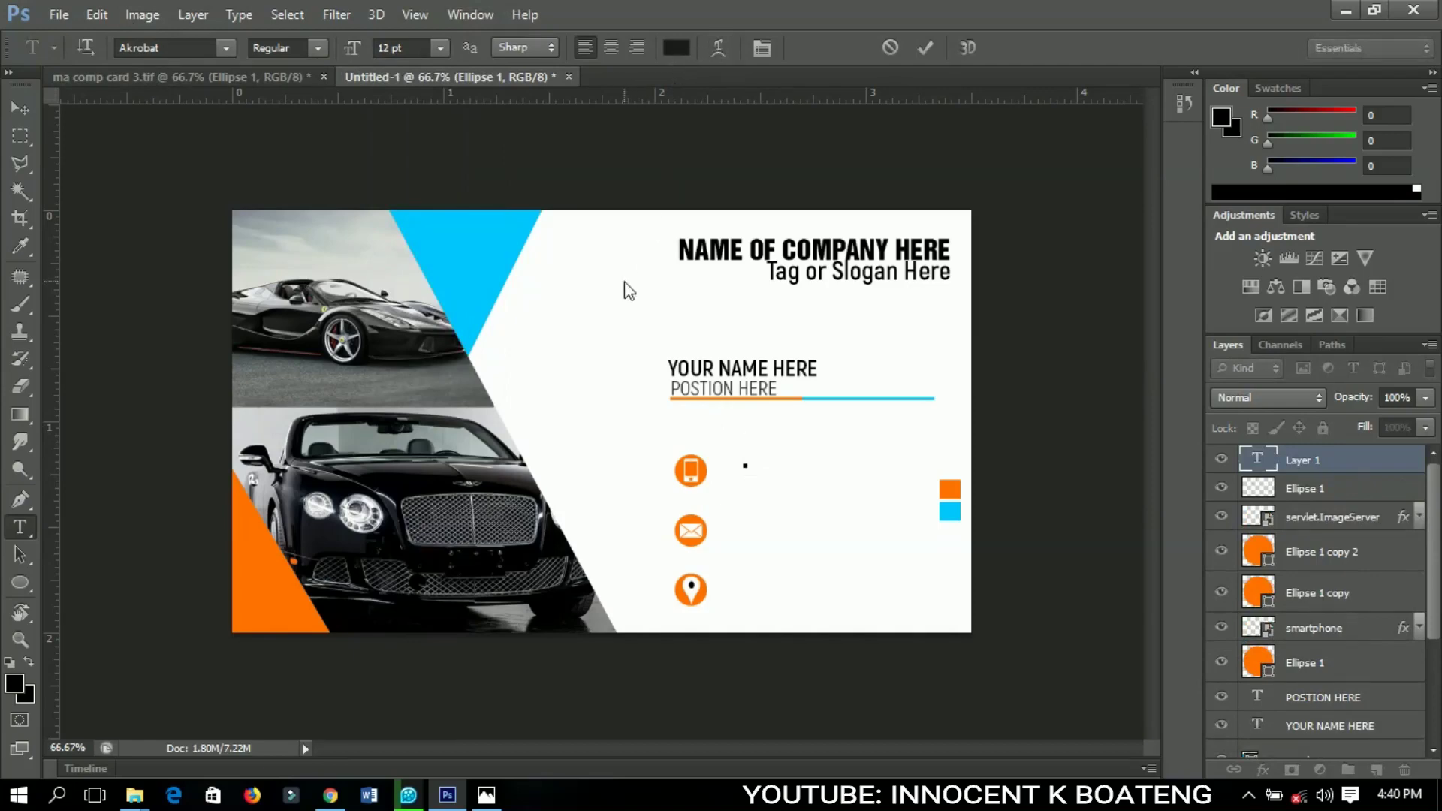
pyautogui.press('Return')
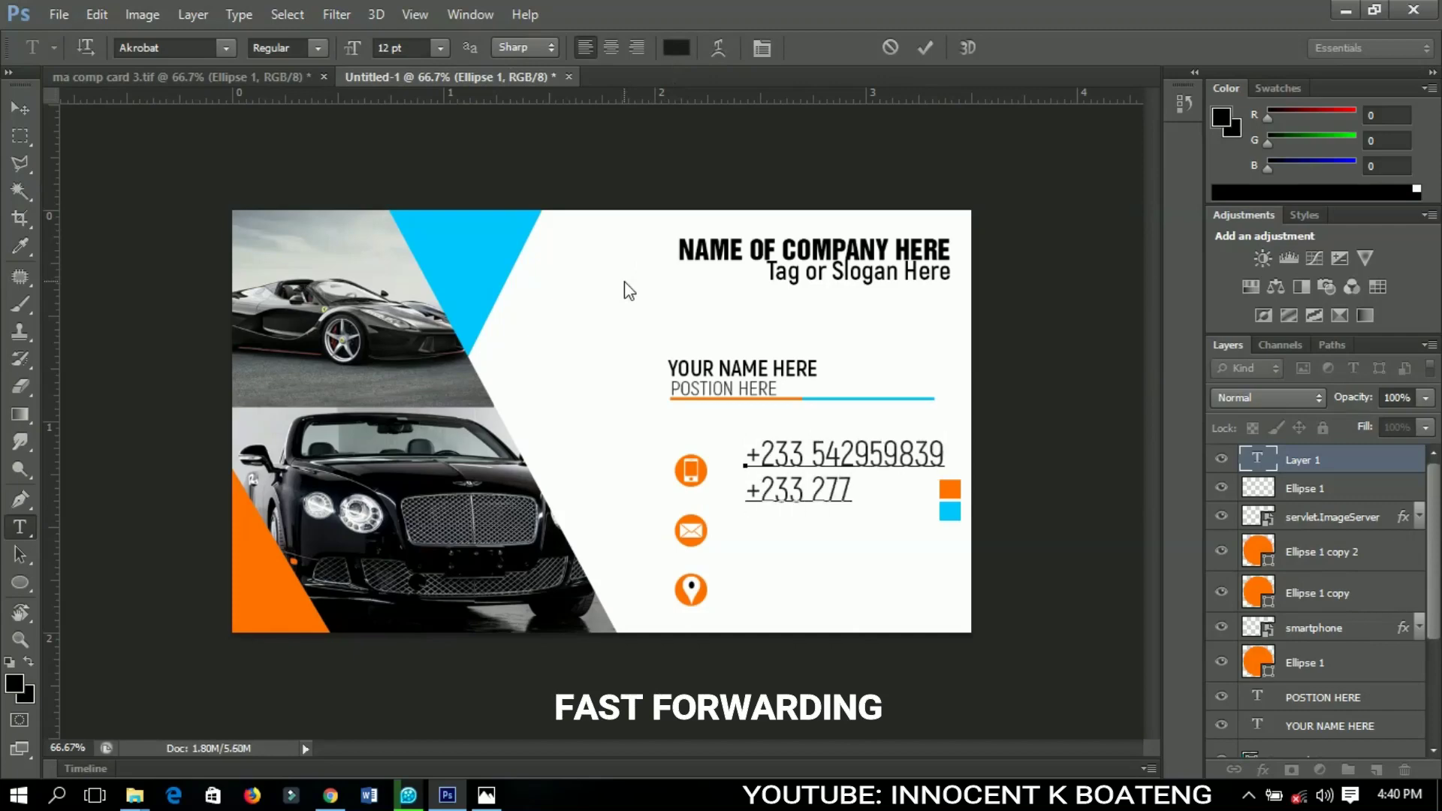
pyautogui.click(20, 108)
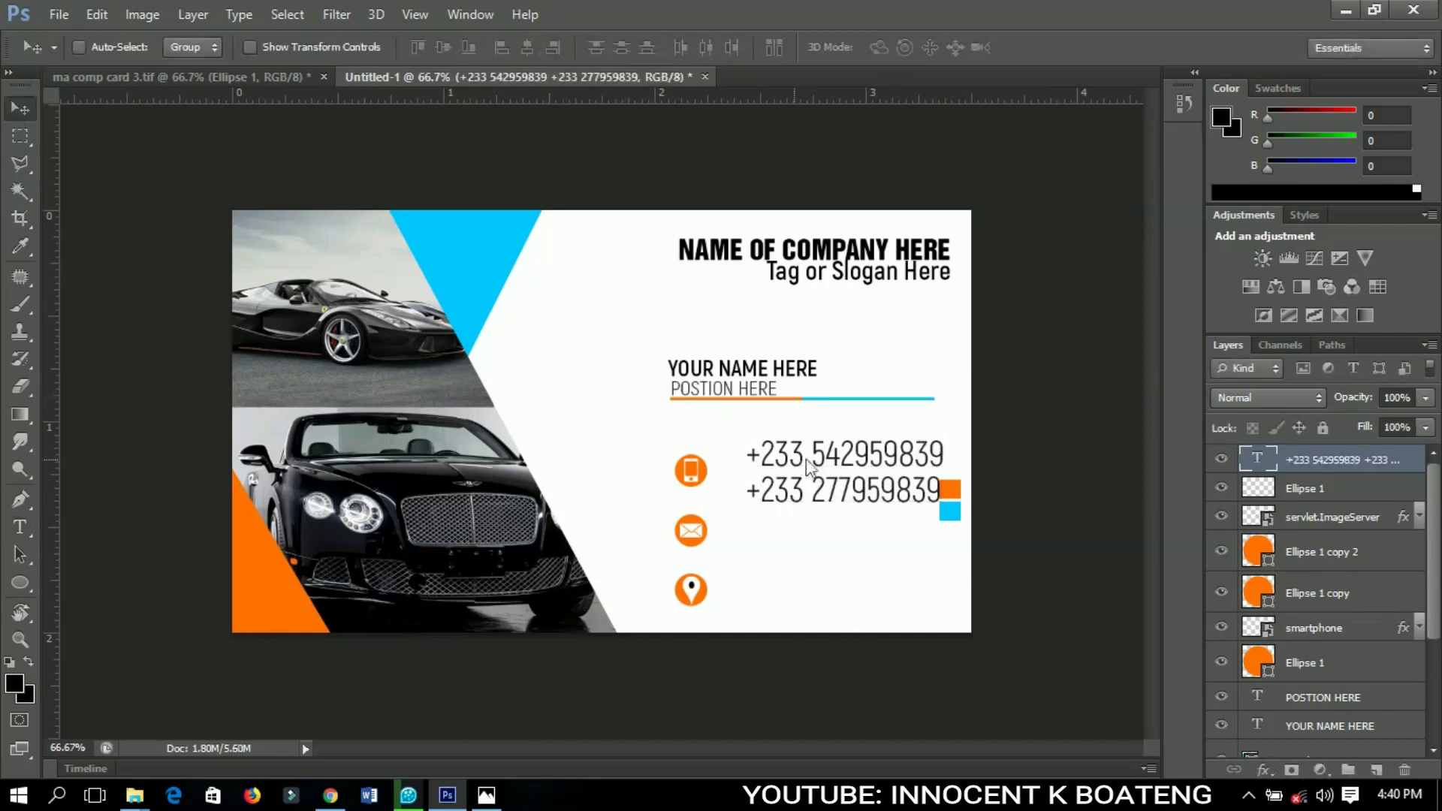
# Scale the phone number text to about 58% and nudge it beside the icon
pyautogui.hotkey('ctrl', 't')
pyautogui.moveTo(924, 459); pyautogui.dragTo(798, 510)
pyautogui.press('Return')
pyautogui.scroll(1, 802, 515)
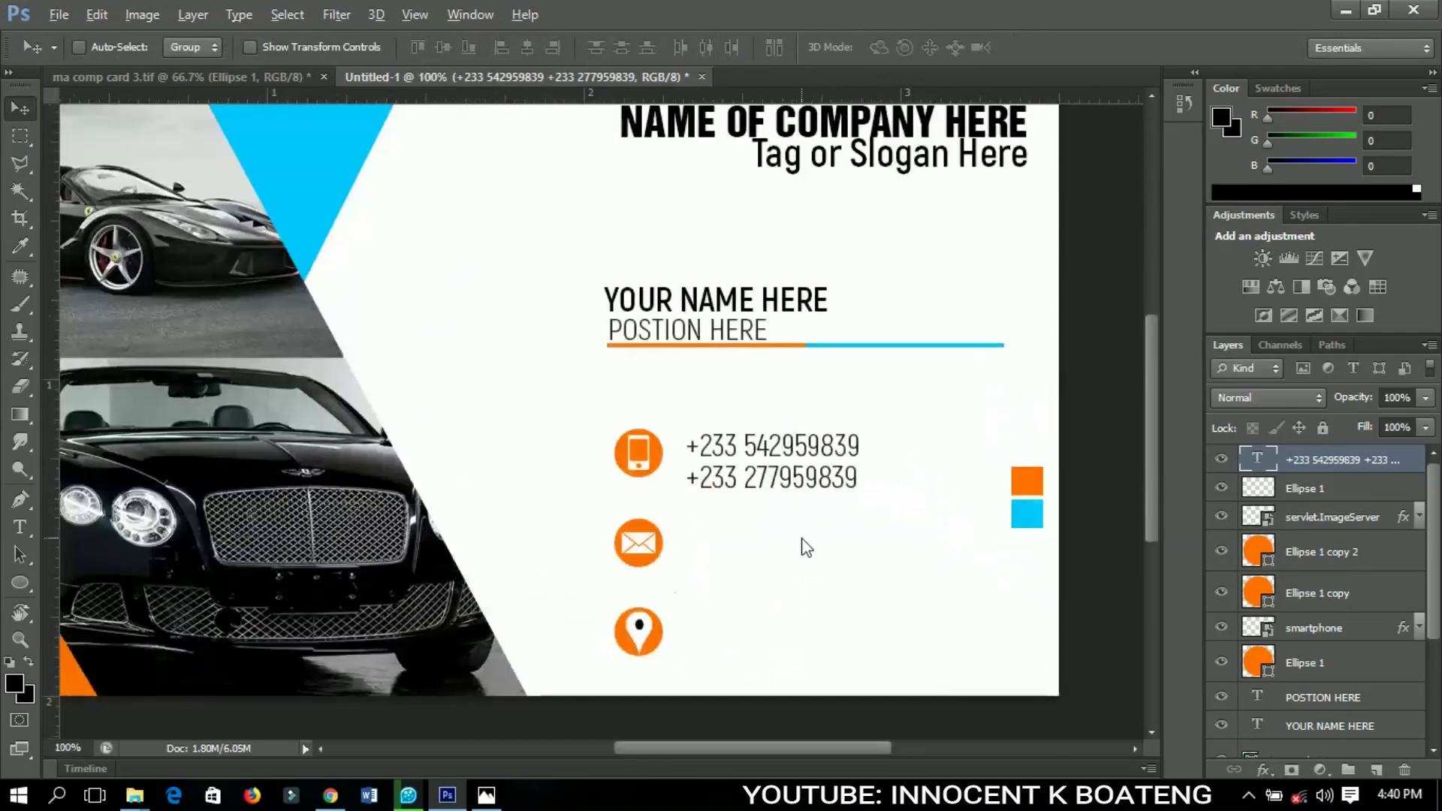
pyautogui.press('Left')
pyautogui.press('Left')
pyautogui.press('Left')
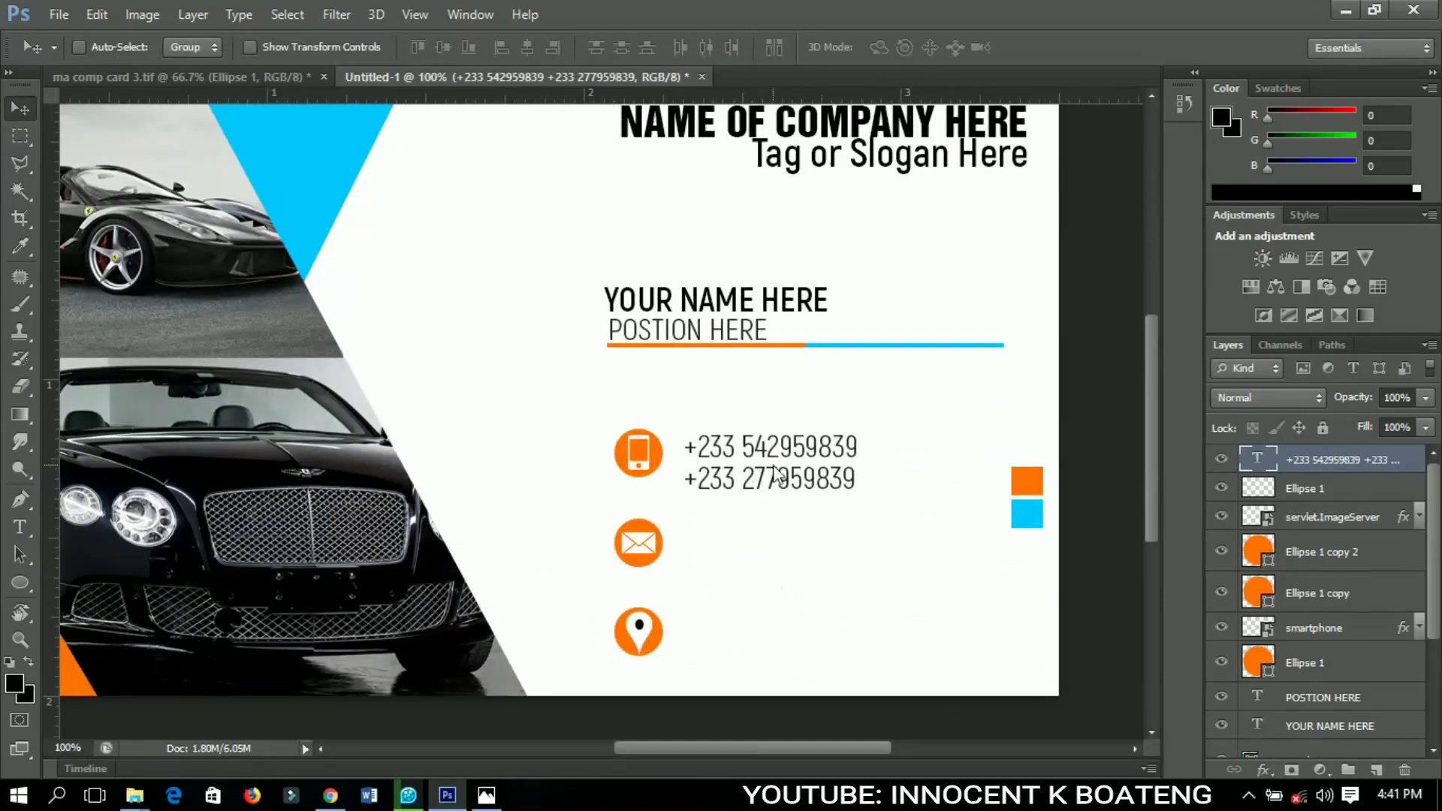
# Duplicate the phone text beside the envelope and replace it with a website and e-mail address
pyautogui.keyDown('alt'); pyautogui.moveTo(767, 471); pyautogui.dragTo(748, 560); pyautogui.keyUp('alt')
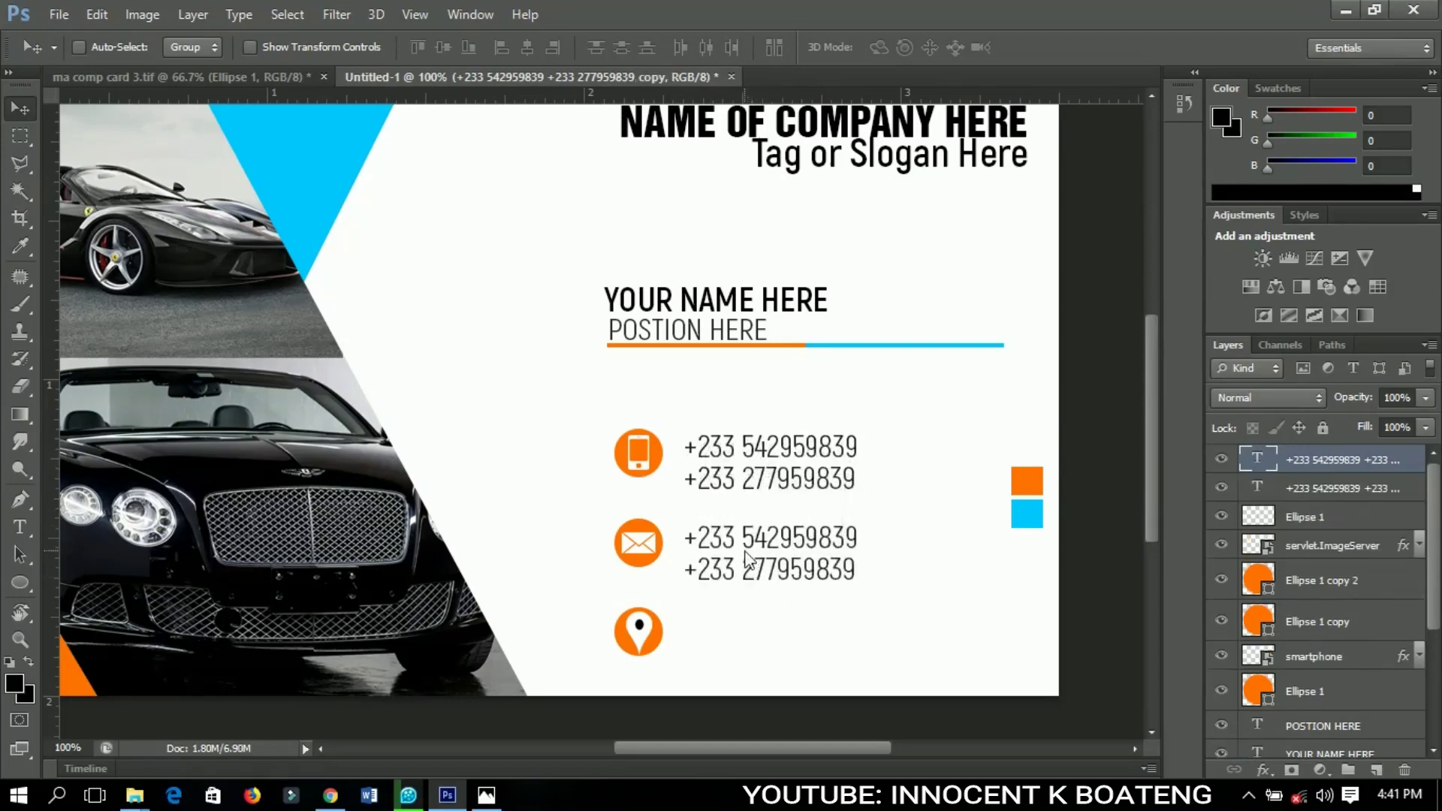
pyautogui.doubleClick(708, 547)
pyautogui.hotkey('ctrl', 'a')
pyautogui.write('username.com')
pyautogui.press('Return')
pyautogui.write('username@gmail.com')
pyautogui.hotkey('ctrl', 'Return')
pyautogui.press('v')
# Duplicate the text beside the pin and replace it with a two-line postal address
pyautogui.moveTo(796, 555); pyautogui.dragTo(796, 633)
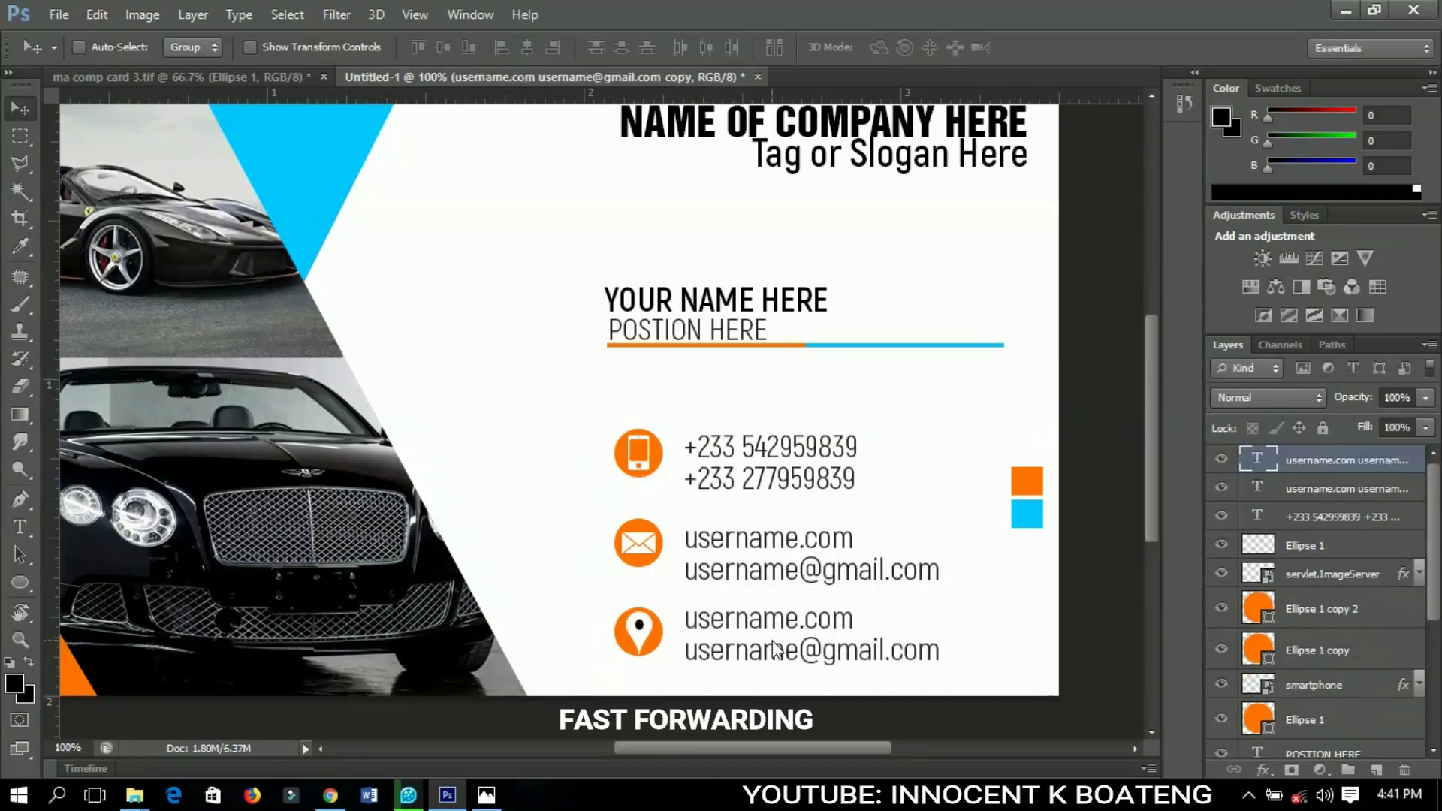
pyautogui.doubleClick(691, 621)
pyautogui.hotkey('ctrl', 'a')
pyautogui.write('Box 10, Town')
pyautogui.press('Return')
pyautogui.write('Country')
pyautogui.hotkey('ctrl', 'Return')
pyautogui.press('v')
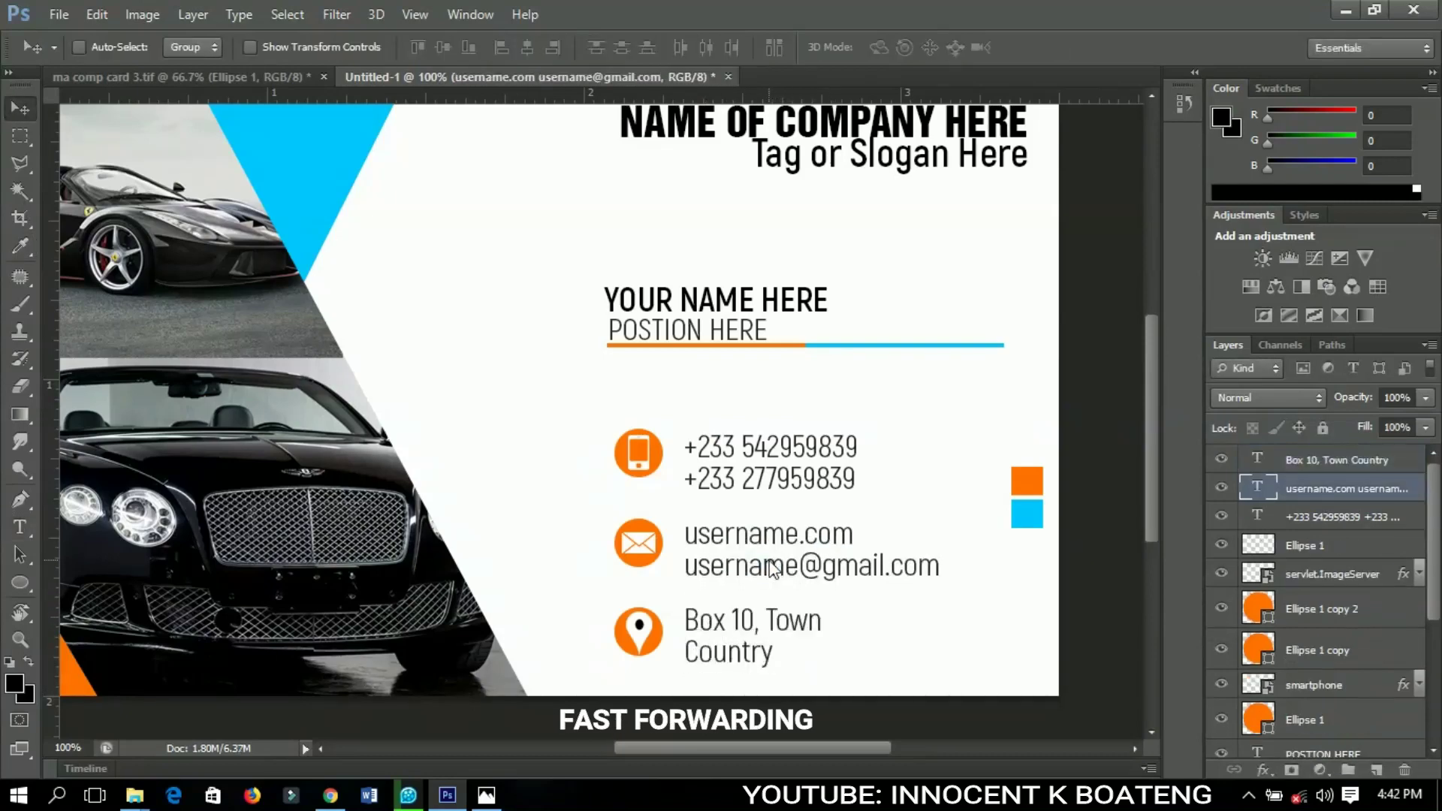
pyautogui.hotkey('ctrl', '-')
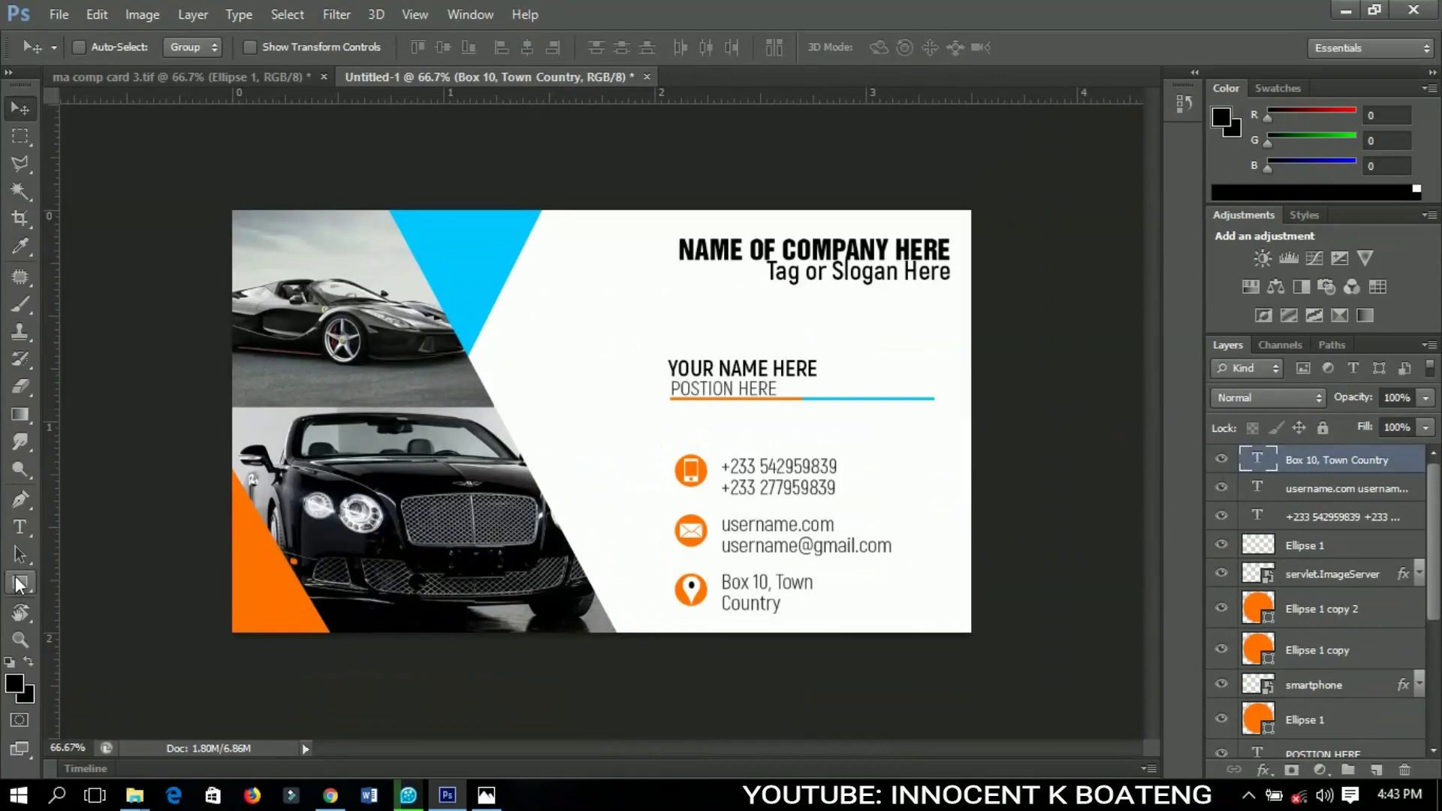
# Draw a small square near the card's bottom-right and fill it with the card's orange
pyautogui.click(20, 583)
pyautogui.click(72, 577)
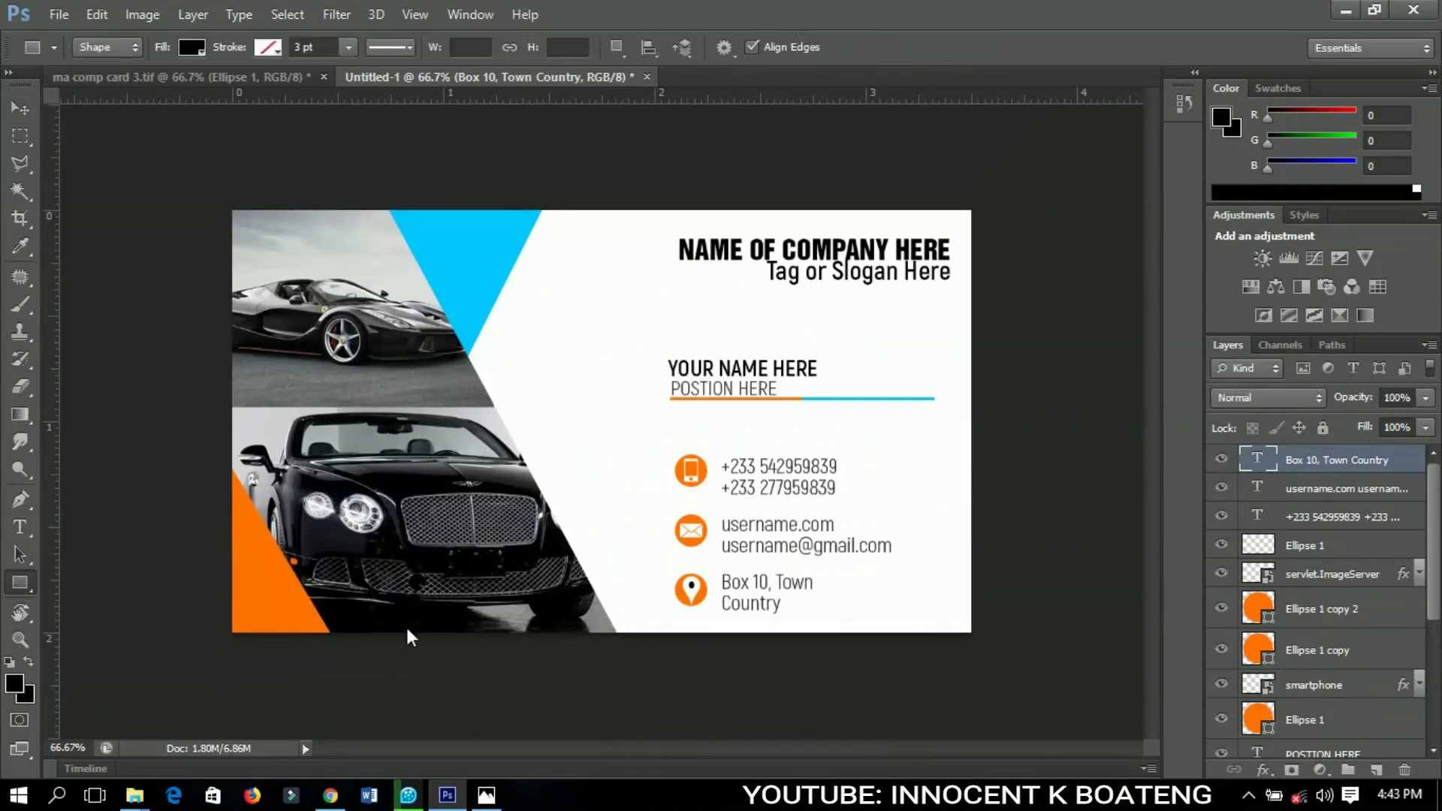
pyautogui.moveTo(870, 576); pyautogui.dragTo(909, 609)
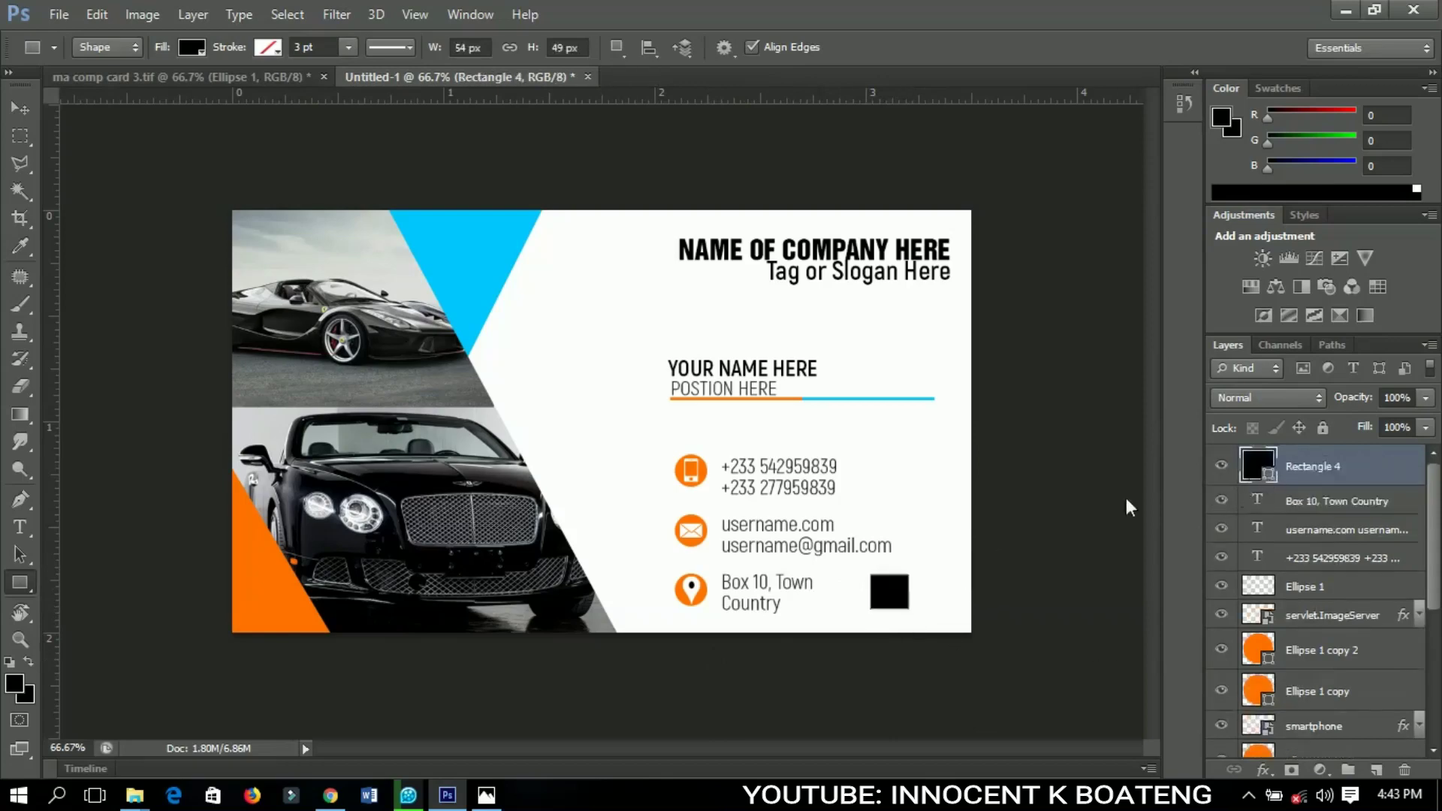
pyautogui.doubleClick(1268, 476)
pyautogui.click(268, 606)
pyautogui.click(790, 580)
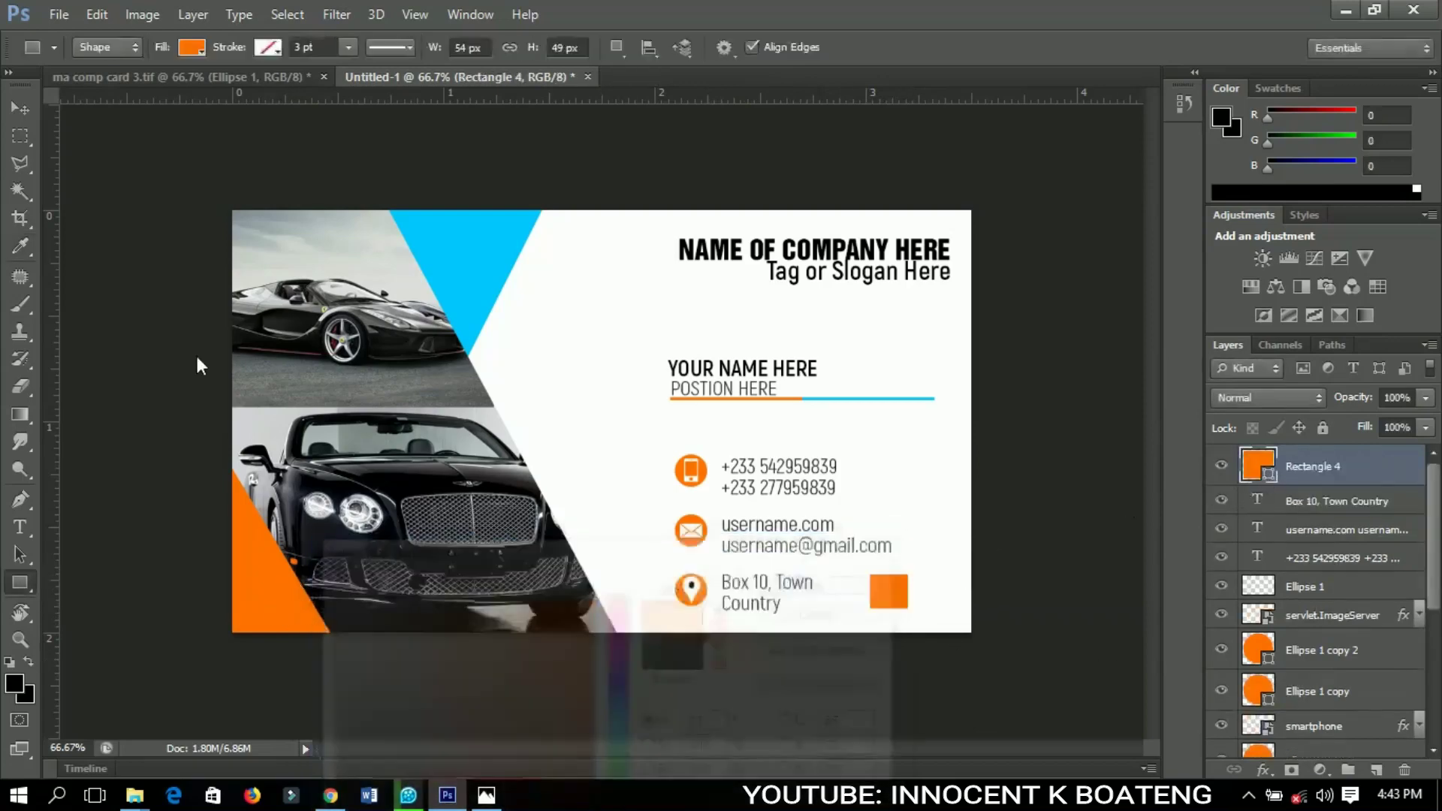
# Duplicate the square, recolour the copy with the triangle's blue, and shrink it to about 70%
pyautogui.press('v')
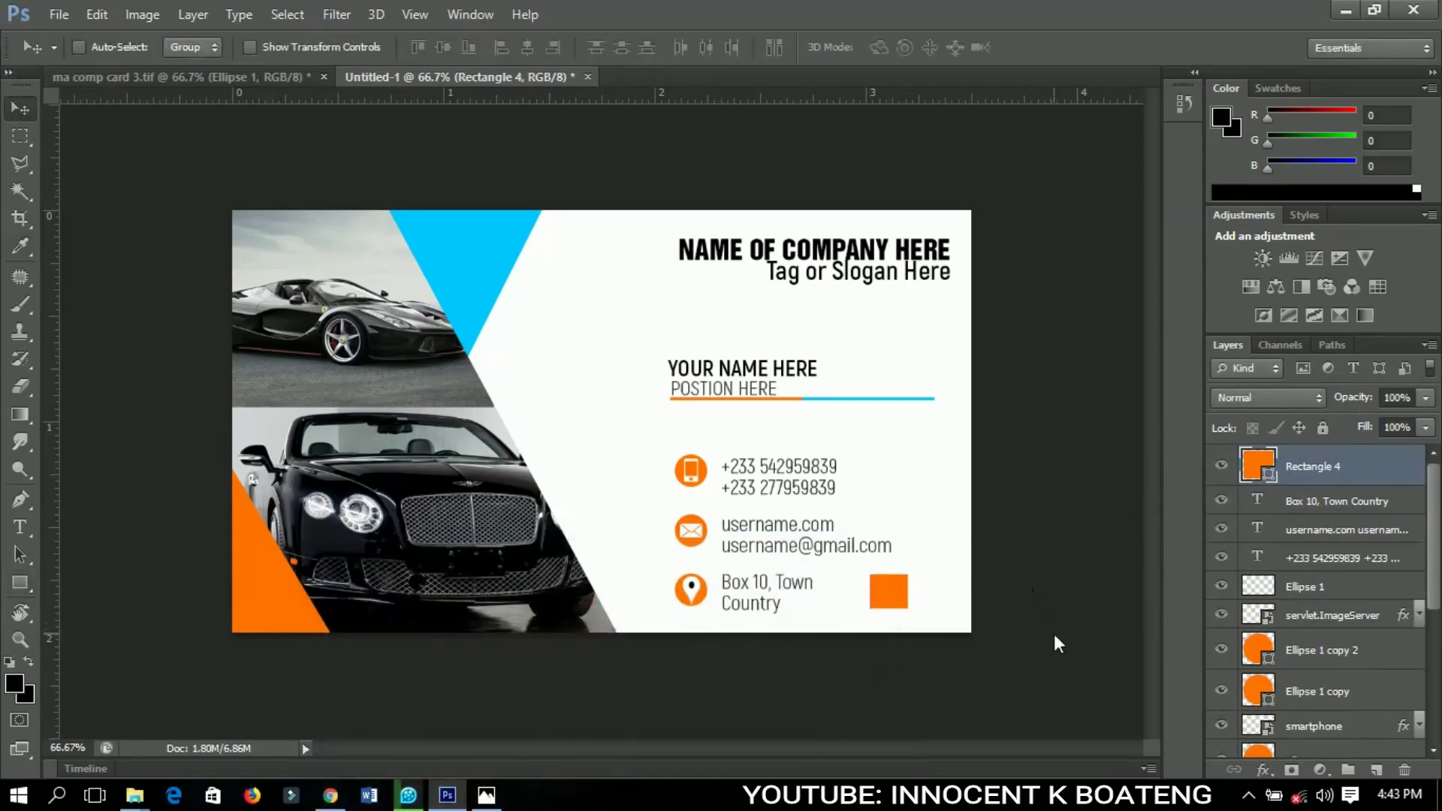
pyautogui.hotkey('ctrl', 'j')
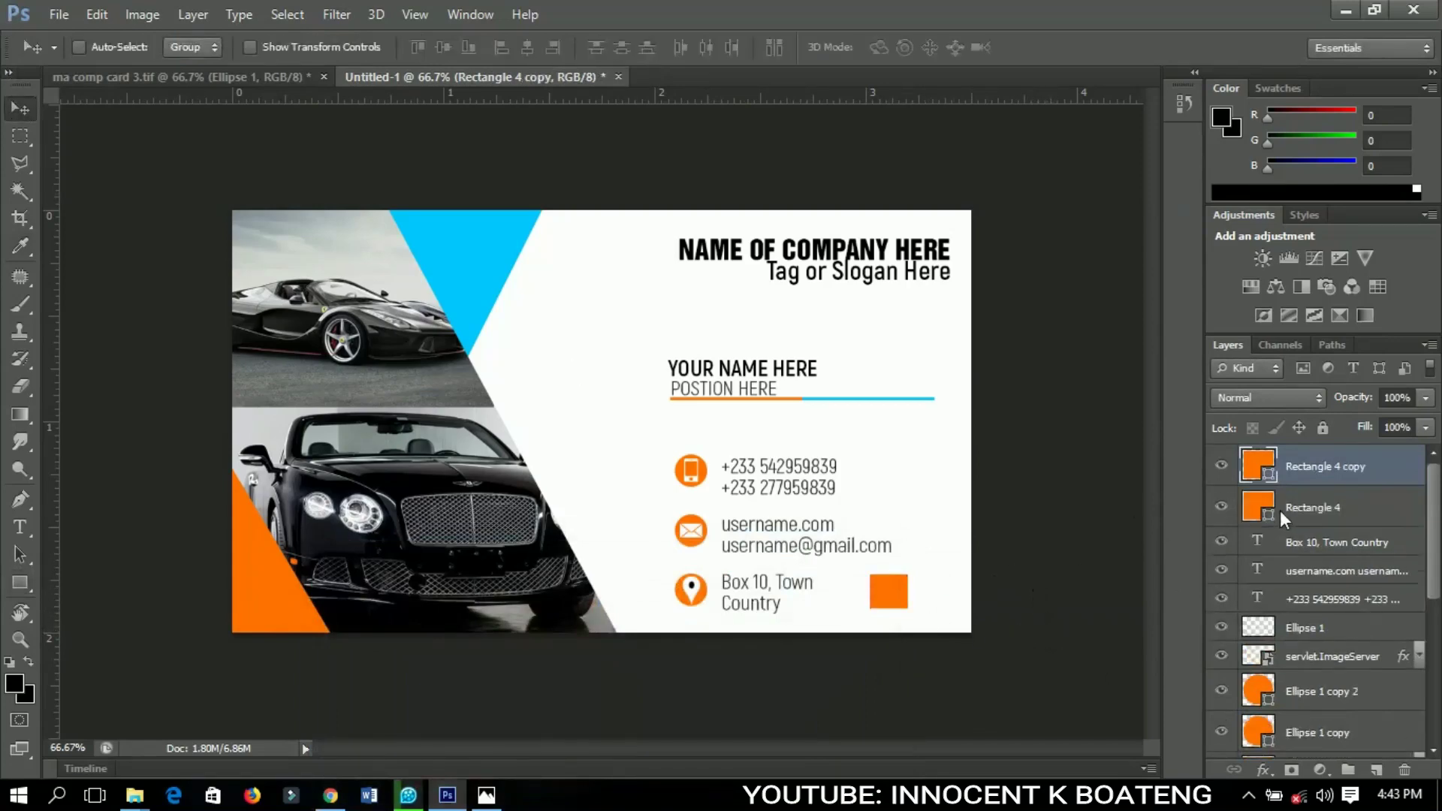
pyautogui.doubleClick(1267, 470)
pyautogui.click(510, 263)
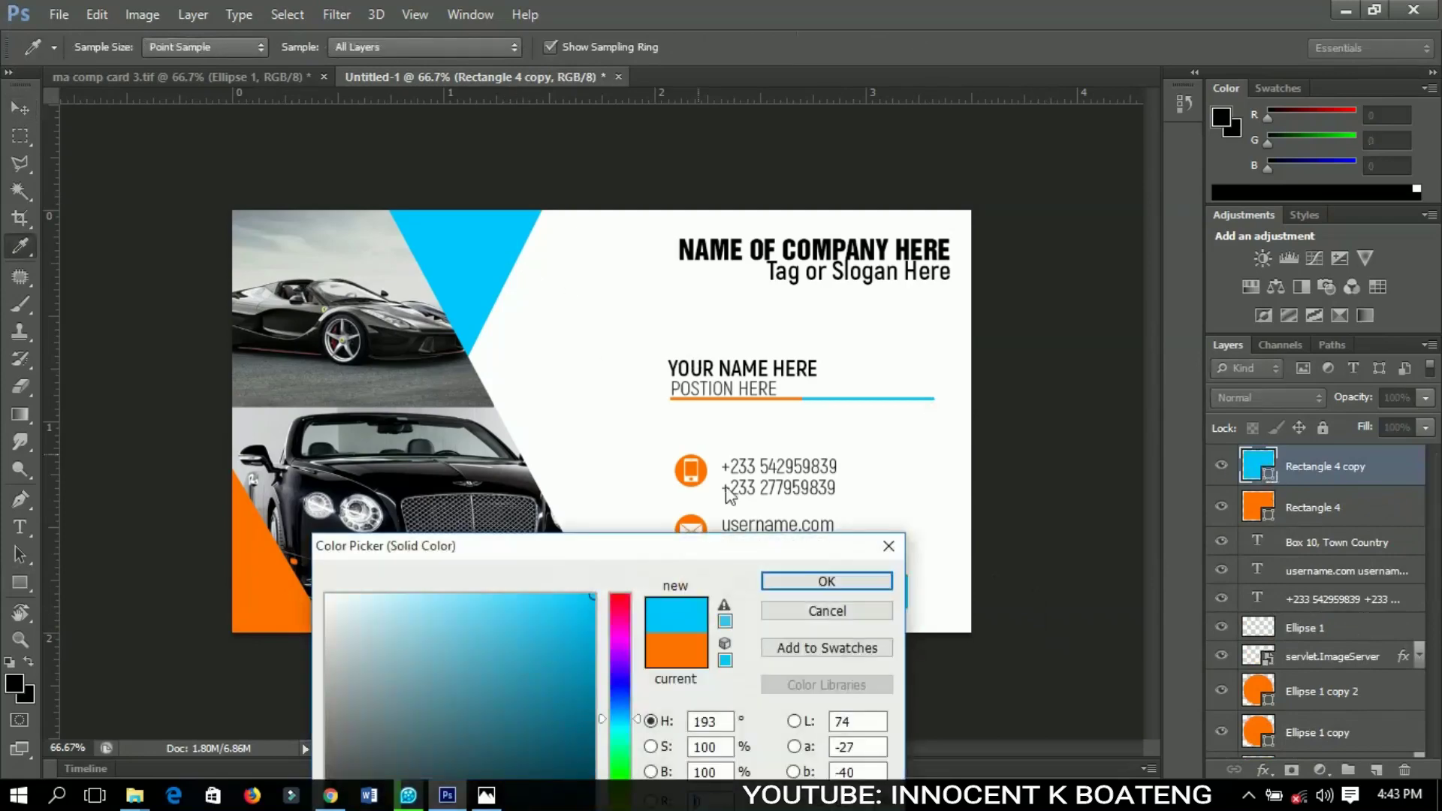
pyautogui.click(827, 581)
pyautogui.hotkey('ctrl', 't')
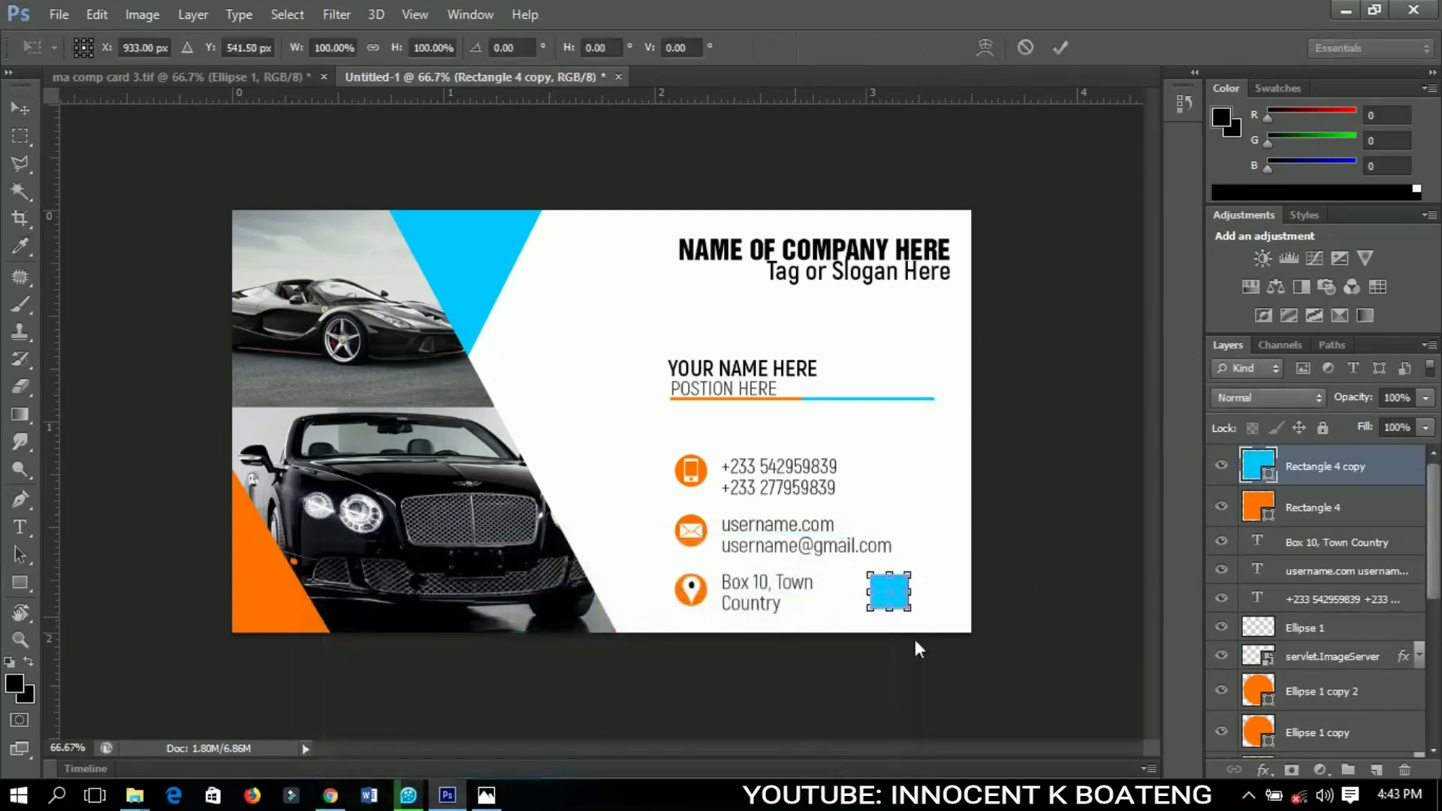
pyautogui.moveTo(911, 610); pyautogui.dragTo(907, 607)
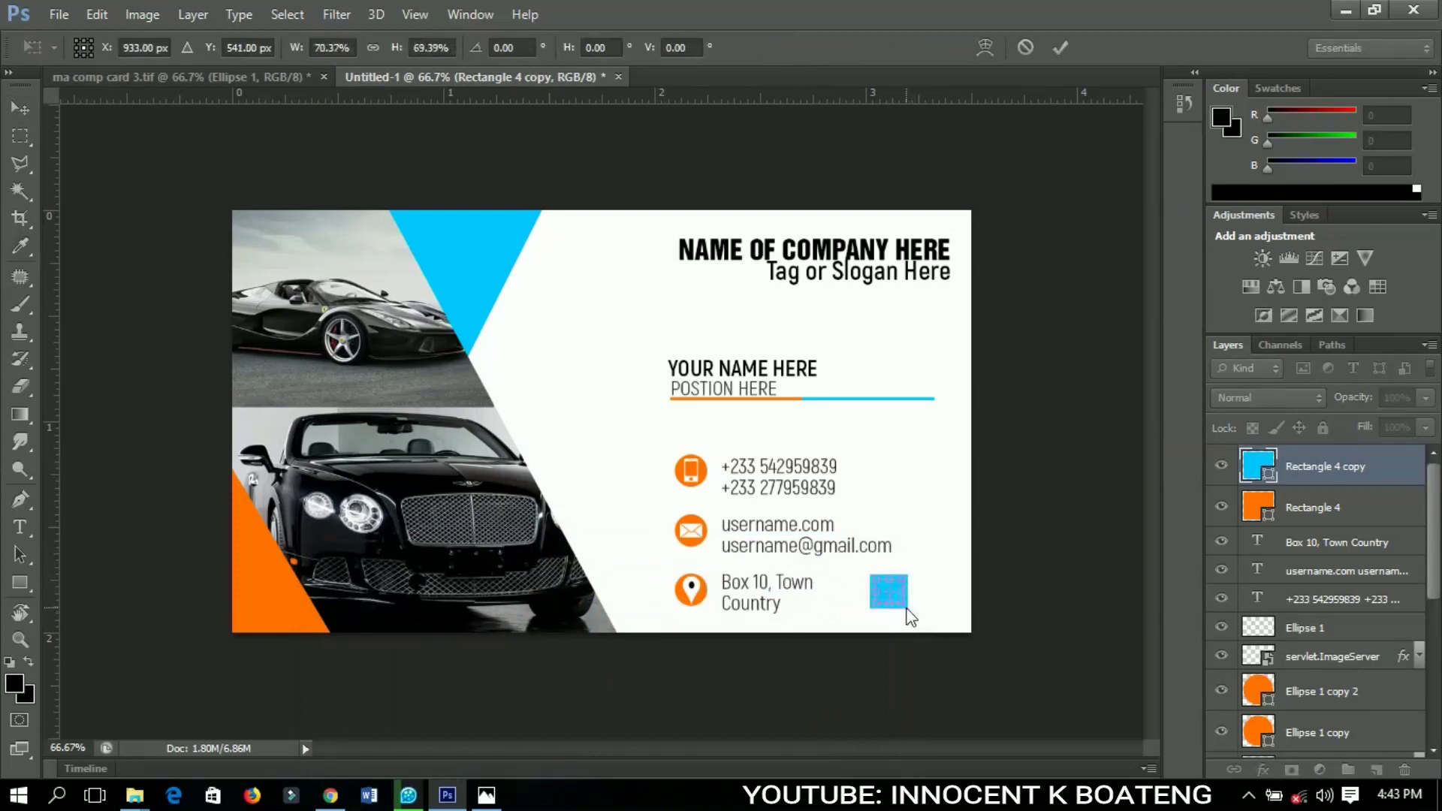
pyautogui.press('Return')
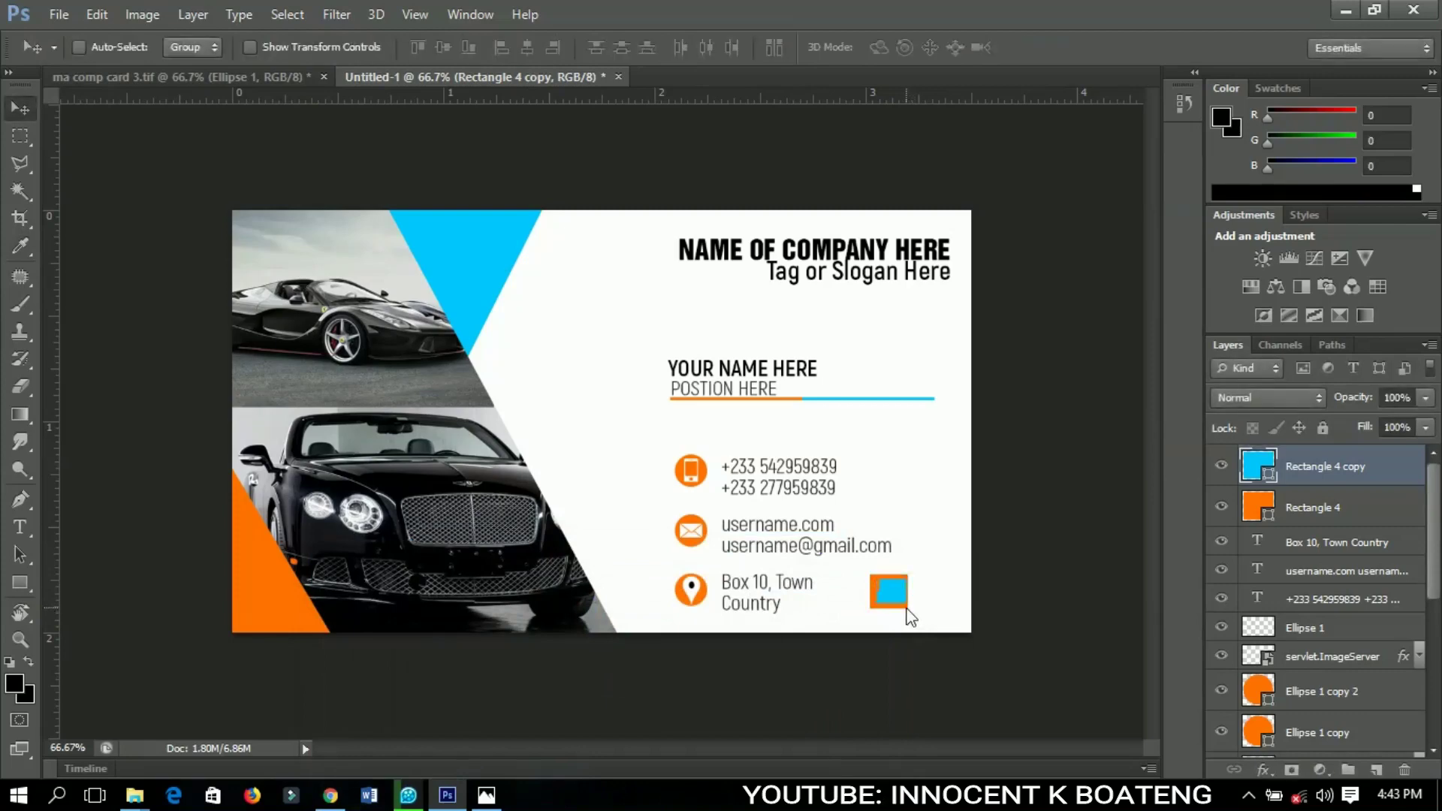
# Align the blue square beside the orange one, add two blue copies below, and select all four
pyautogui.moveTo(907, 607); pyautogui.dragTo(935, 613)
pyautogui.press('Up')
pyautogui.press('Up')
pyautogui.press('Up')
pyautogui.press('Up')
pyautogui.press('Up')
pyautogui.press('Up')
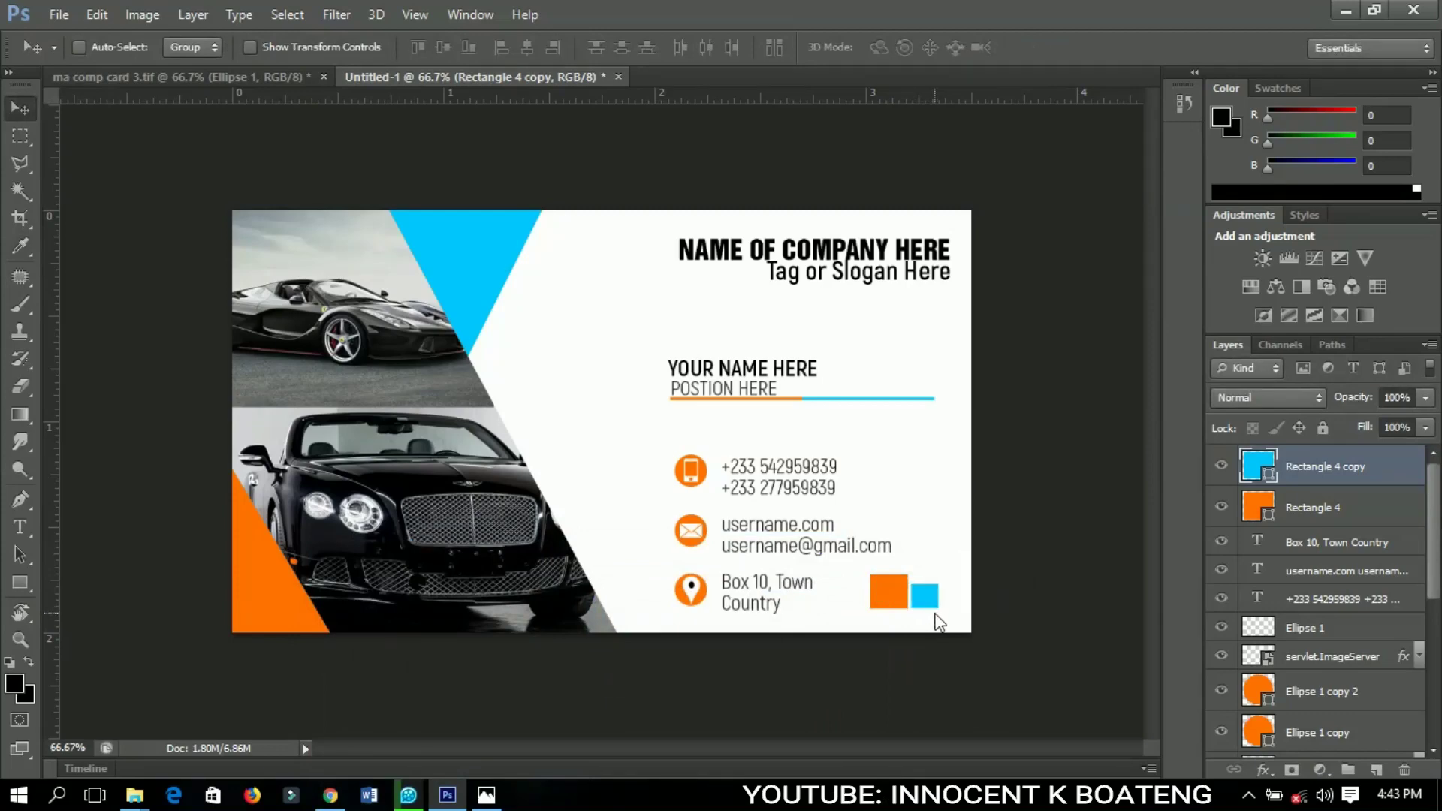
pyautogui.moveTo(936, 614); pyautogui.dragTo(898, 637)
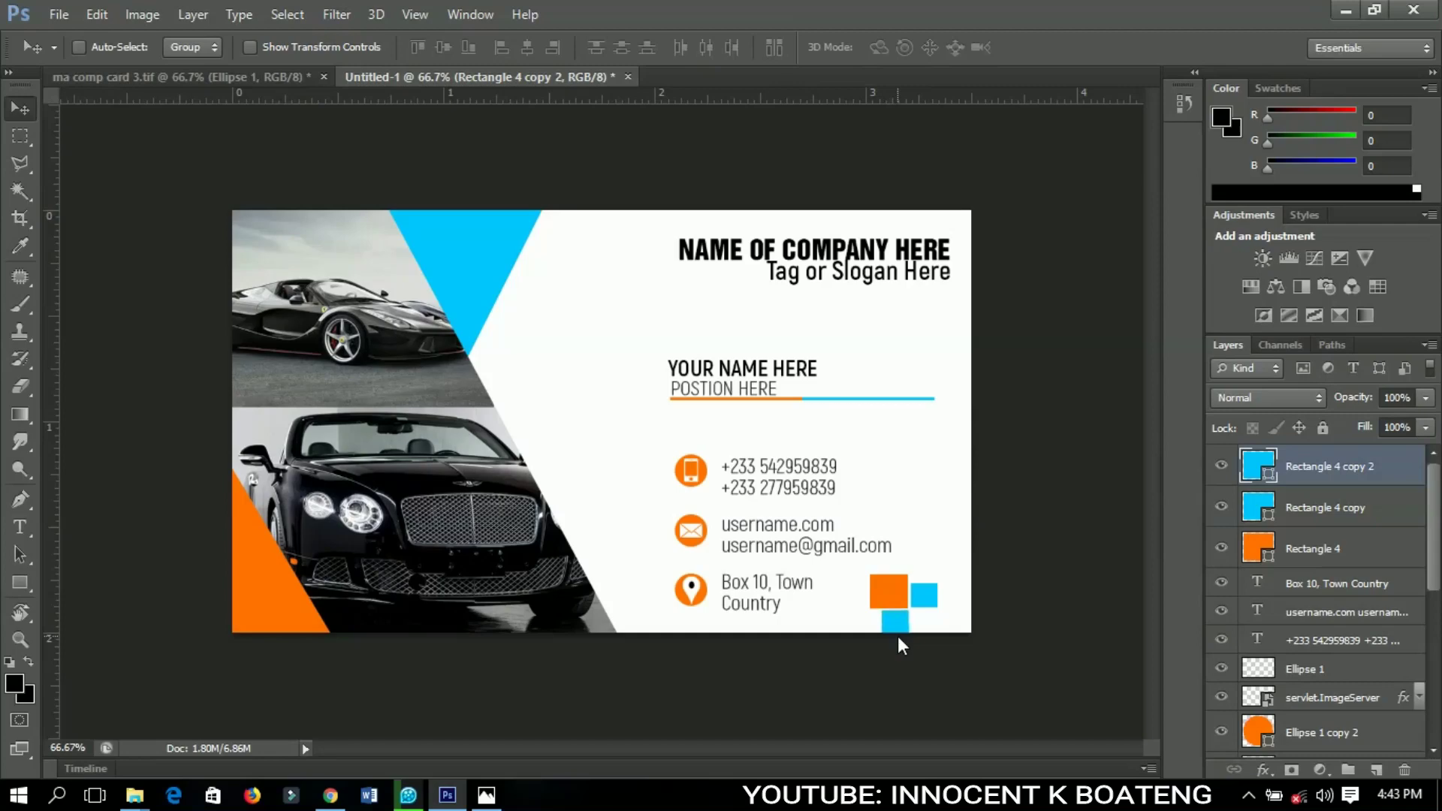
pyautogui.moveTo(896, 637); pyautogui.dragTo(934, 641)
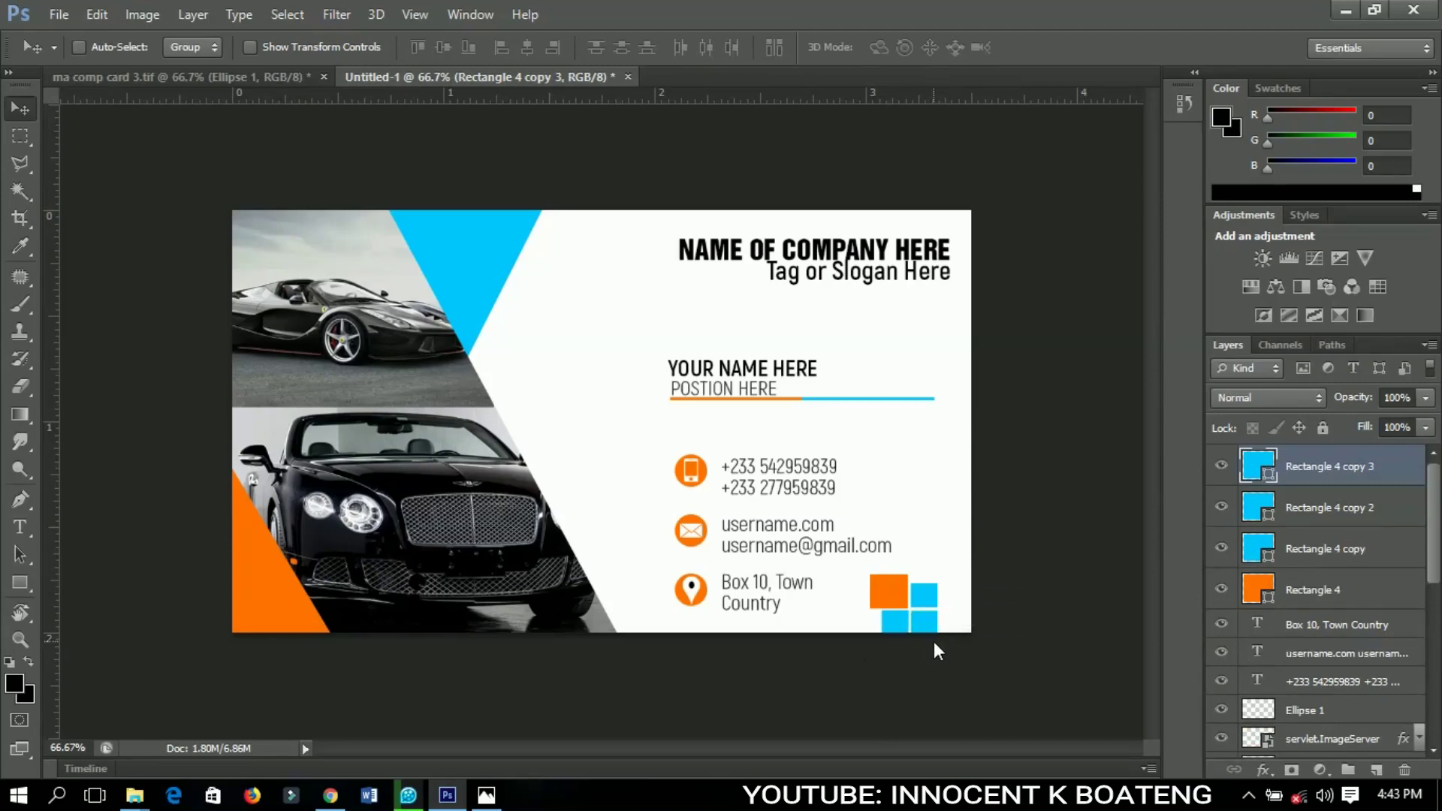
pyautogui.keyDown('shift'); pyautogui.click(1301, 595); pyautogui.keyUp('shift')
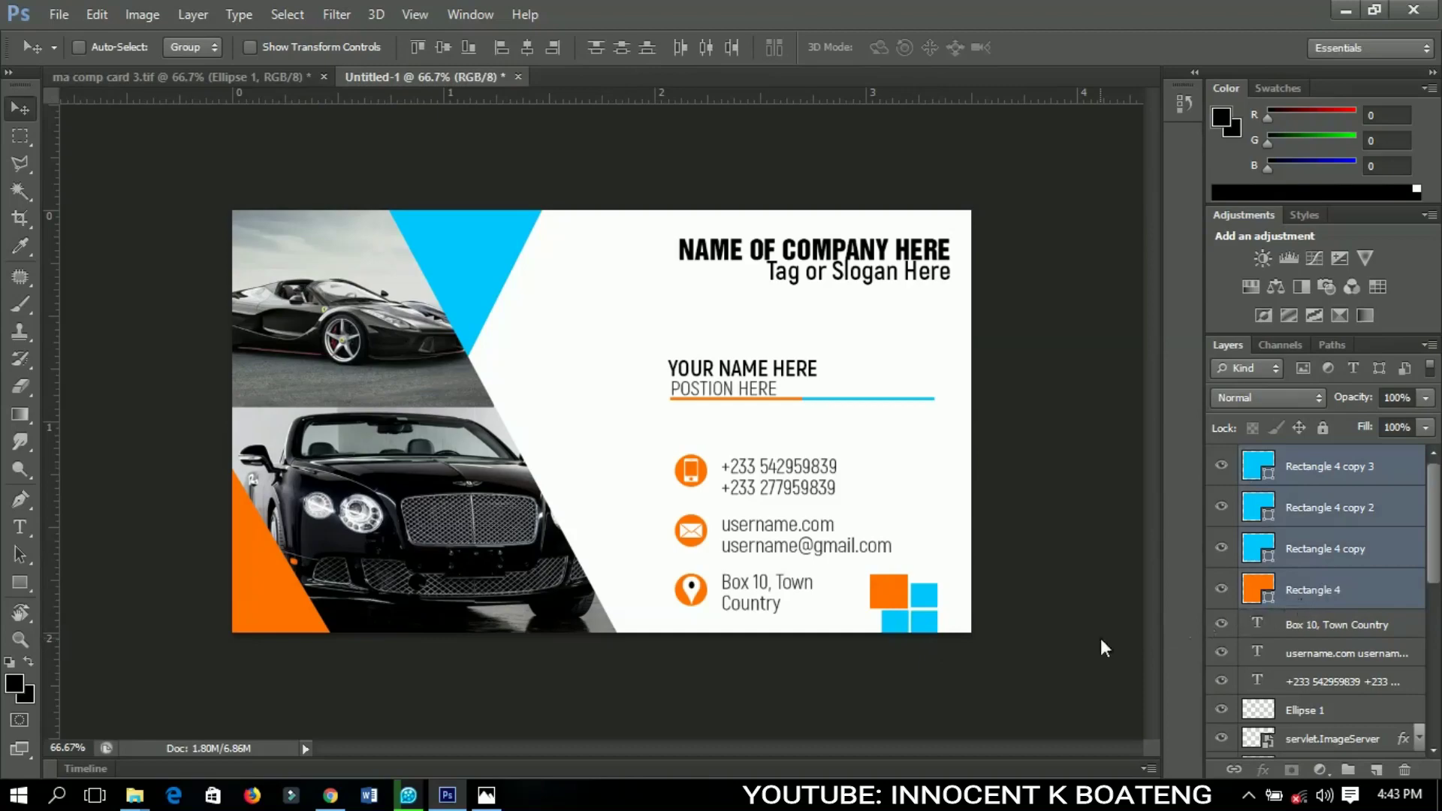
# Rotate the four squares about -26° and move them into the bottom-right corner, partly off the edge
pyautogui.hotkey('ctrl', 't')
pyautogui.moveTo(1047, 612); pyautogui.dragTo(1020, 553)
pyautogui.moveTo(940, 608); pyautogui.dragTo(973, 609)
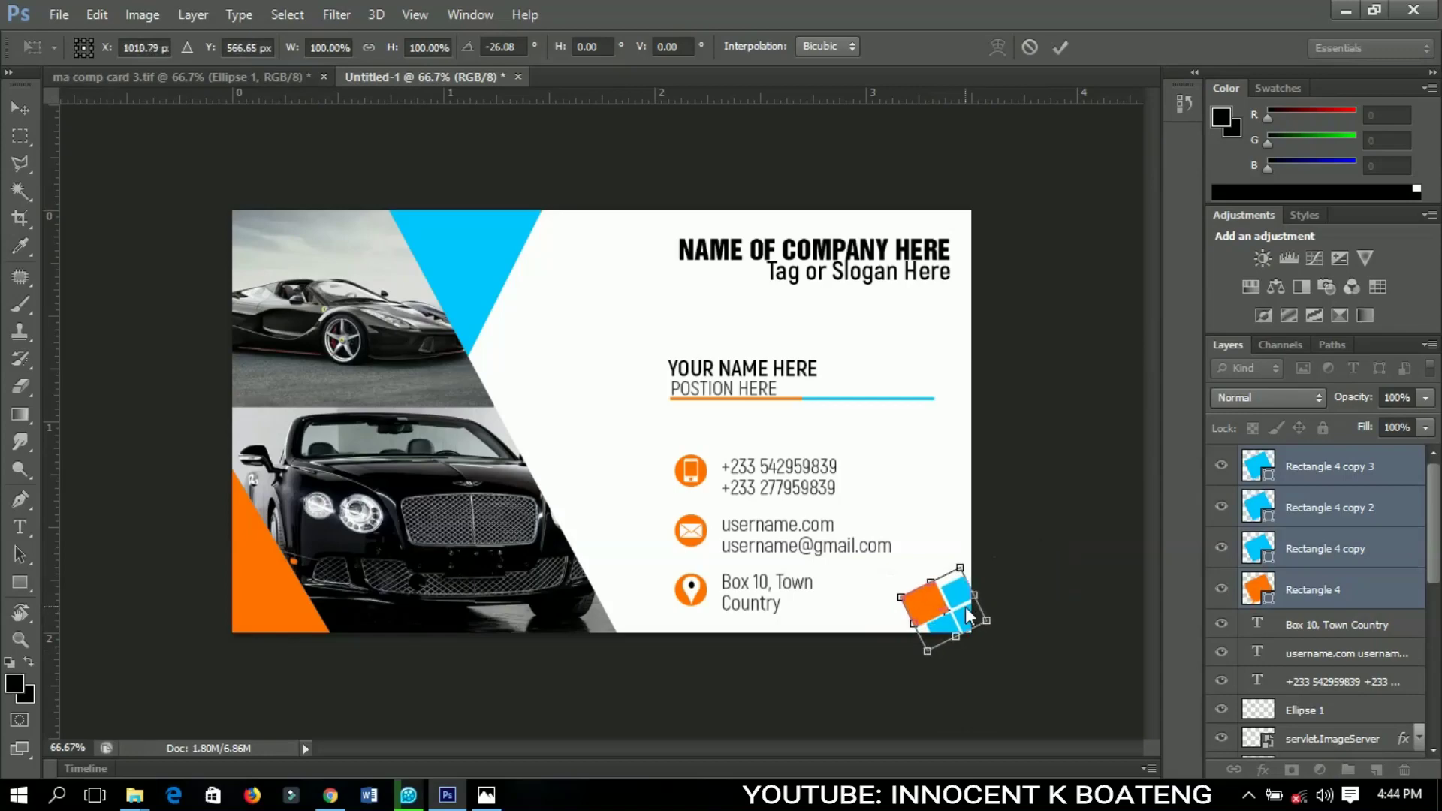
pyautogui.press('Return')
pyautogui.hotkey('ctrl', '-')
pyautogui.hotkey('ctrl', '+')
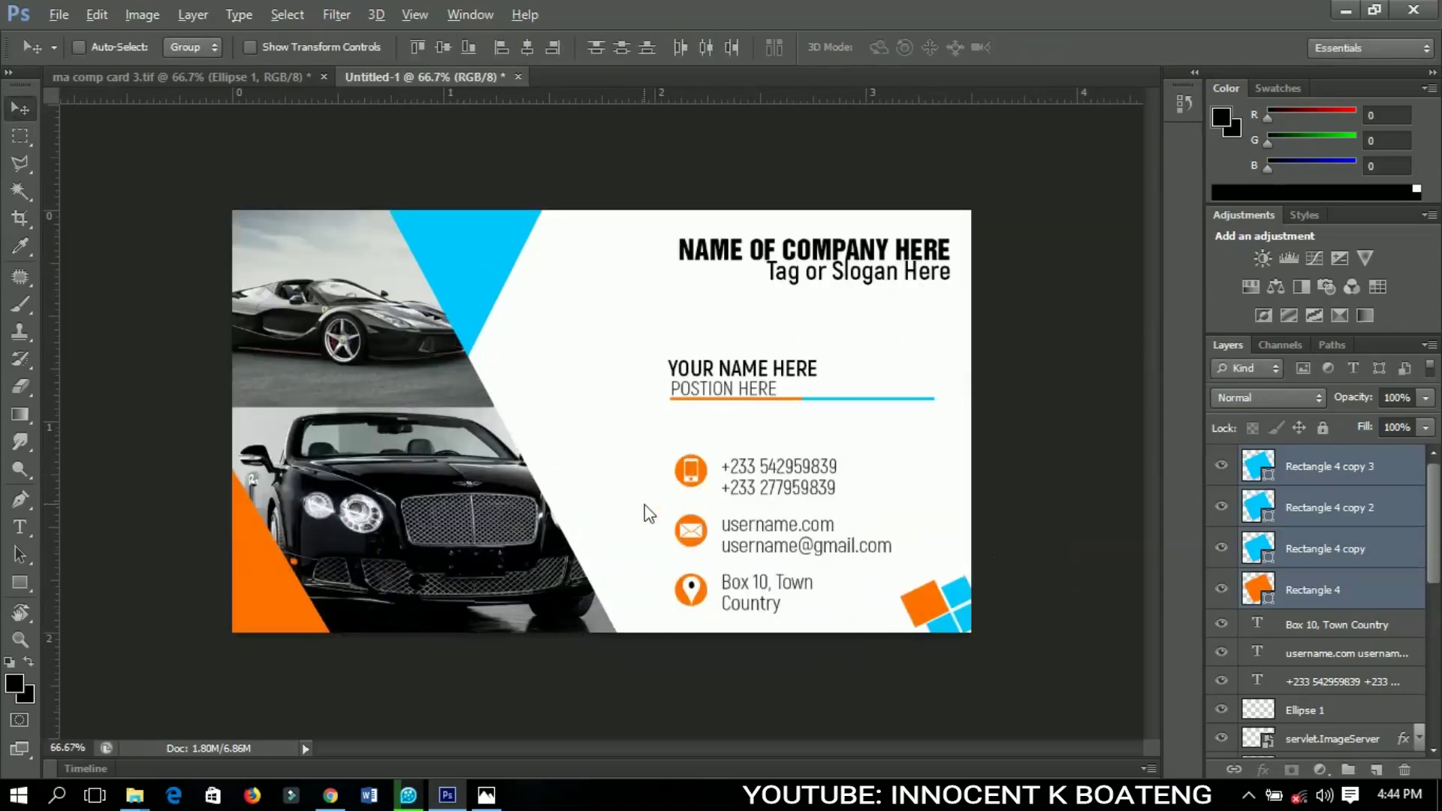
pyautogui.keyDown('alt'); pyautogui.scroll(2, 645, 505); pyautogui.keyUp('alt')
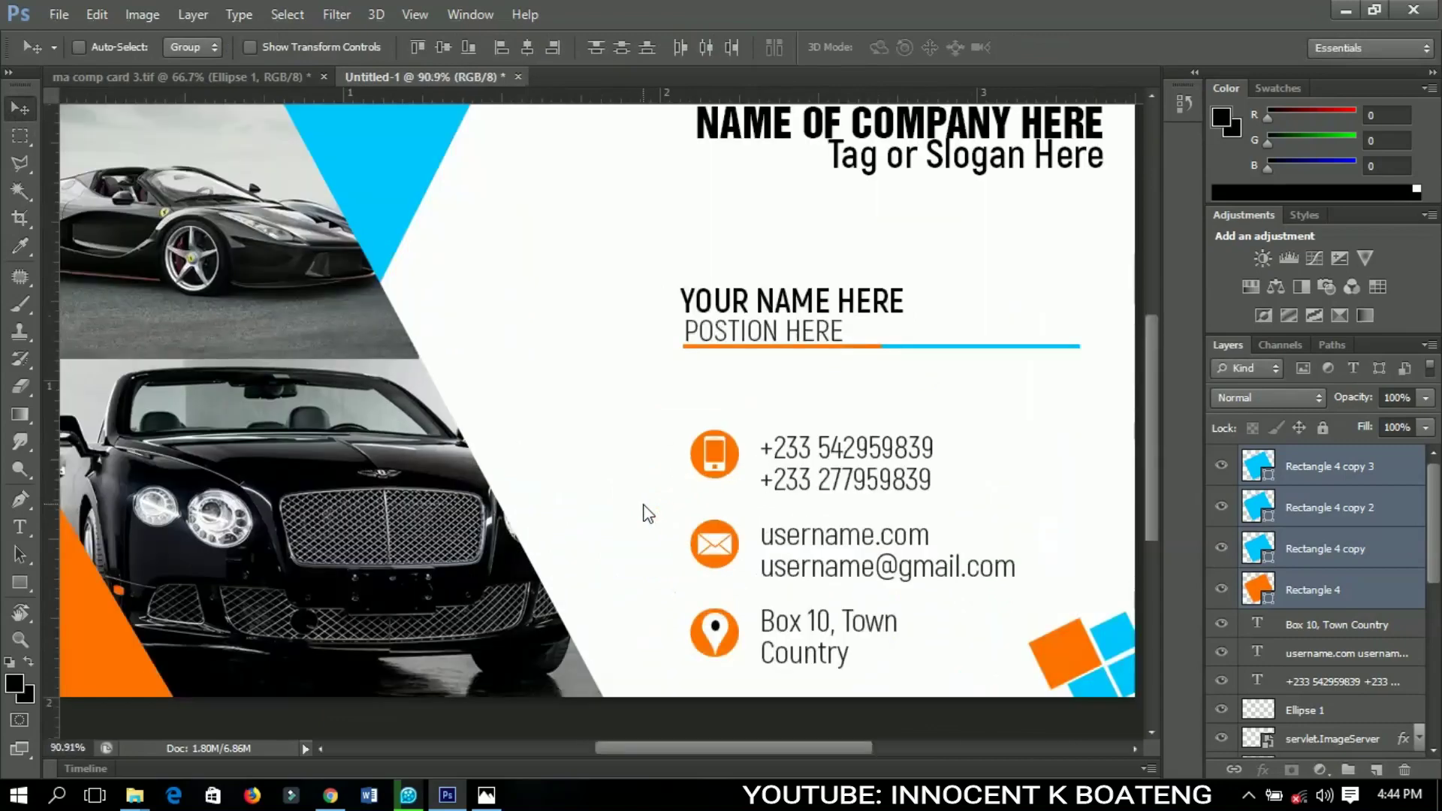
pyautogui.keyDown('alt'); pyautogui.scroll(-1, 648, 514); pyautogui.keyUp('alt')
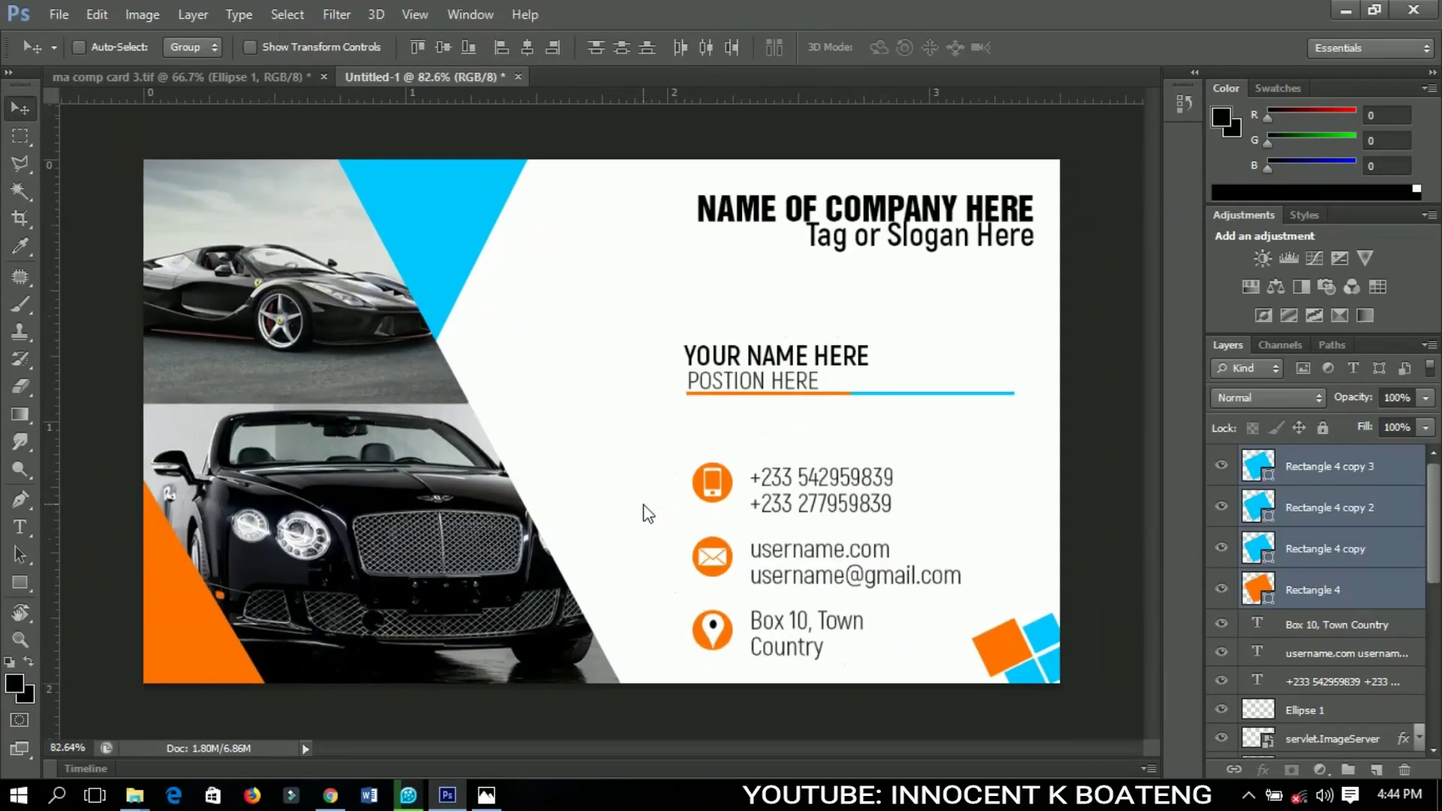